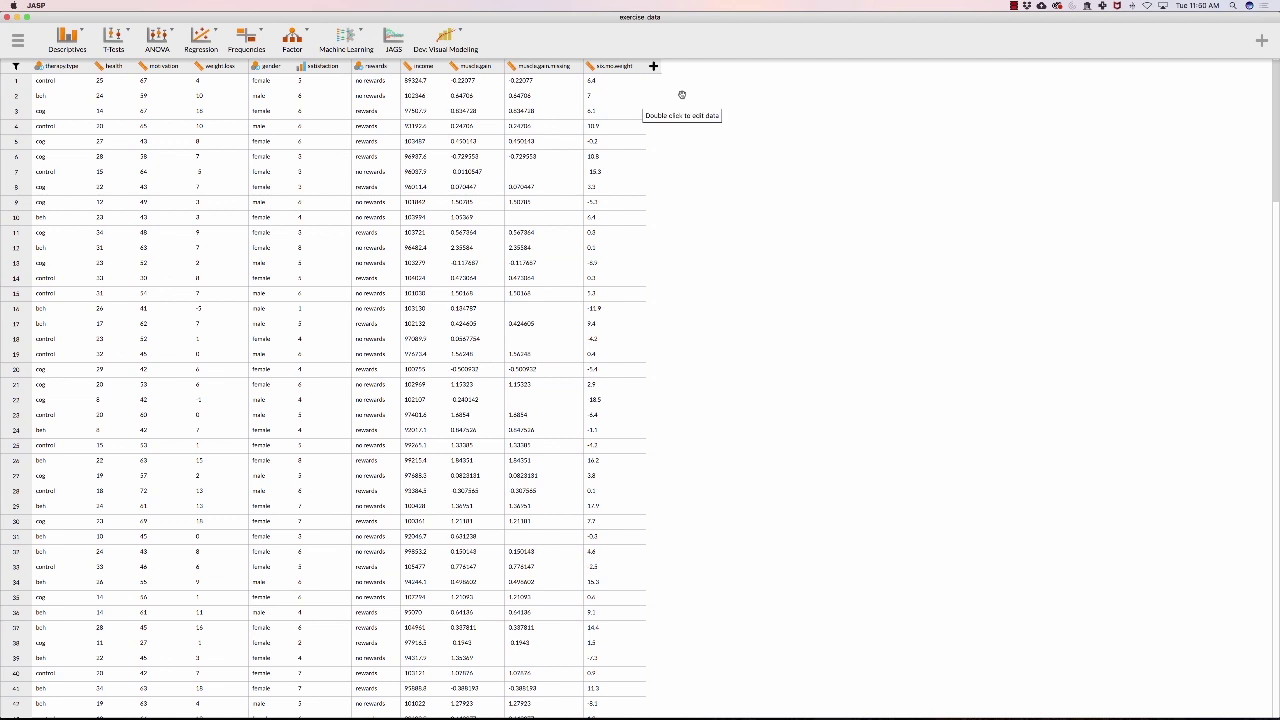
Start a Flexplot analysis from Visual Modeling and assign weight.loss as the dependent variable
{"action": "left_click", "coordinate": [452, 38]}
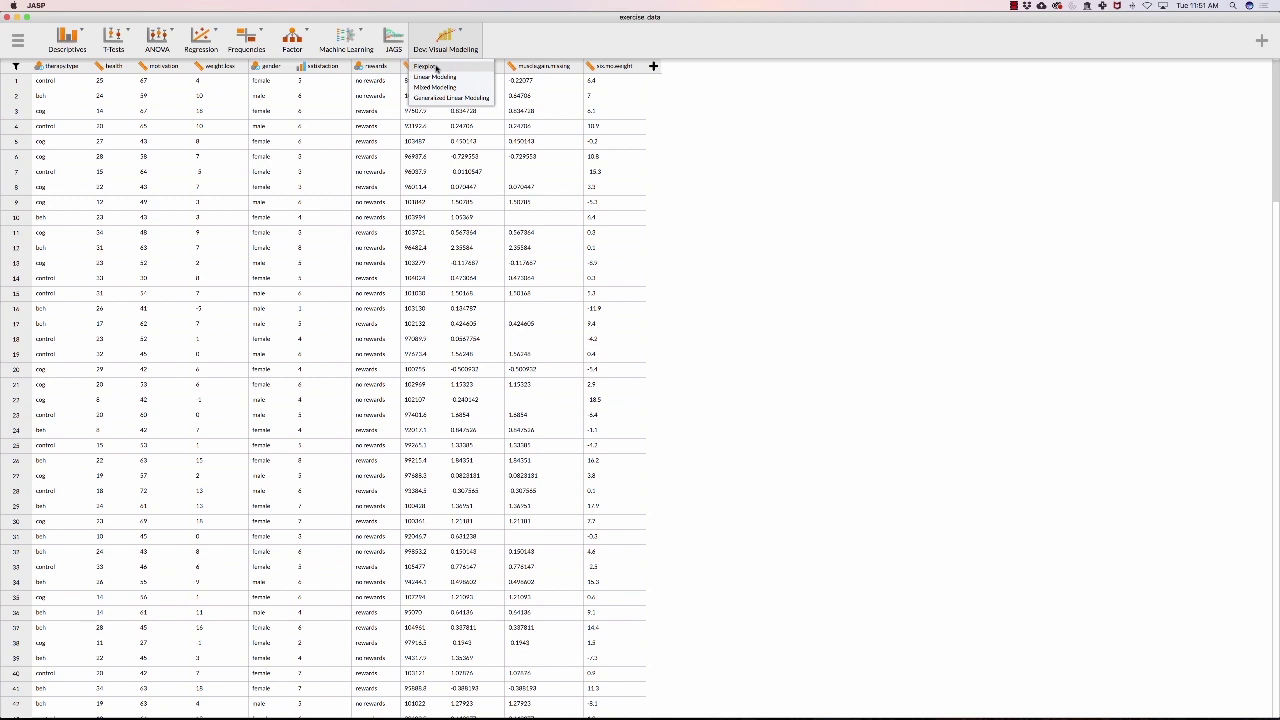
{"action": "left_click", "coordinate": [426, 66]}
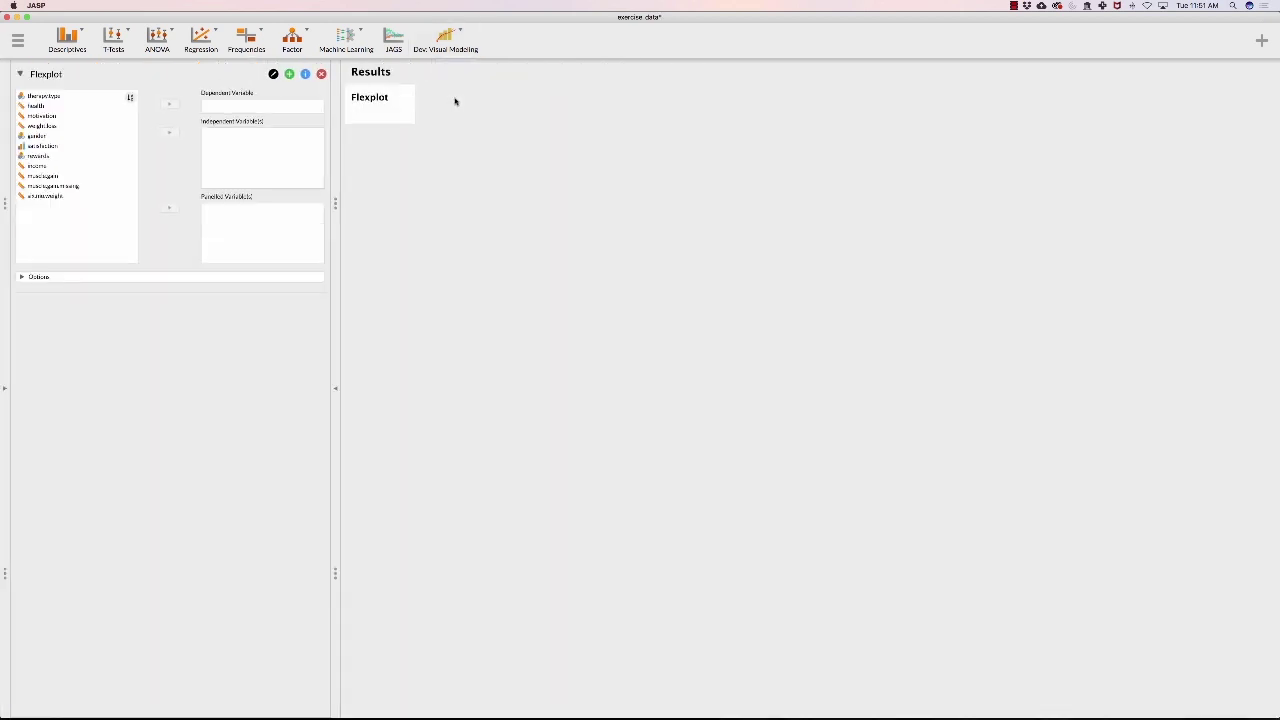
{"action": "left_click", "coordinate": [52, 128]}
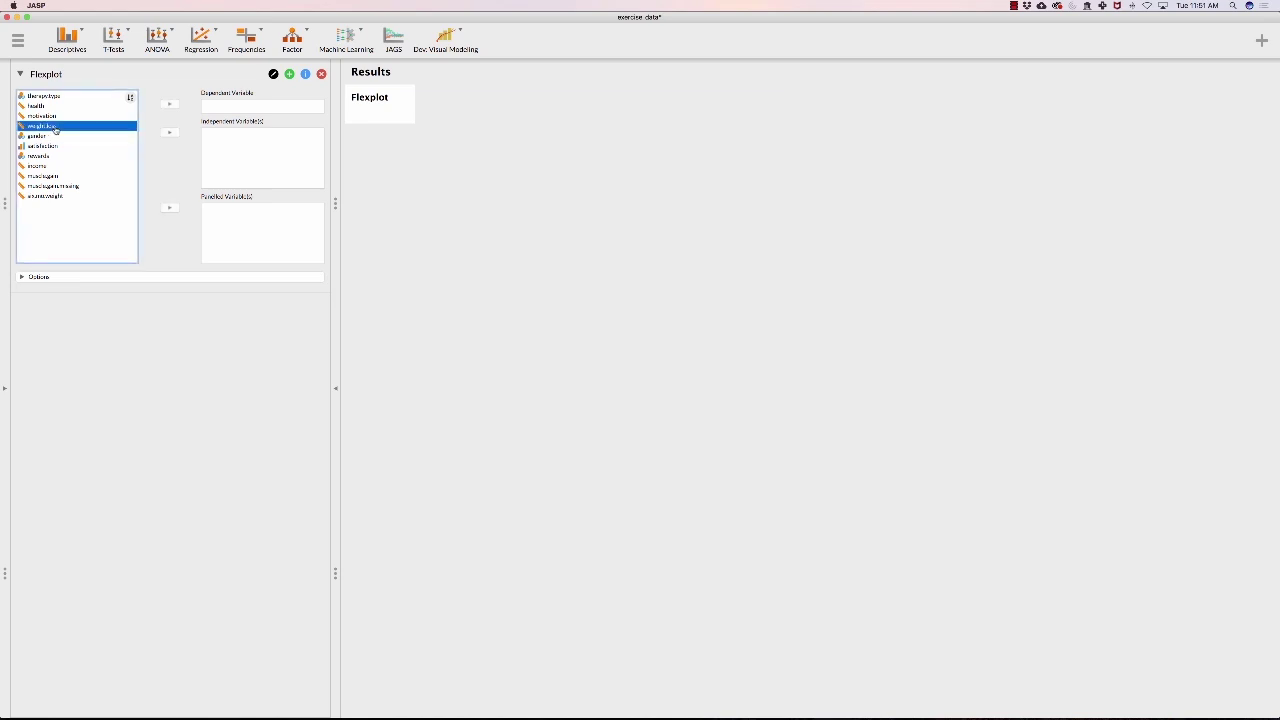
{"action": "left_click", "coordinate": [171, 106]}
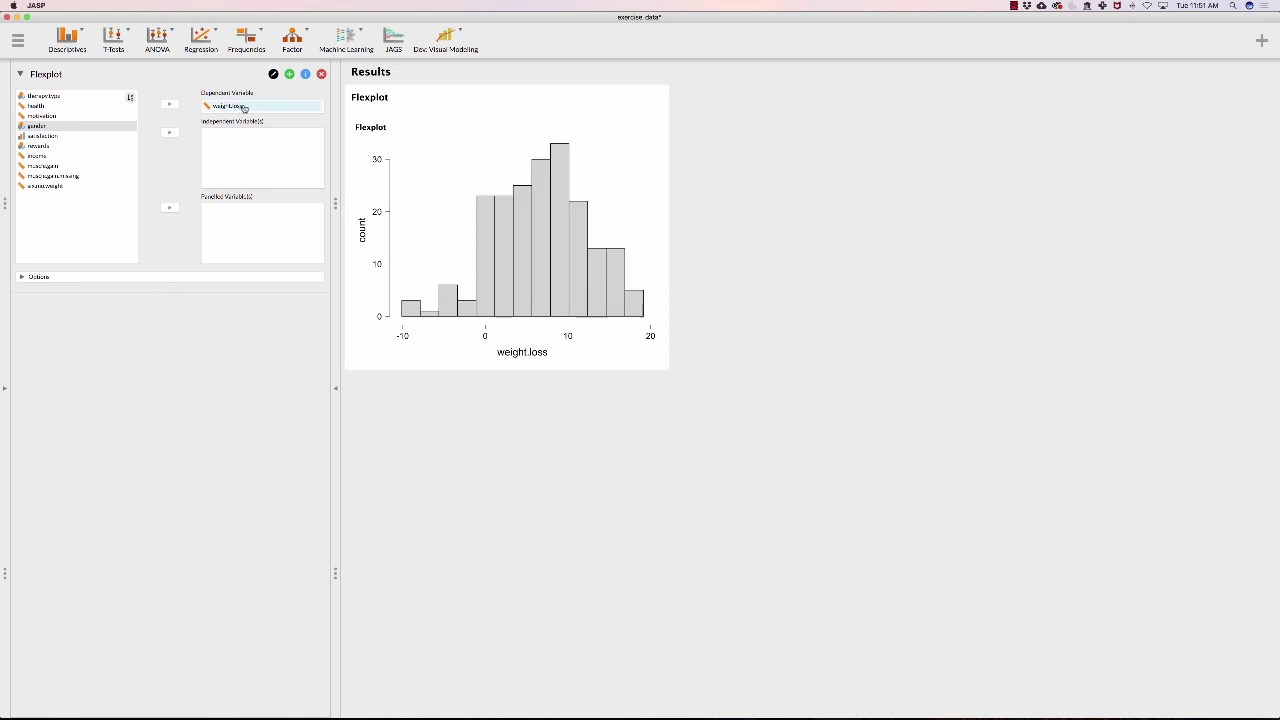
Replace weight.loss with therapy.type as the Flexplot dependent variable
{"action": "left_click", "coordinate": [240, 106]}
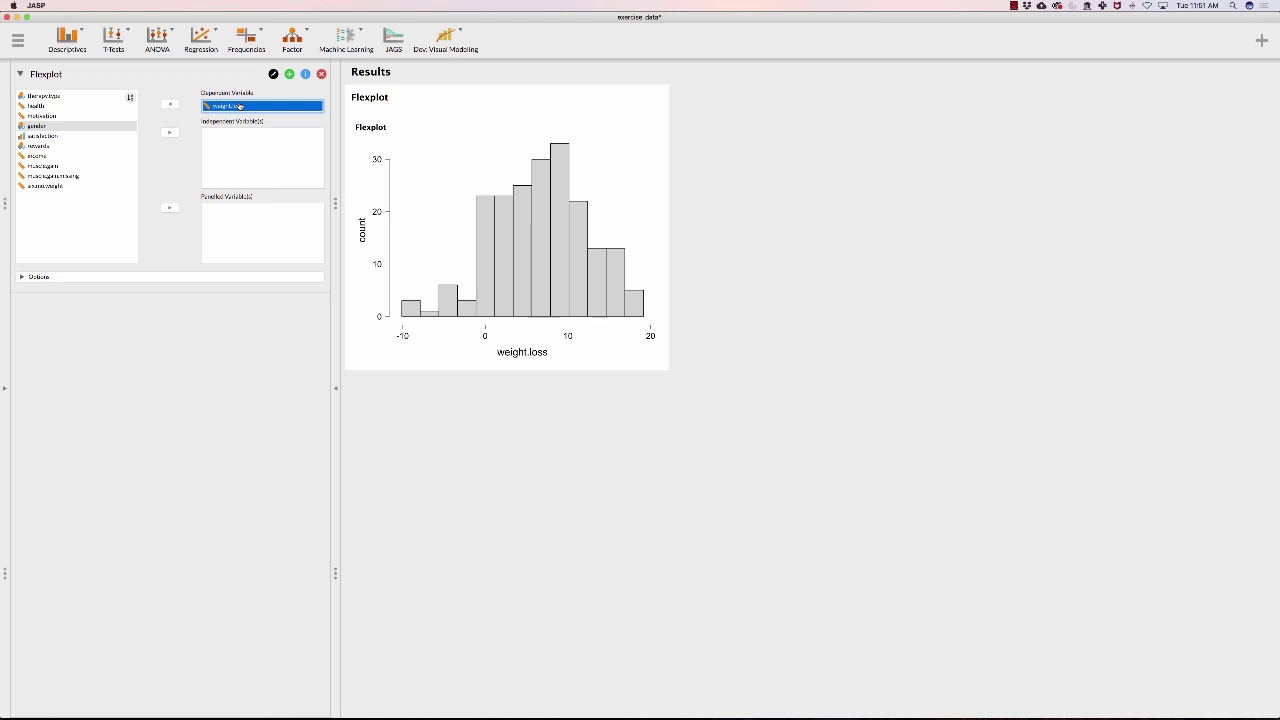
{"action": "left_click", "coordinate": [170, 104]}
{"action": "left_click", "coordinate": [46, 96]}
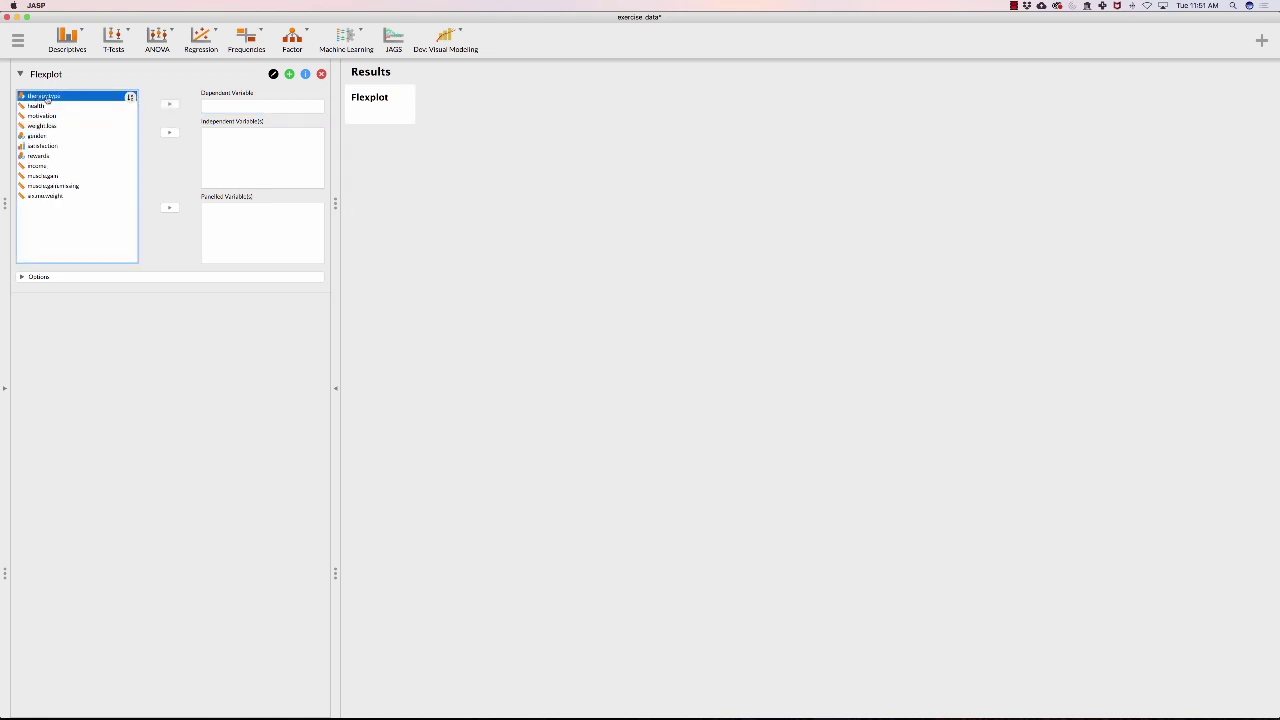
{"action": "left_click", "coordinate": [170, 104]}
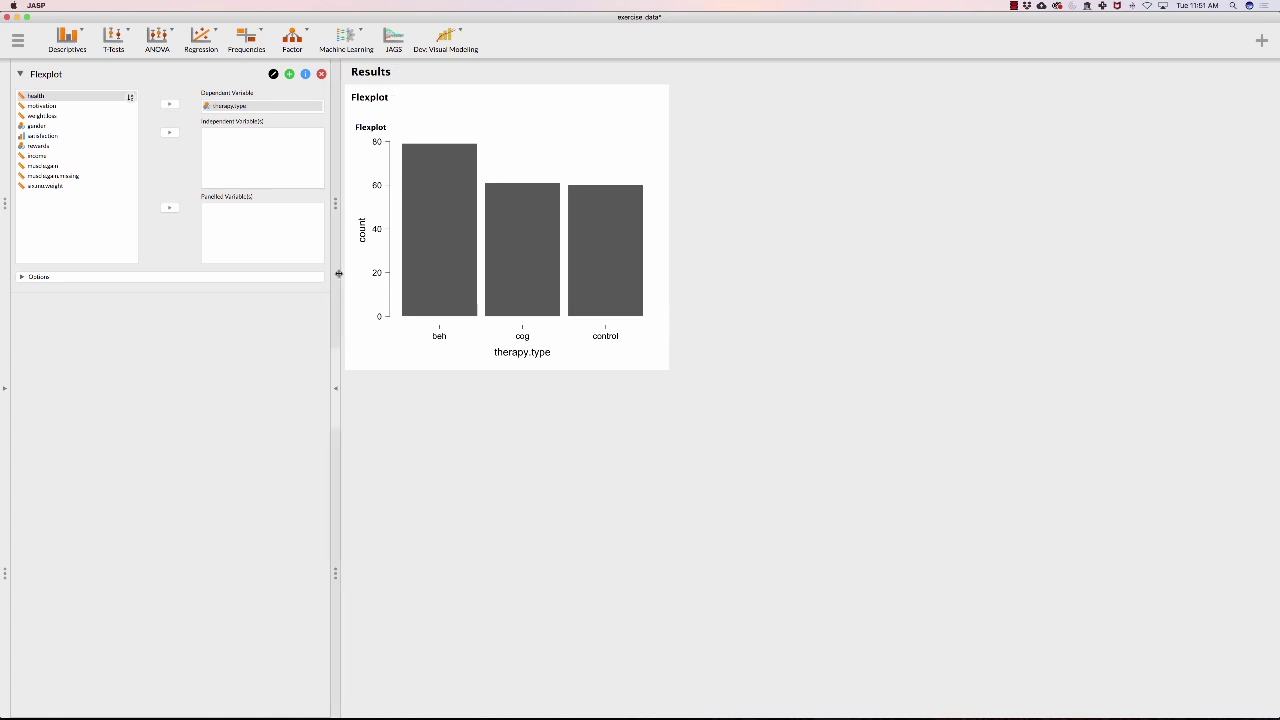
Switch the plot's GGplot theme to Black and white and back to JASP
{"action": "left_click", "coordinate": [35, 277]}
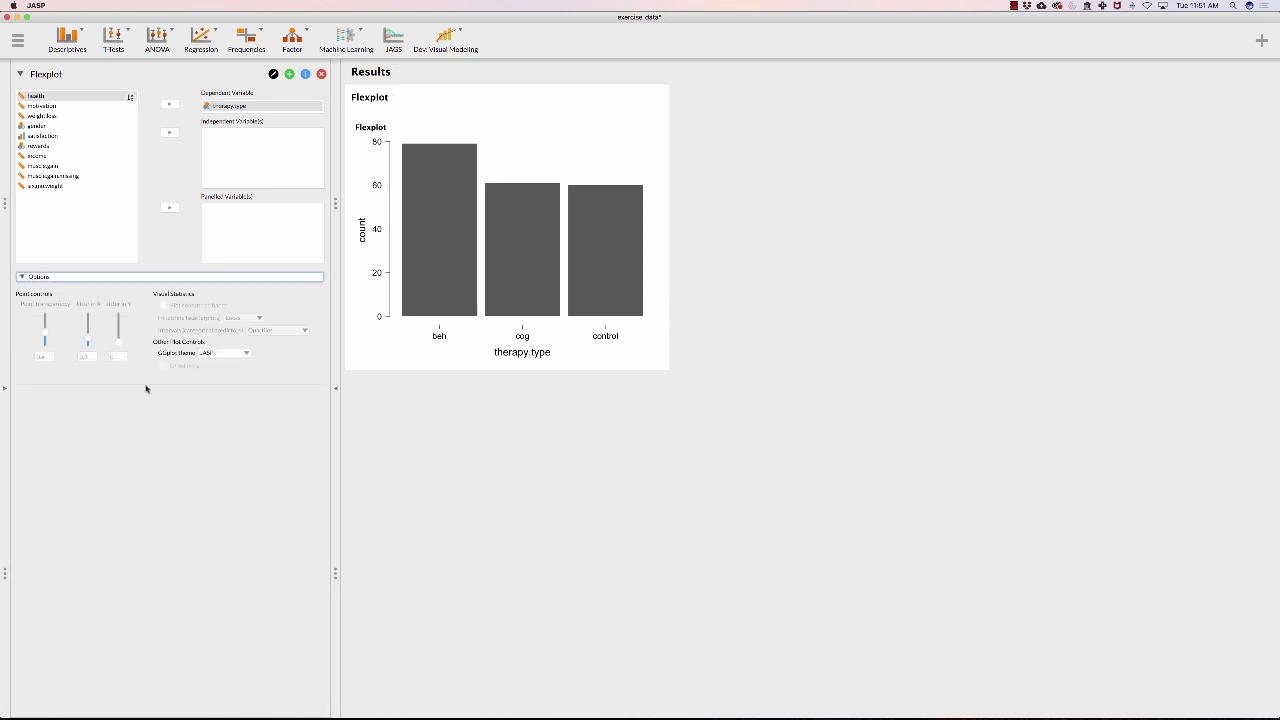
{"action": "left_click", "coordinate": [224, 355]}
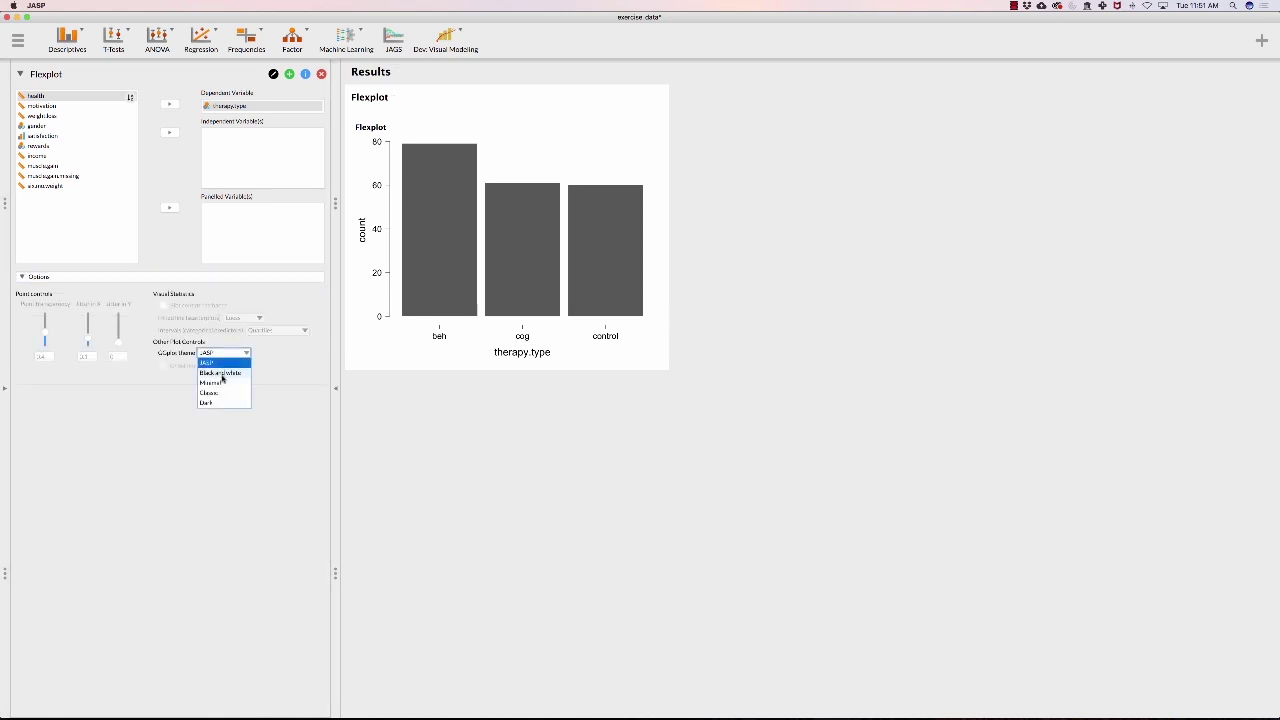
{"action": "left_click", "coordinate": [222, 373]}
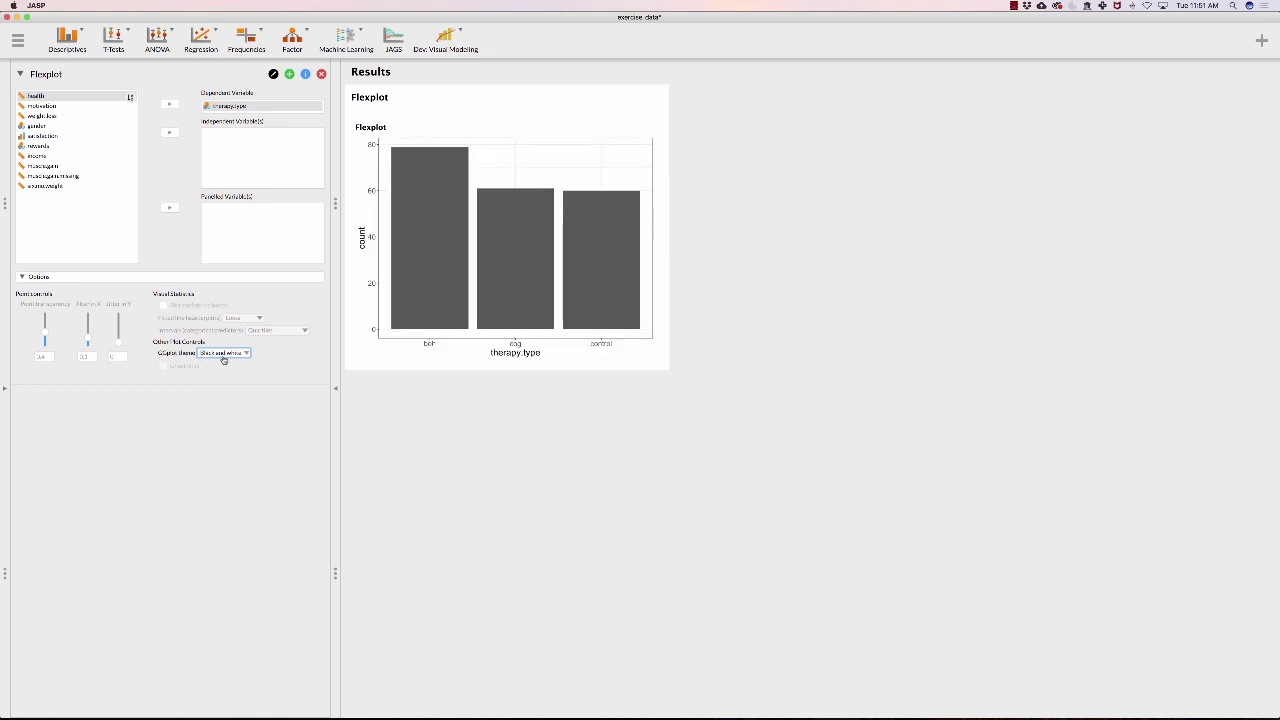
{"action": "left_click", "coordinate": [224, 354]}
{"action": "left_click", "coordinate": [210, 363]}
Make weight.loss the dependent variable in place of therapy.type, and use therapy.type as the independent variable
{"action": "left_click", "coordinate": [217, 107]}
{"action": "left_click_drag", "start_coordinate": [217, 107], "coordinate": [48, 97]}
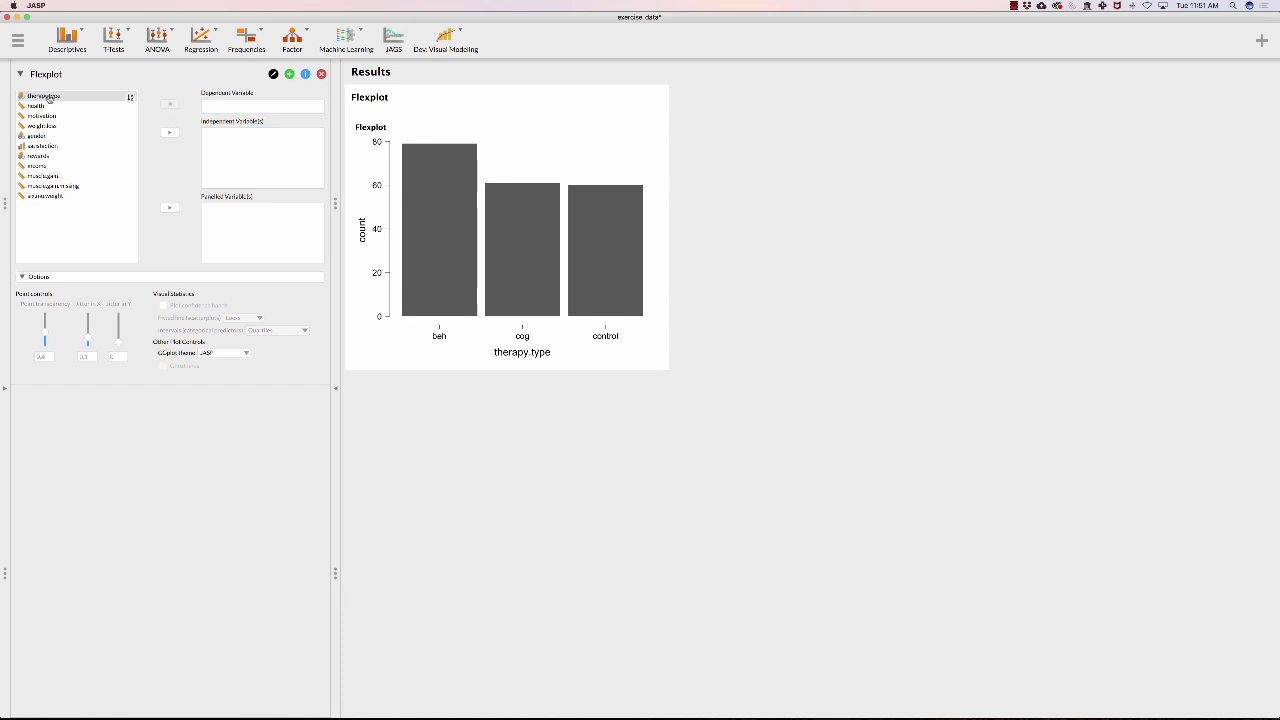
{"action": "left_click", "coordinate": [54, 126]}
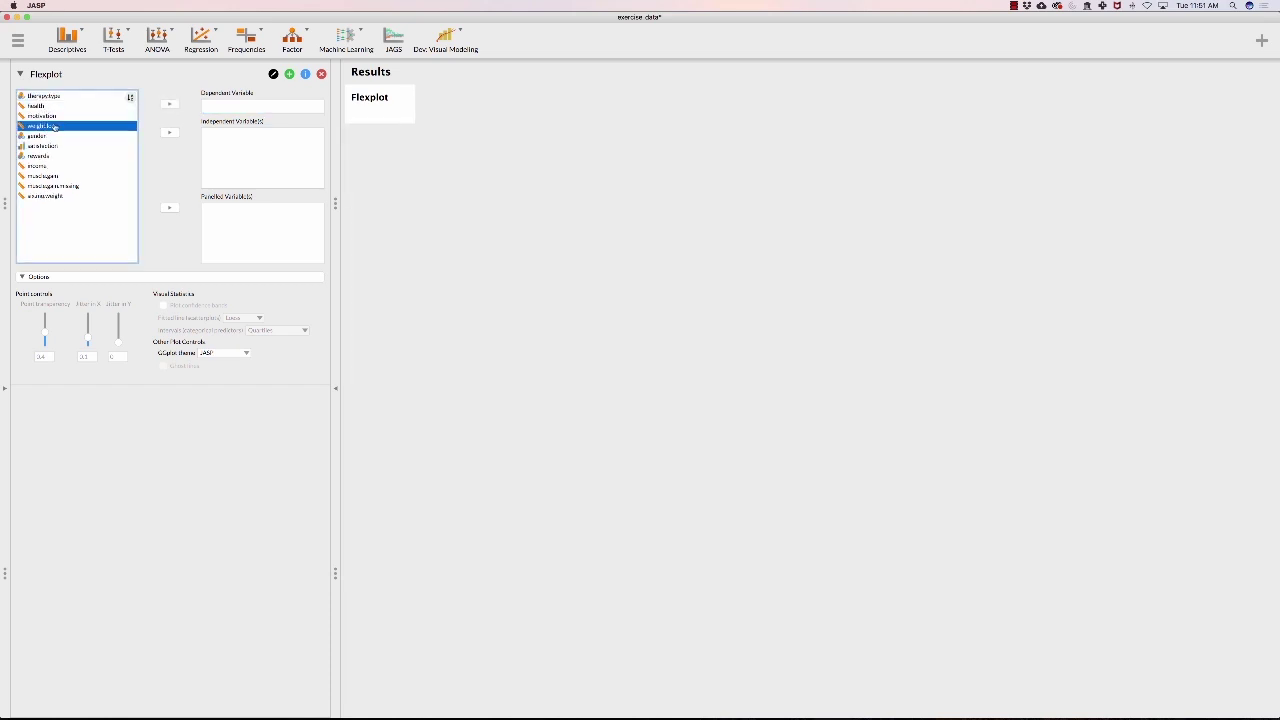
{"action": "left_click", "coordinate": [170, 104]}
{"action": "left_click", "coordinate": [42, 96]}
{"action": "left_click", "coordinate": [169, 133]}
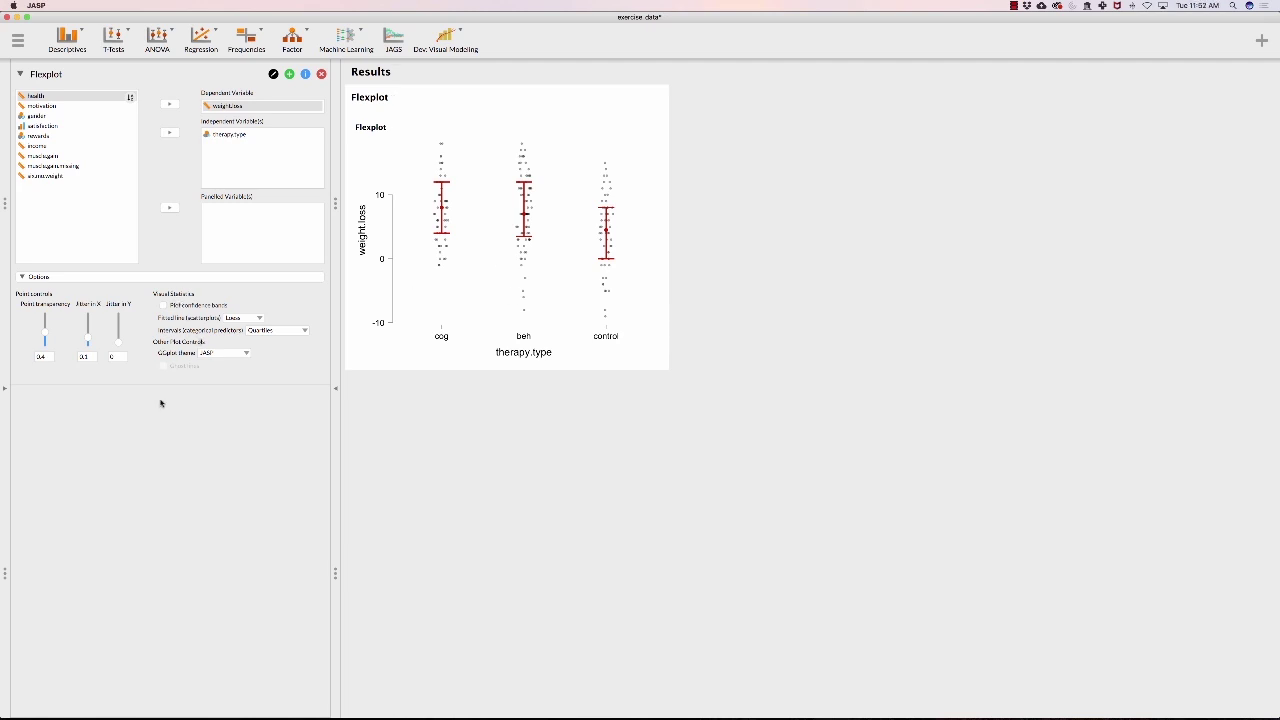
Increase the points' jitter in X and slightly lower the point transparency value
{"action": "left_click_drag", "start_coordinate": [87, 338], "coordinate": [88, 328]}
{"action": "left_click_drag", "start_coordinate": [45, 333], "coordinate": [45, 318]}
{"action": "left_click", "coordinate": [46, 344]}
{"action": "left_click_drag", "start_coordinate": [45, 352], "coordinate": [45, 341]}
{"action": "left_click", "coordinate": [227, 136]}
{"action": "left_click", "coordinate": [246, 319]}
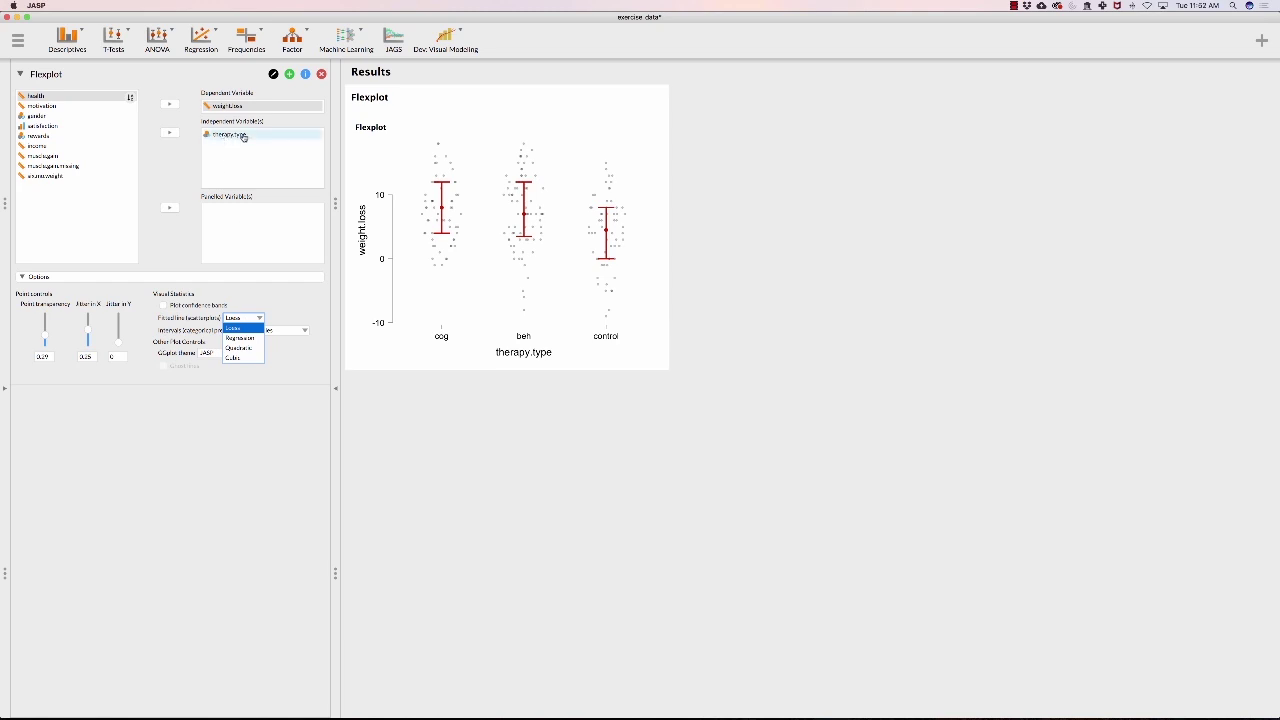
{"action": "left_click", "coordinate": [286, 313]}
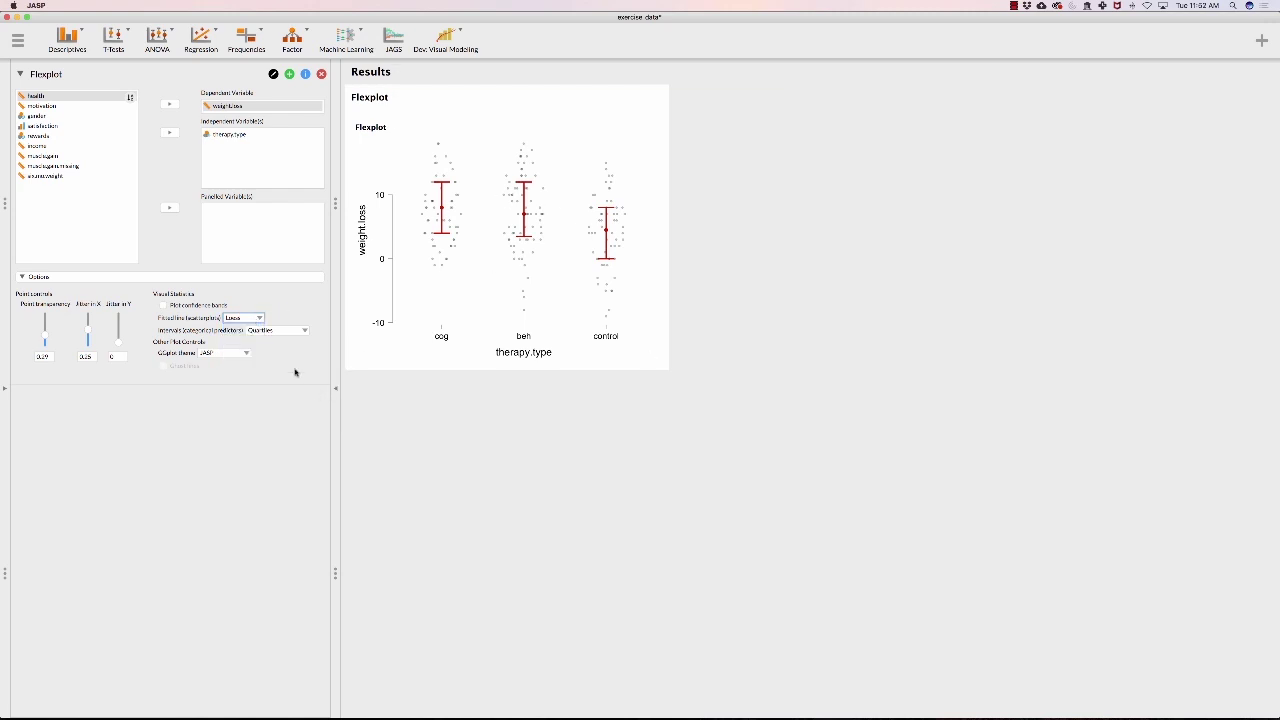
Show the categorical predictor intervals as standard errors, and finally set them to standard deviations
{"action": "left_click", "coordinate": [286, 331]}
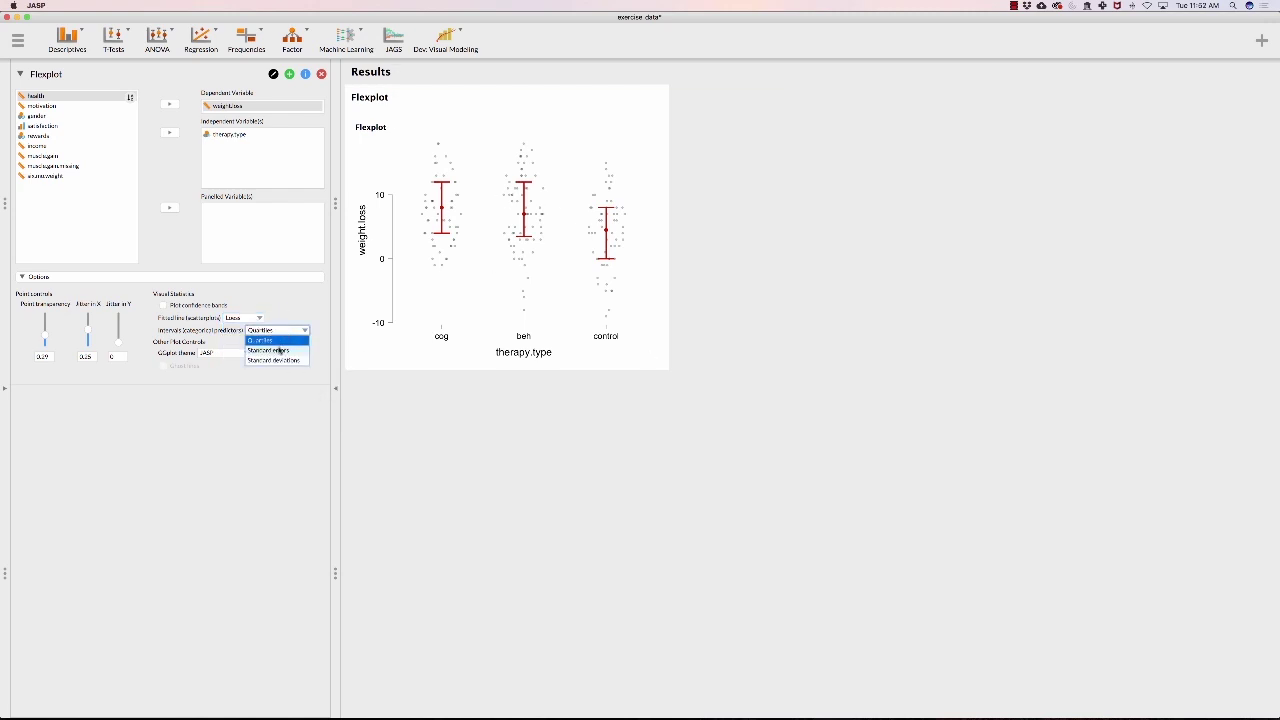
{"action": "left_click", "coordinate": [279, 351]}
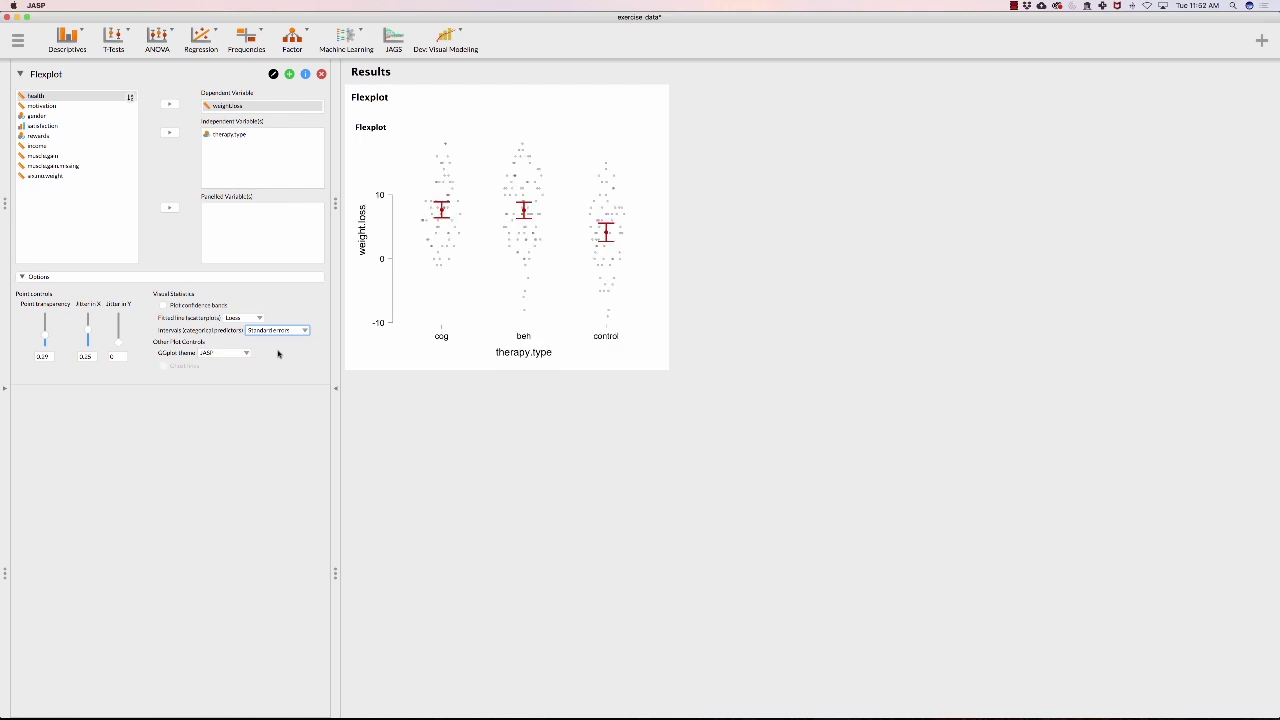
{"action": "left_click", "coordinate": [279, 331]}
{"action": "left_click", "coordinate": [280, 361]}
Replace therapy.type with motivation as the independent variable in the Flexplot
{"action": "left_click", "coordinate": [62, 108]}
{"action": "mouse_move", "coordinate": [62, 108]}
{"action": "left_mouse_down"}
{"action": "mouse_move", "coordinate": [225, 130]}
{"action": "mouse_move", "coordinate": [224, 145]}
{"action": "mouse_move", "coordinate": [158, 152]}
{"action": "left_mouse_up"}
{"action": "left_click", "coordinate": [224, 134]}
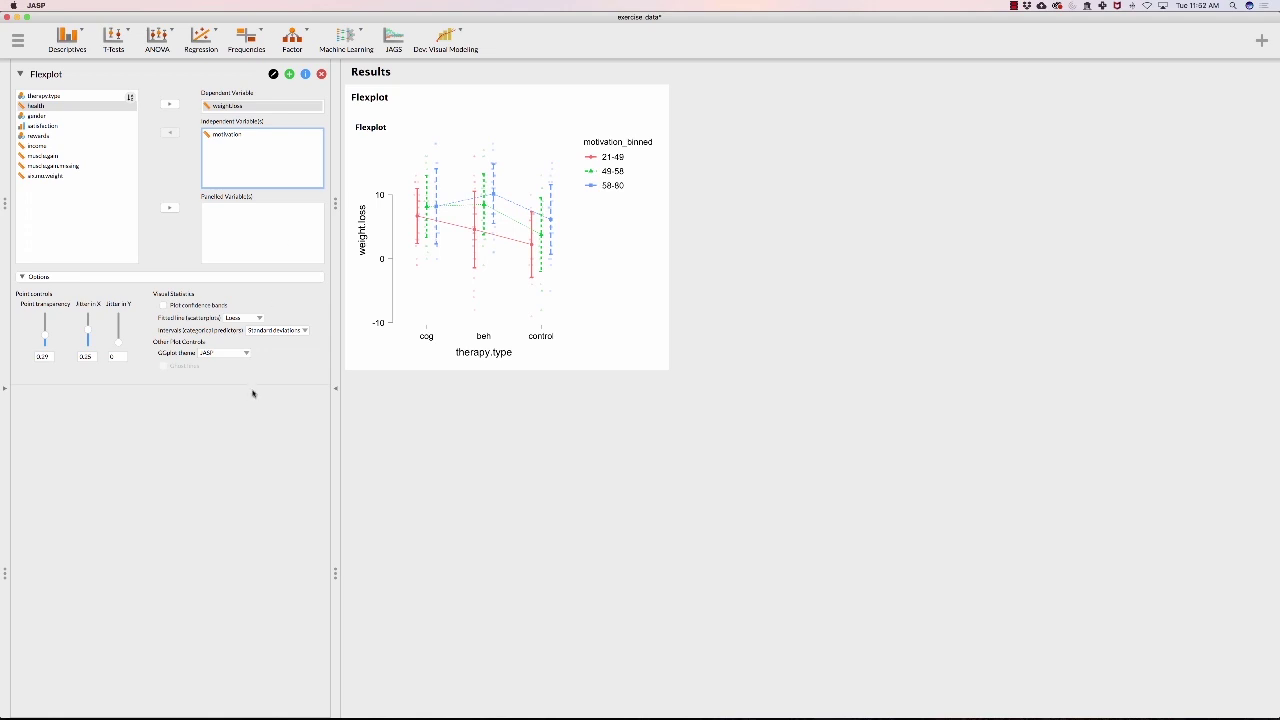
Change the scatterplot's fitted line to Regression, and finally to Quadratic
{"action": "left_click", "coordinate": [245, 318]}
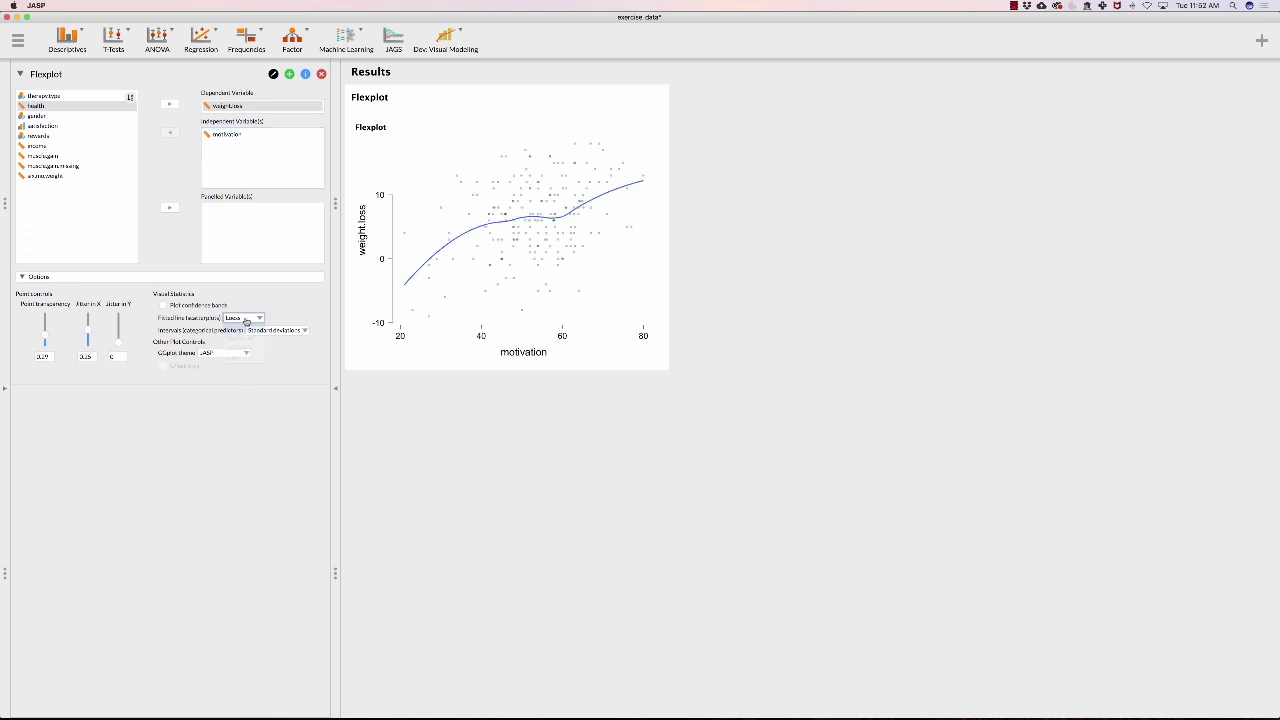
{"action": "left_click", "coordinate": [242, 337]}
{"action": "left_click", "coordinate": [242, 319]}
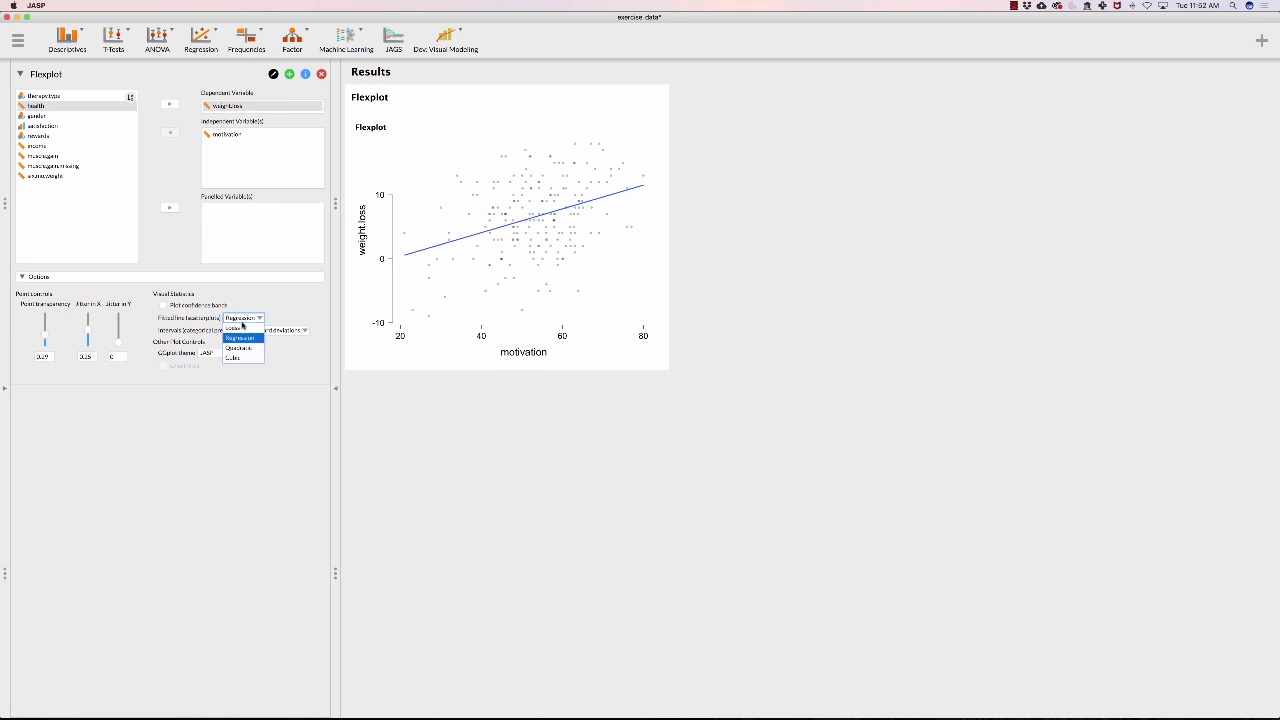
{"action": "left_click", "coordinate": [243, 348]}
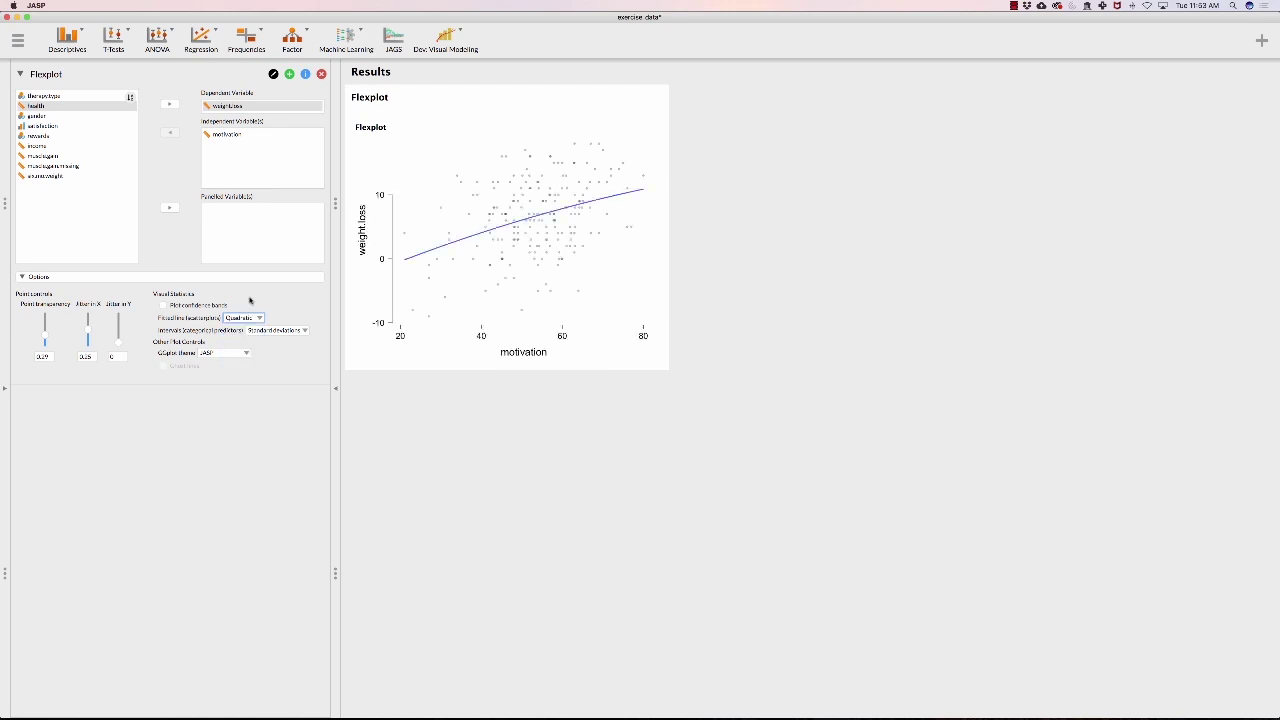
Add gender as a second independent variable and toggle the plot's confidence bands on and off
{"action": "left_click", "coordinate": [20, 117]}
{"action": "left_click_drag", "start_coordinate": [20, 117], "coordinate": [208, 176]}
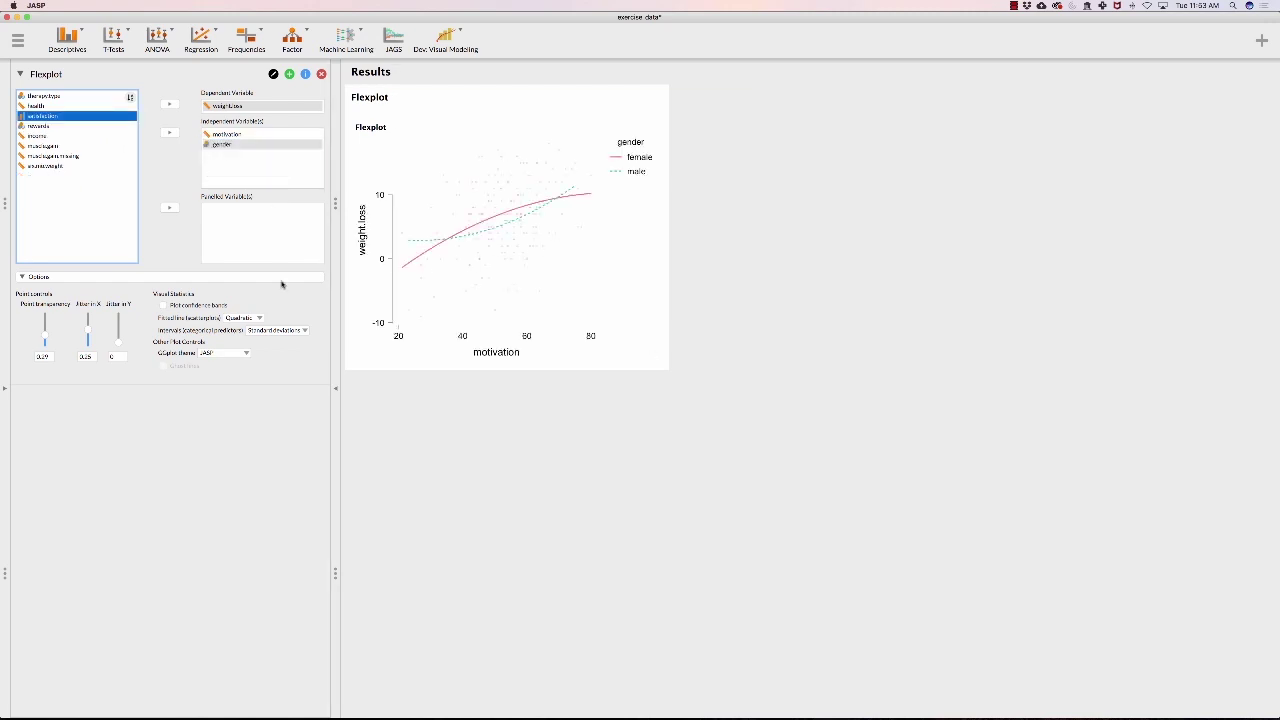
{"action": "left_click", "coordinate": [164, 306]}
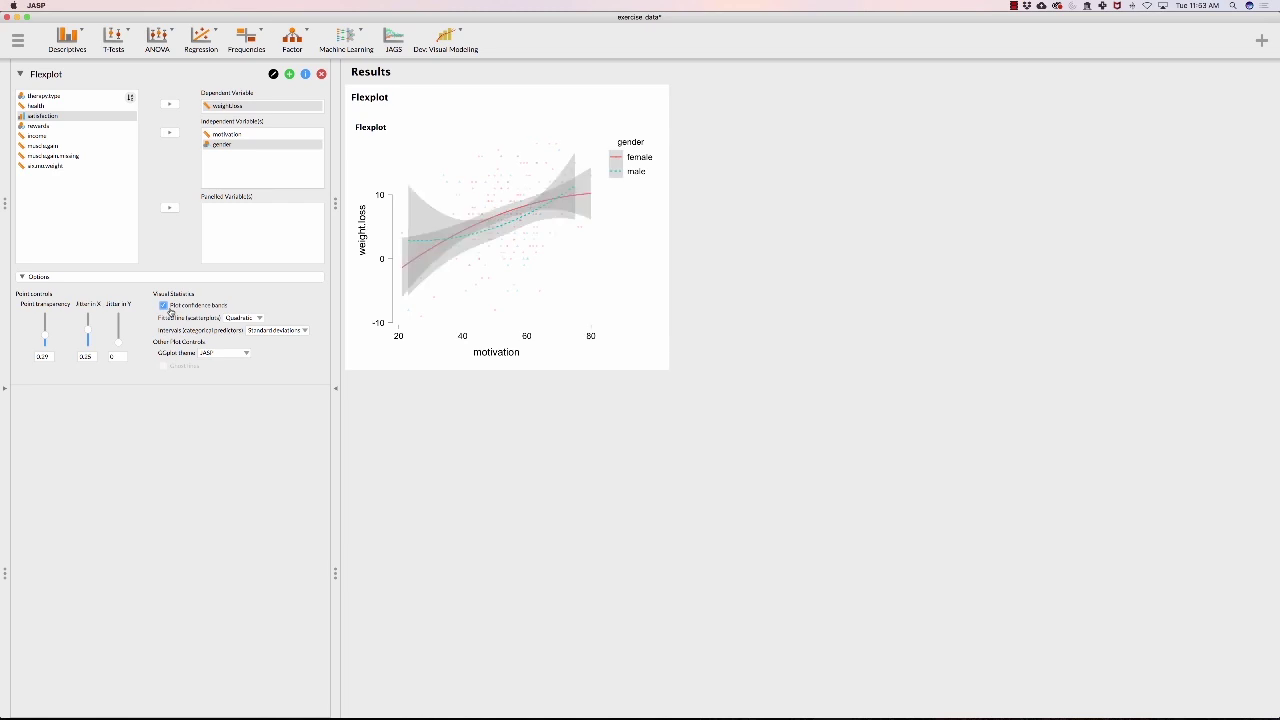
{"action": "left_click", "coordinate": [163, 305]}
Panel the Flexplot by the health and rewards variables
{"action": "left_click", "coordinate": [30, 106]}
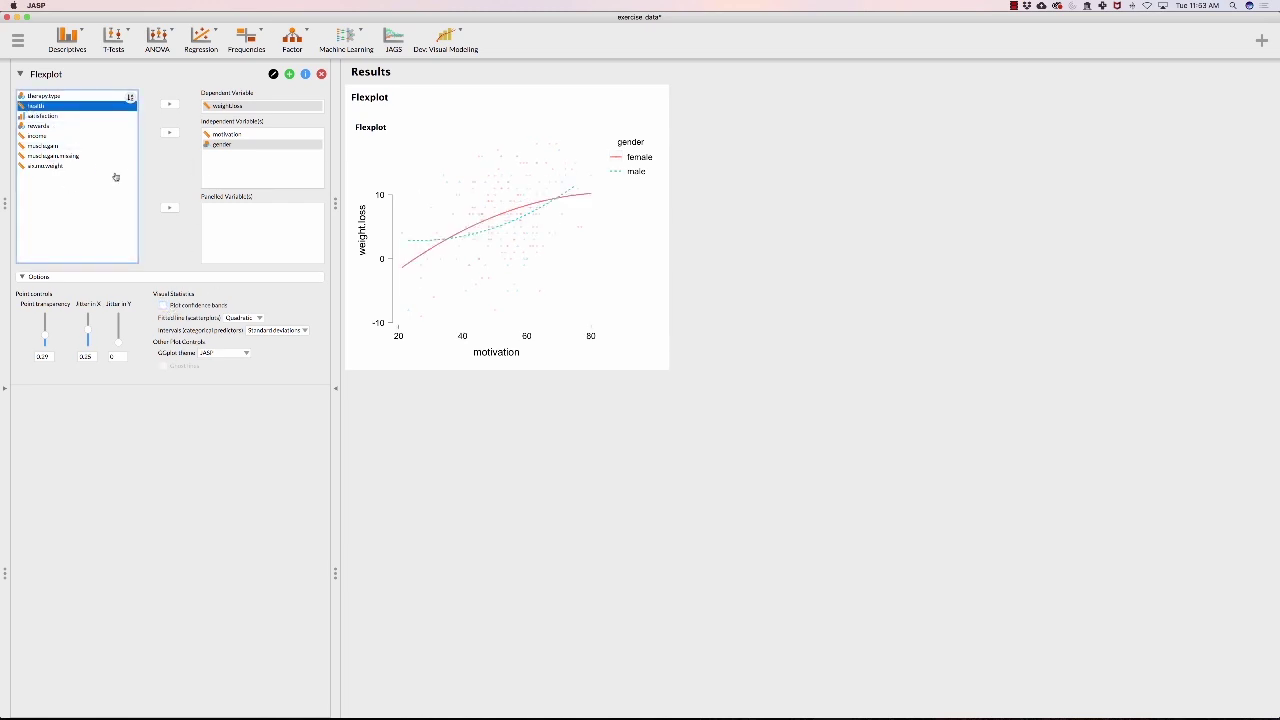
{"action": "left_click", "coordinate": [40, 128], "text": "super"}
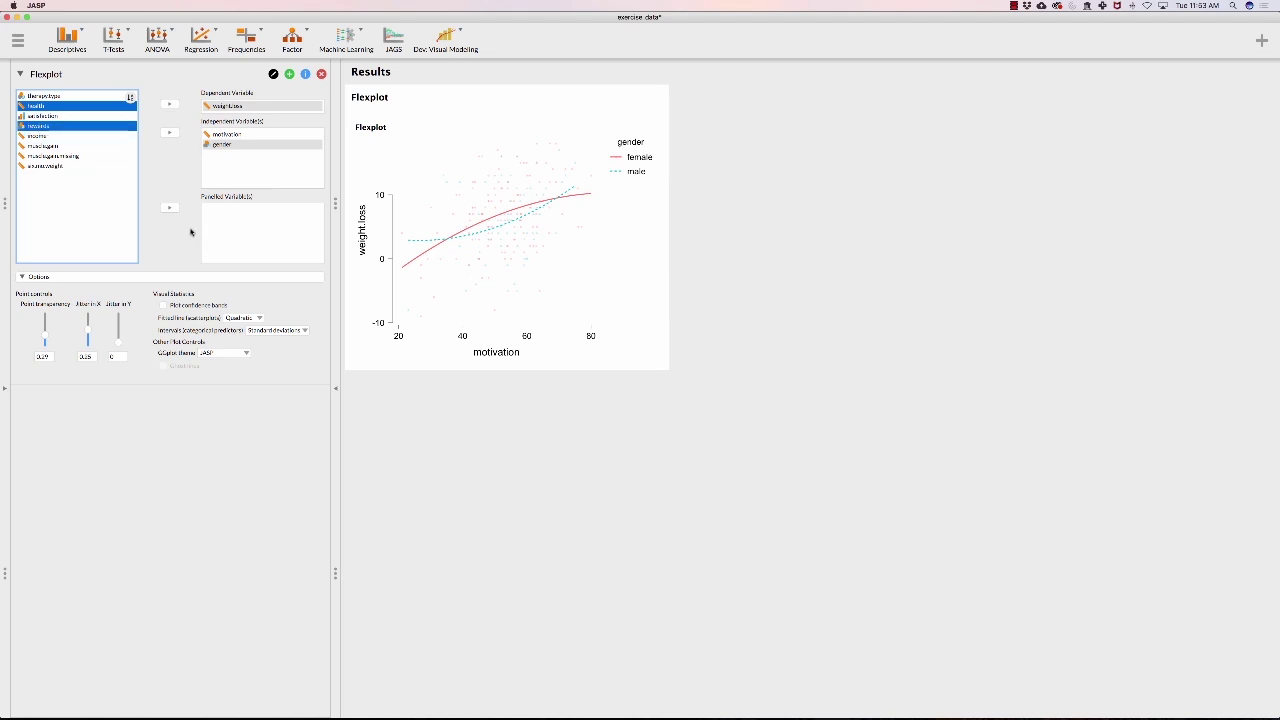
{"action": "left_click", "coordinate": [170, 208]}
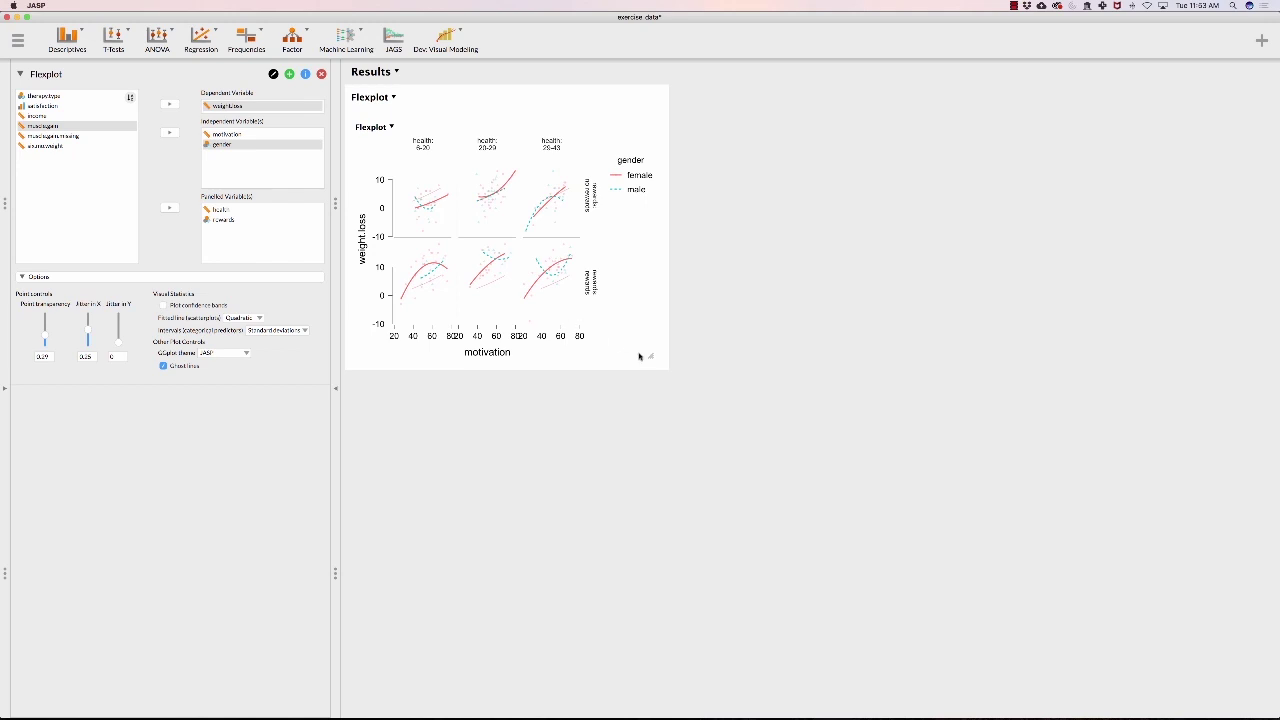
Enlarge the panelled plot and turn off its ghost lines
{"action": "left_click_drag", "start_coordinate": [651, 356], "coordinate": [712, 375]}
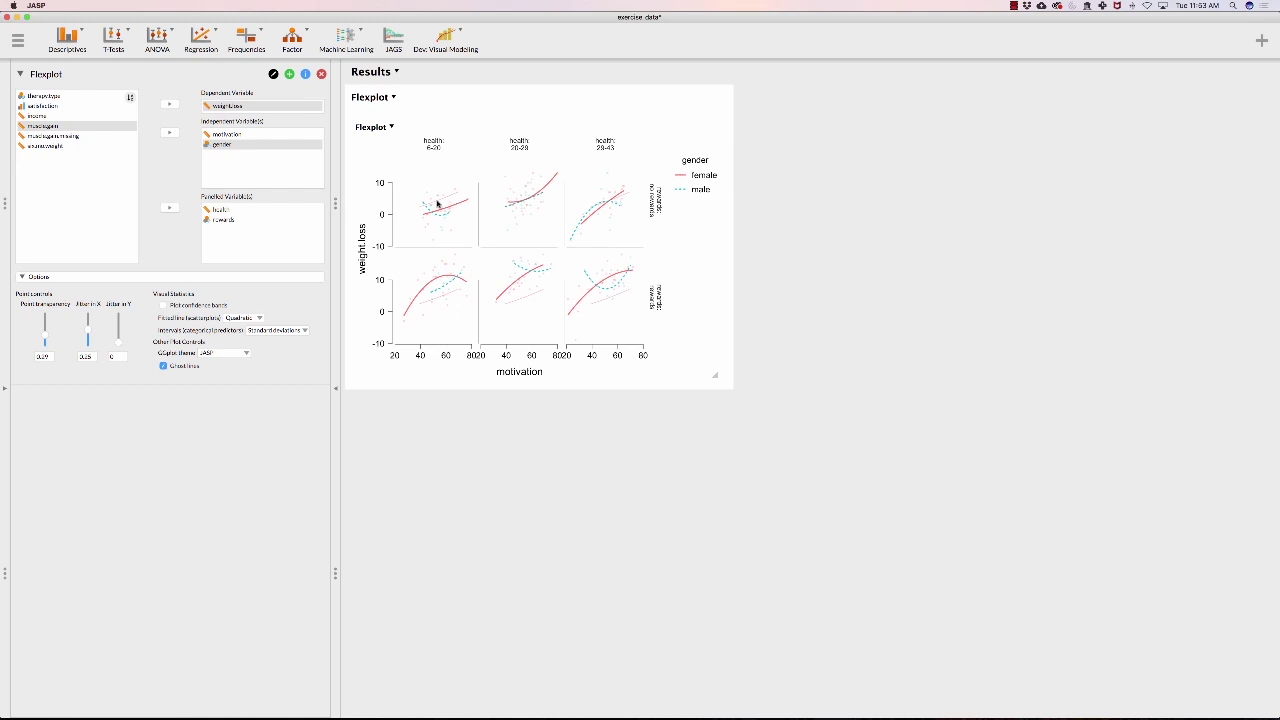
{"action": "left_click", "coordinate": [163, 366]}
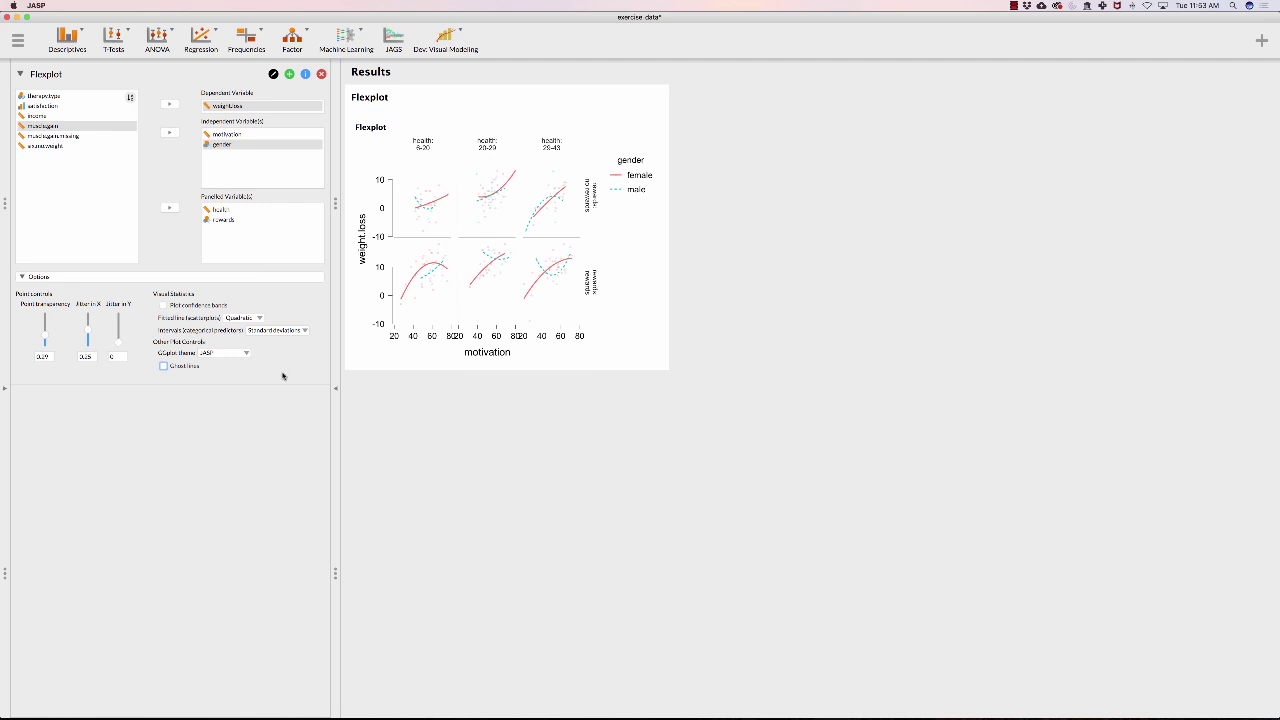
Add a Linear Modeling analysis with weight.loss as the dependent variable and gender as the independent variable
{"action": "left_click", "coordinate": [455, 40]}
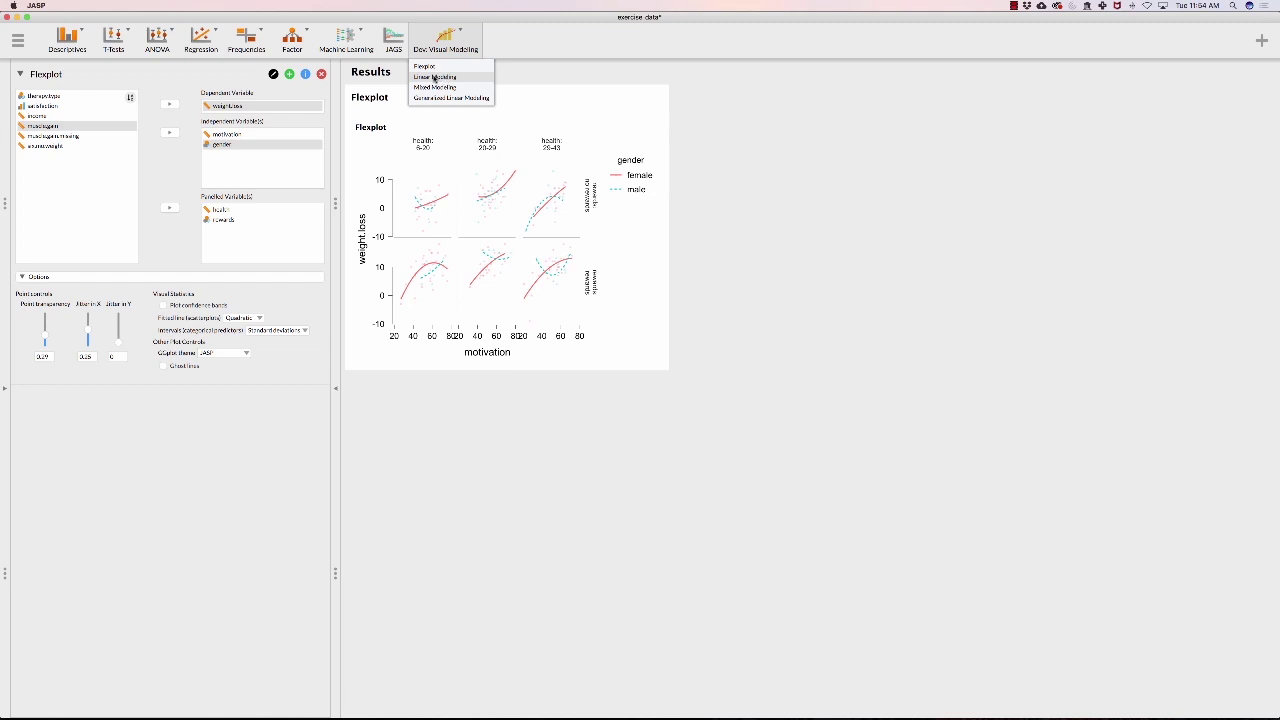
{"action": "left_click", "coordinate": [435, 77]}
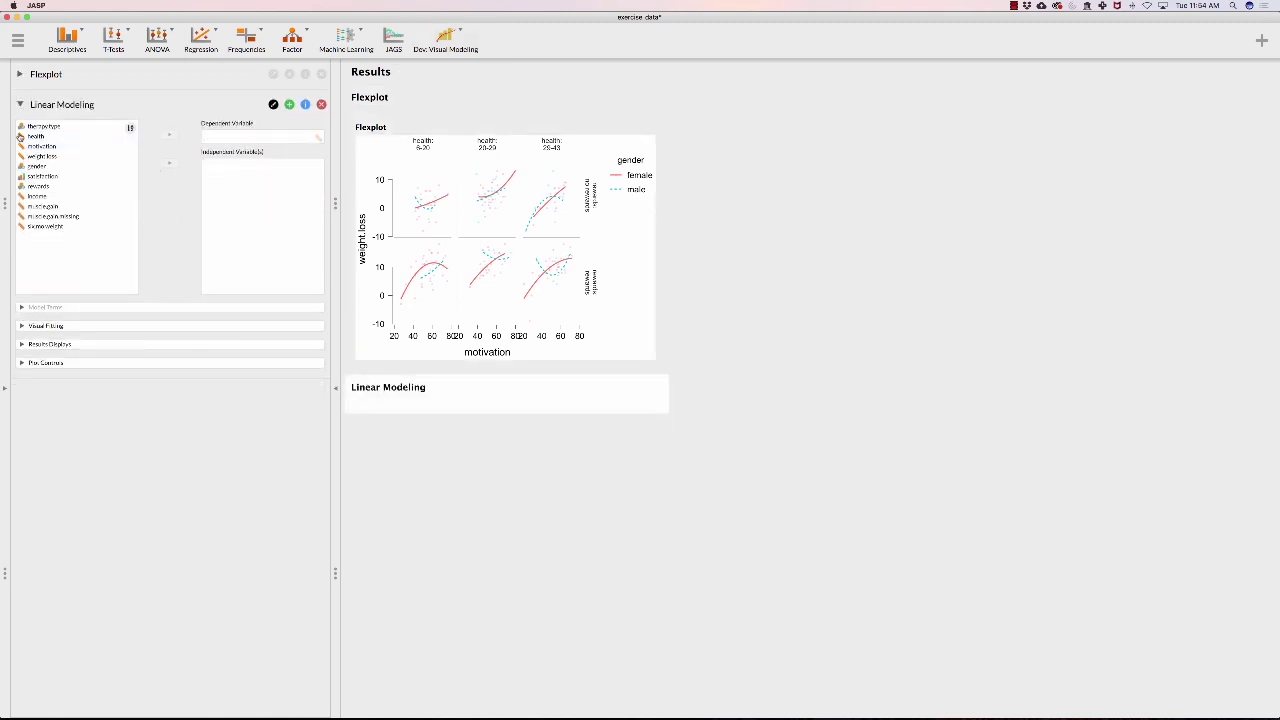
{"action": "left_click", "coordinate": [50, 157]}
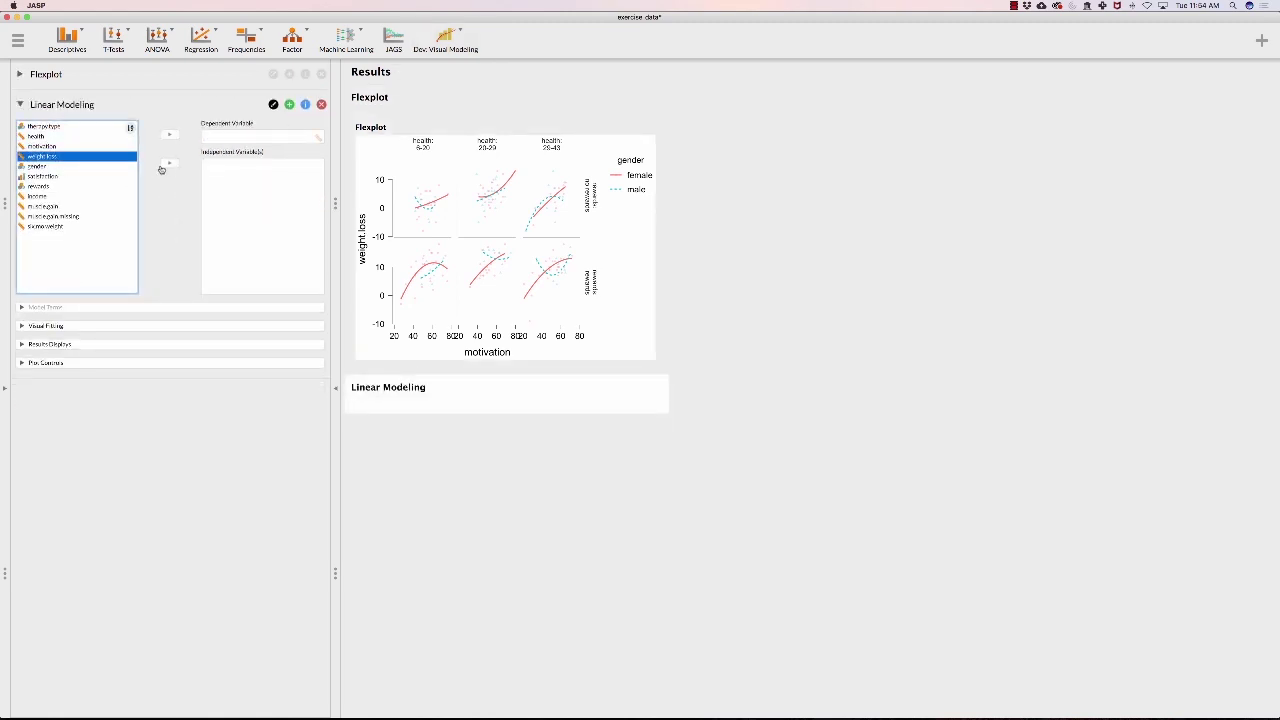
{"action": "left_click", "coordinate": [172, 134]}
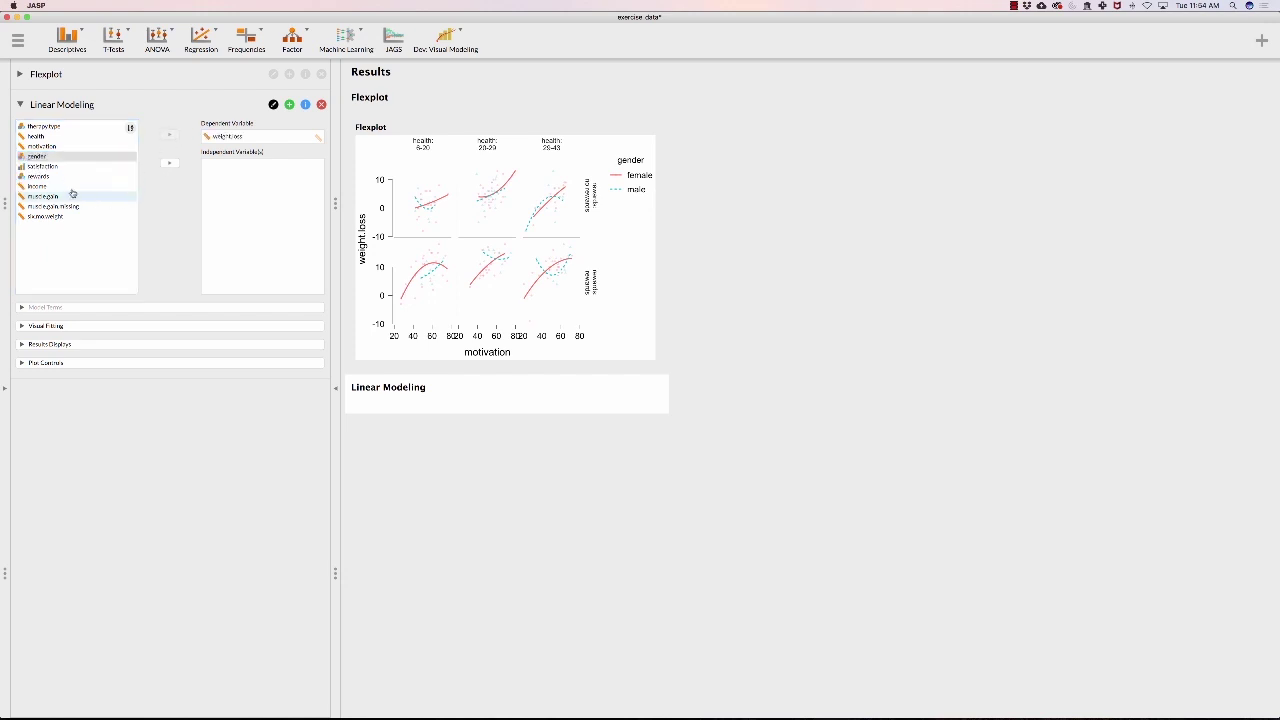
{"action": "left_click", "coordinate": [48, 160]}
{"action": "left_click", "coordinate": [172, 164]}
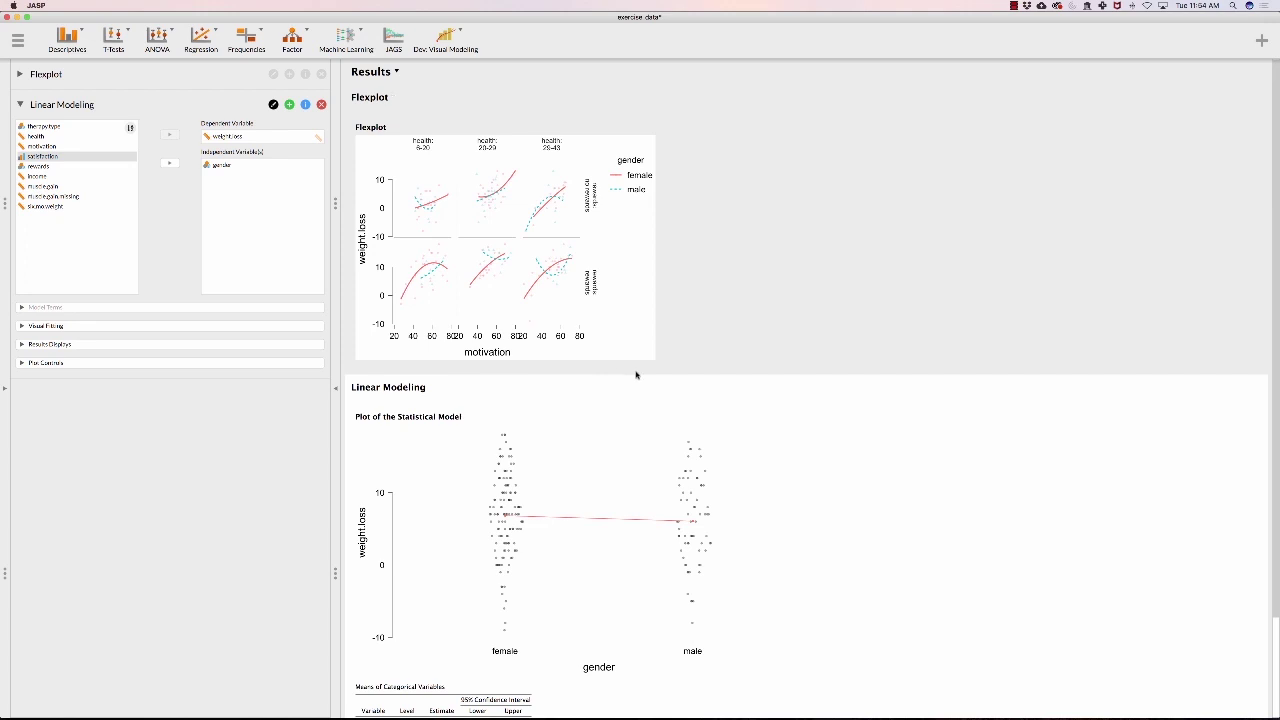
Add the univariate and diagnostic plots to the linear model results and review them
{"action": "scroll", "coordinate": [637, 375], "scroll_direction": "down", "scroll_amount": 3}
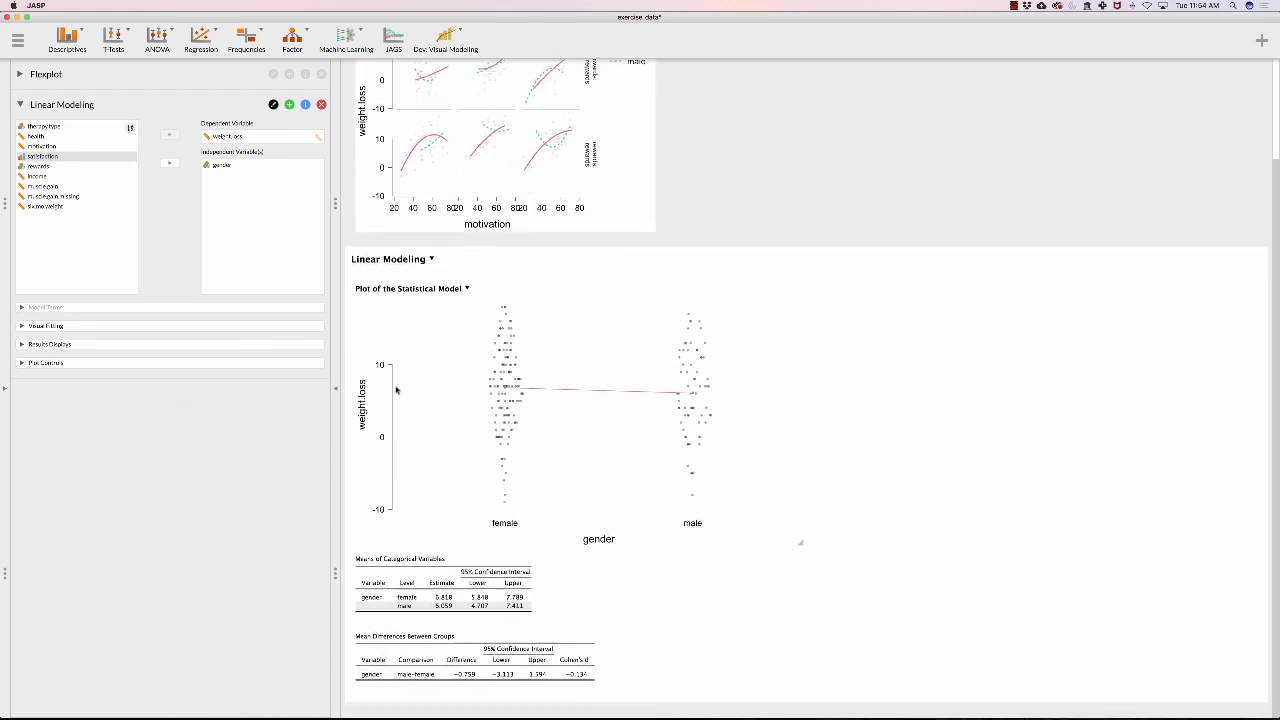
{"action": "left_click", "coordinate": [58, 327]}
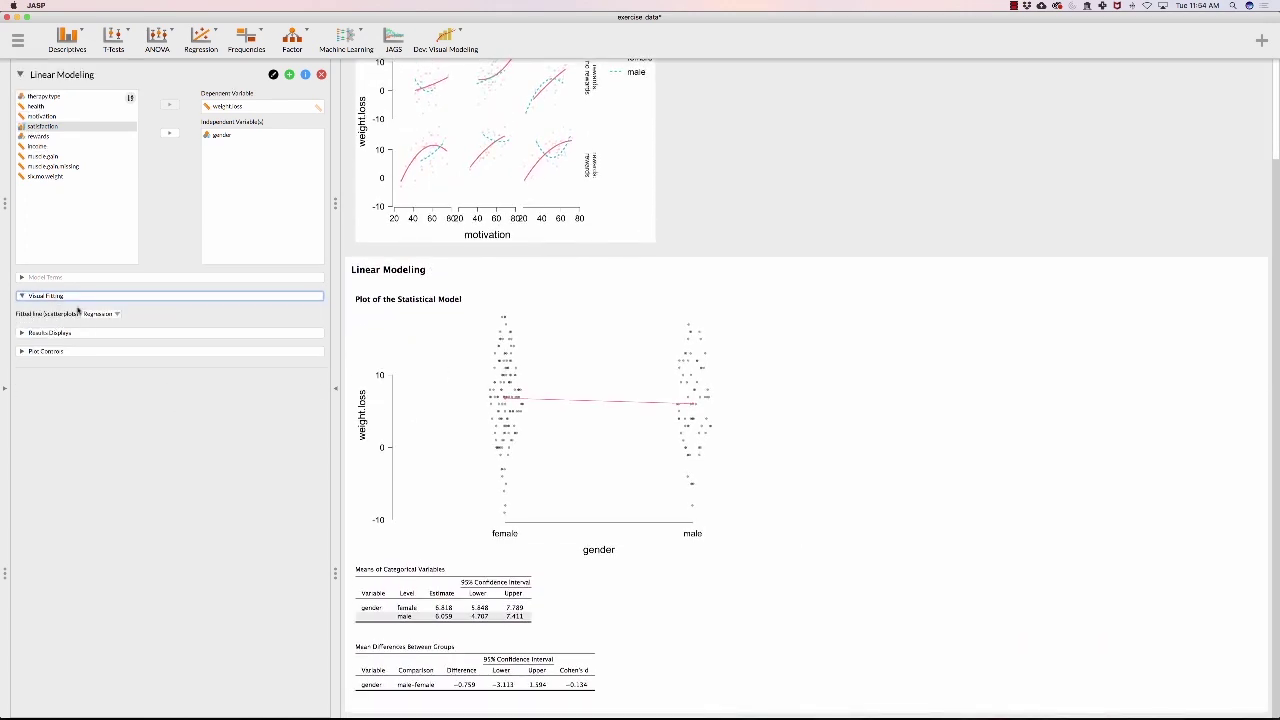
{"action": "left_click", "coordinate": [76, 300]}
{"action": "left_click", "coordinate": [45, 345]}
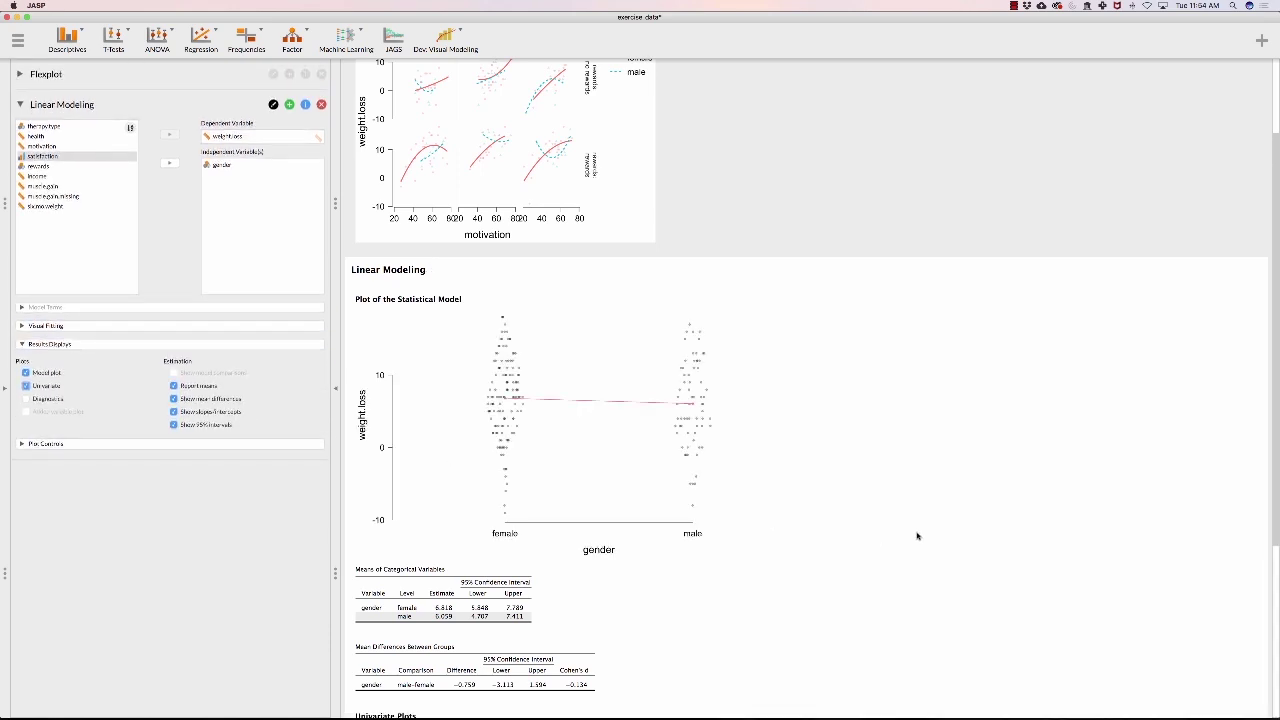
{"action": "scroll", "coordinate": [920, 540], "scroll_direction": "down", "scroll_amount": 5}
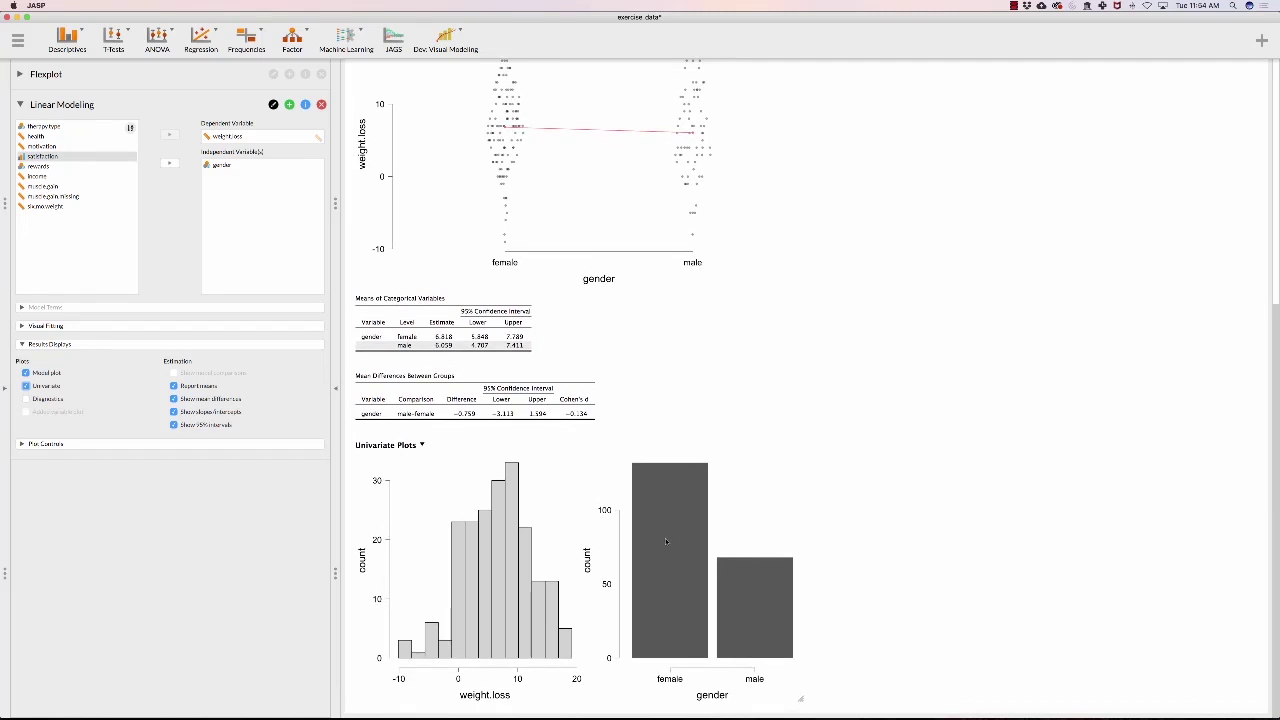
{"action": "left_click", "coordinate": [38, 400]}
{"action": "scroll", "coordinate": [1029, 558], "scroll_direction": "down", "scroll_amount": 5}
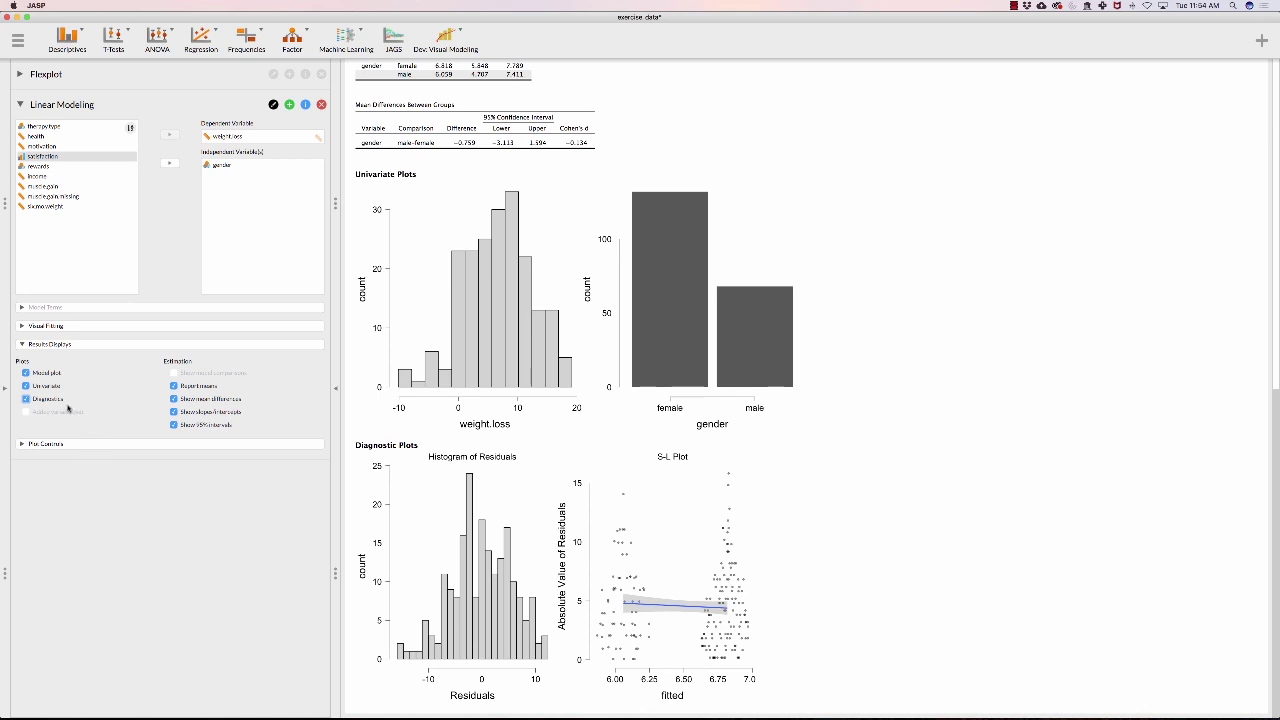
{"action": "scroll", "coordinate": [620, 427], "scroll_direction": "up", "scroll_amount": 5}
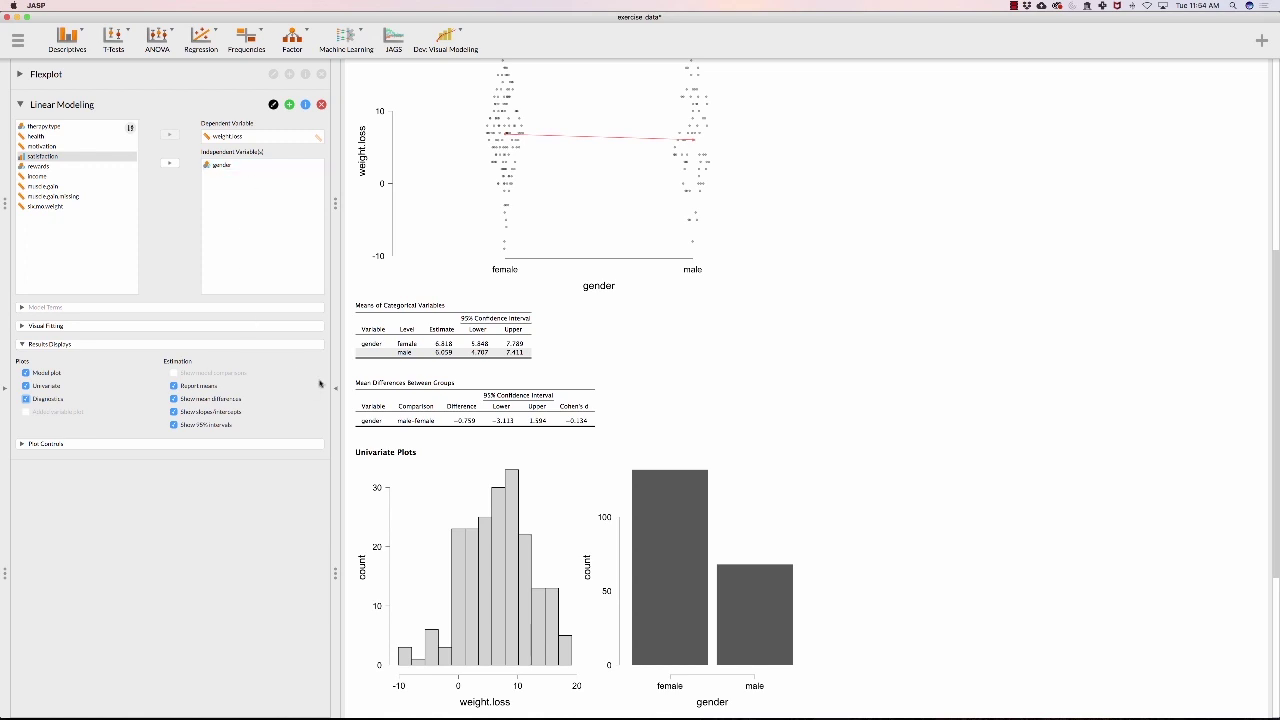
Hide the 95% intervals in the estimates and add health as an independent variable of the linear model
{"action": "left_click", "coordinate": [175, 426]}
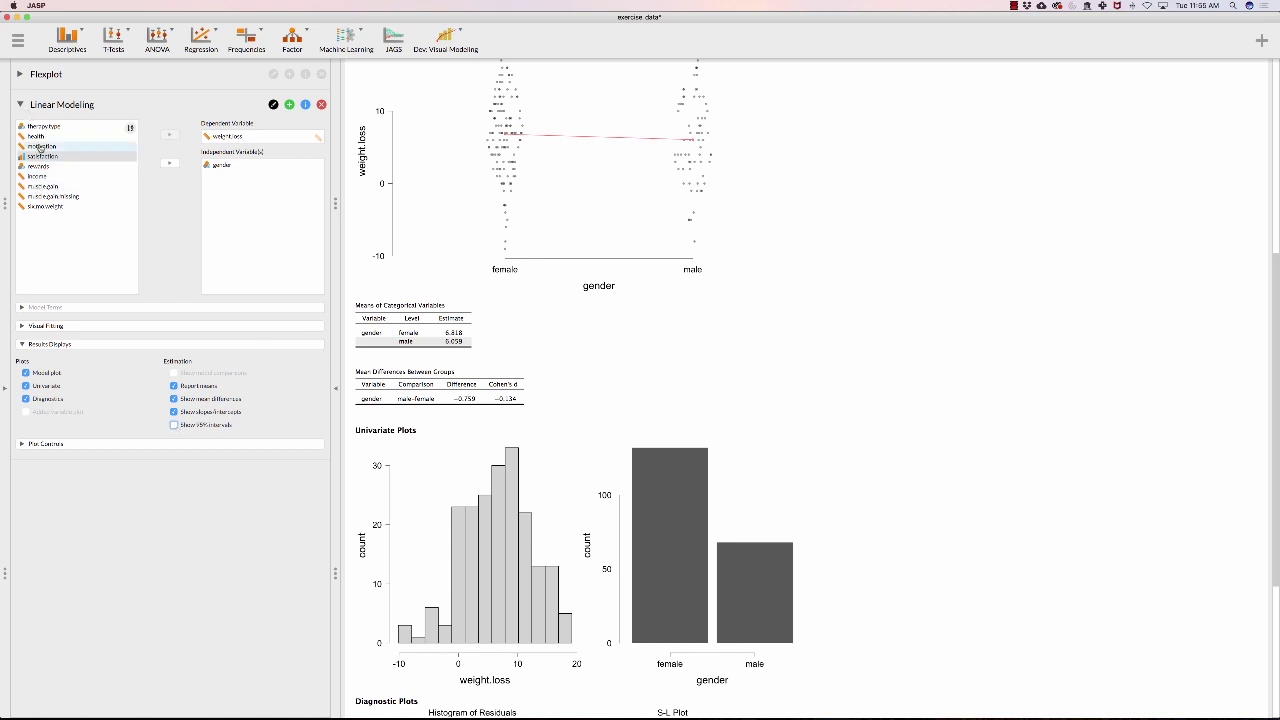
{"action": "left_click", "coordinate": [40, 136]}
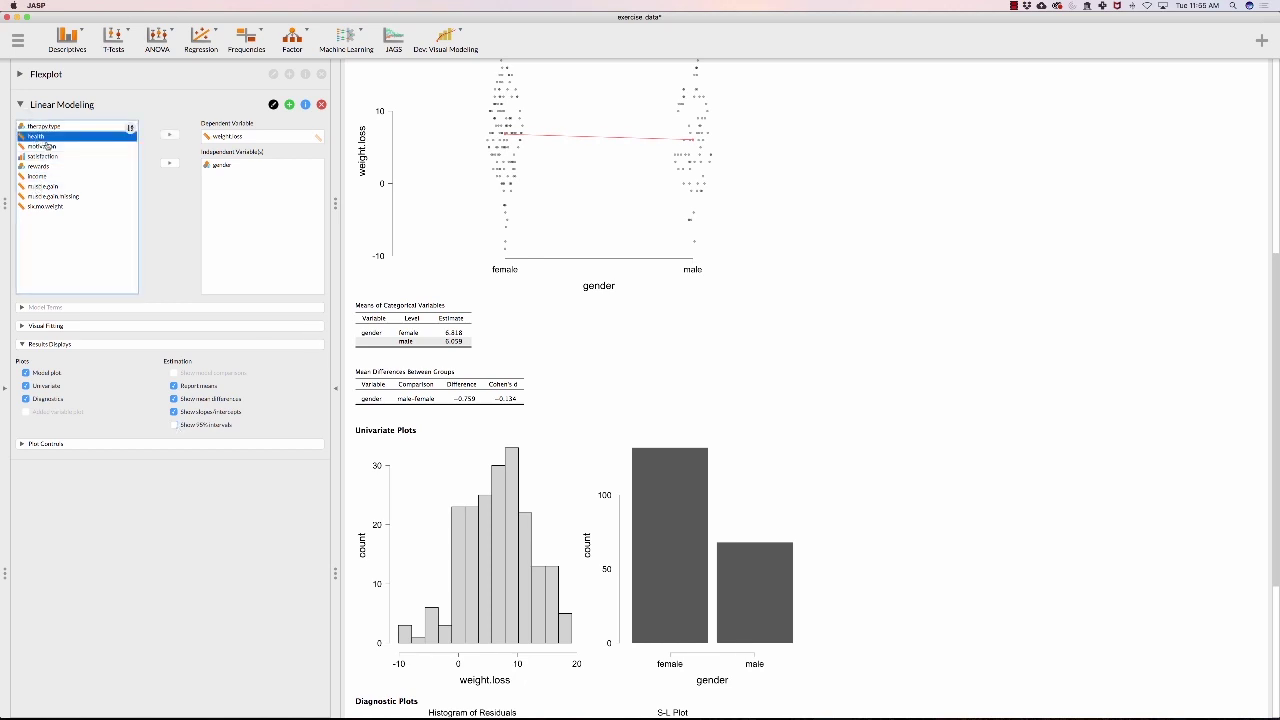
{"action": "left_click", "coordinate": [170, 165]}
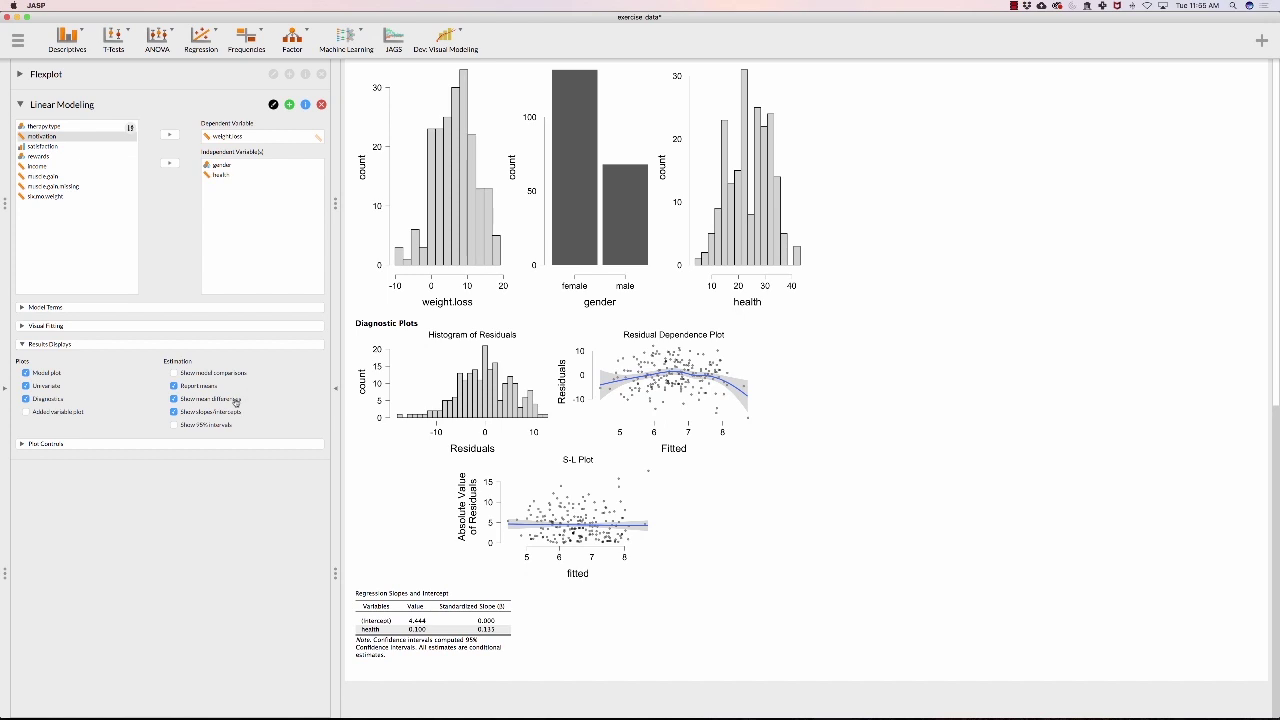
Show the 95% intervals and the model comparisons, and reveal the linear model's plot control settings
{"action": "left_click", "coordinate": [174, 424]}
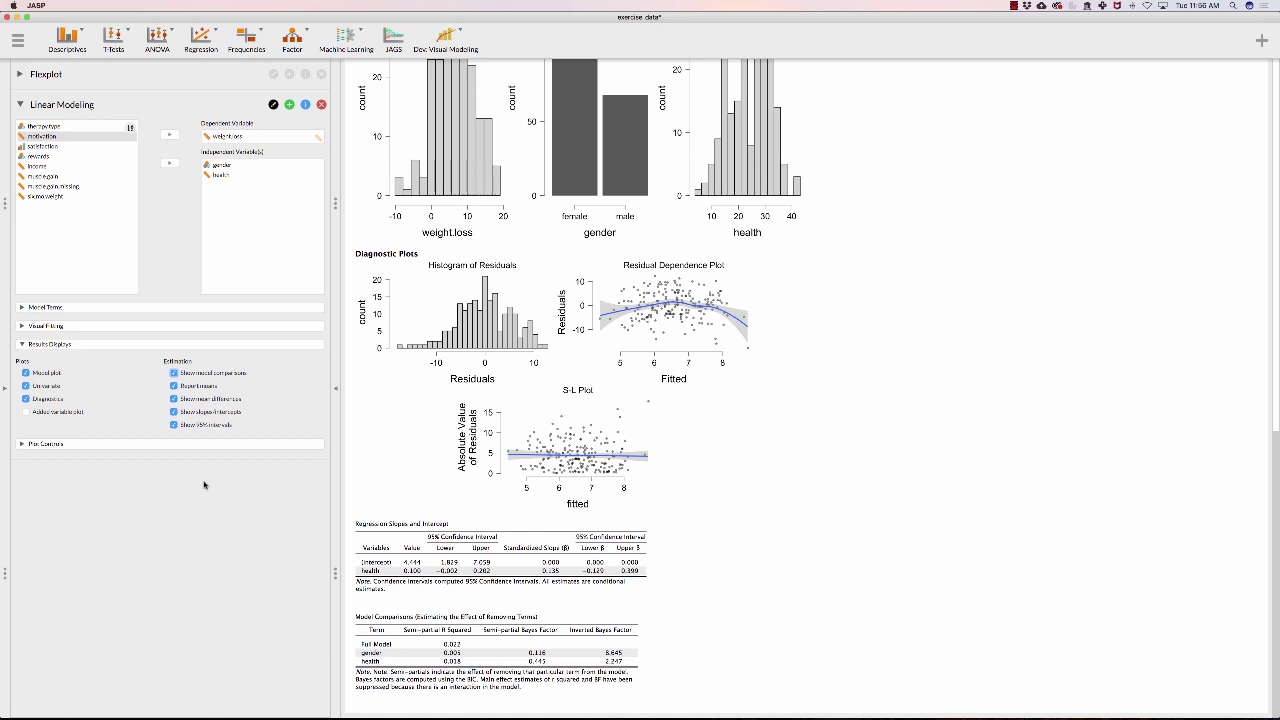
{"action": "left_click", "coordinate": [28, 444]}
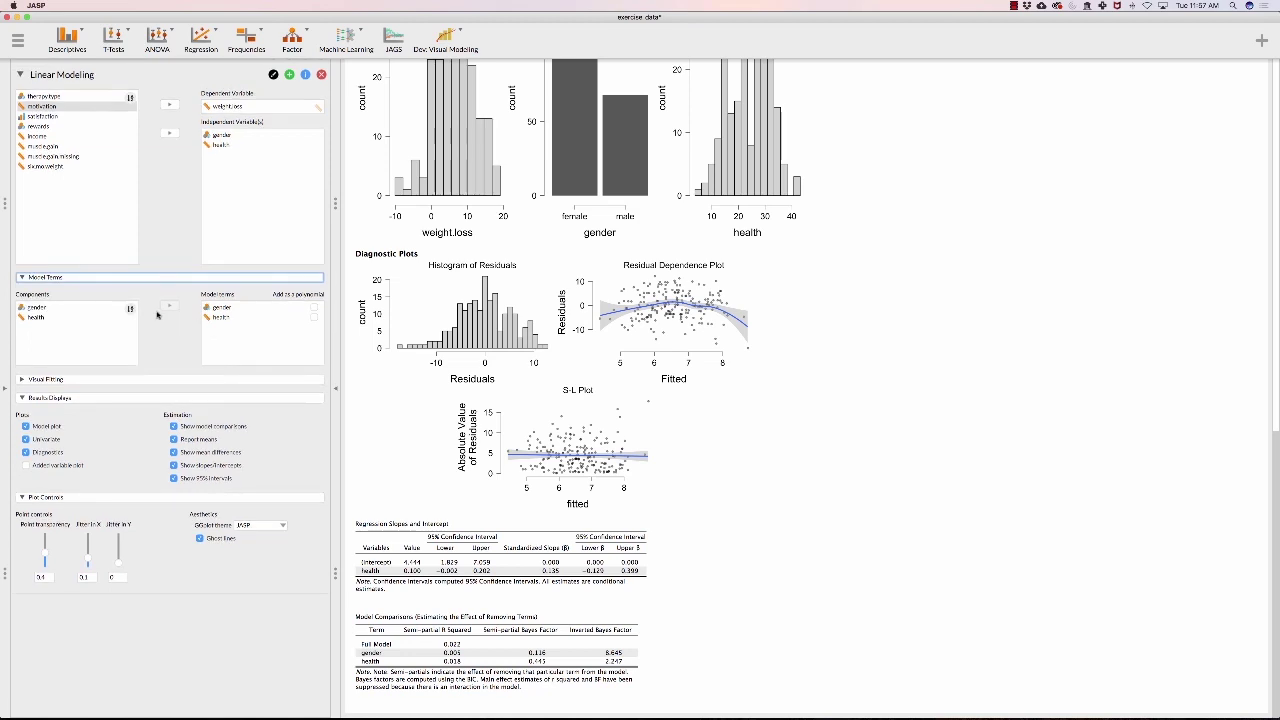
Add the gender by health interaction to the model terms
{"action": "left_click", "coordinate": [41, 316]}
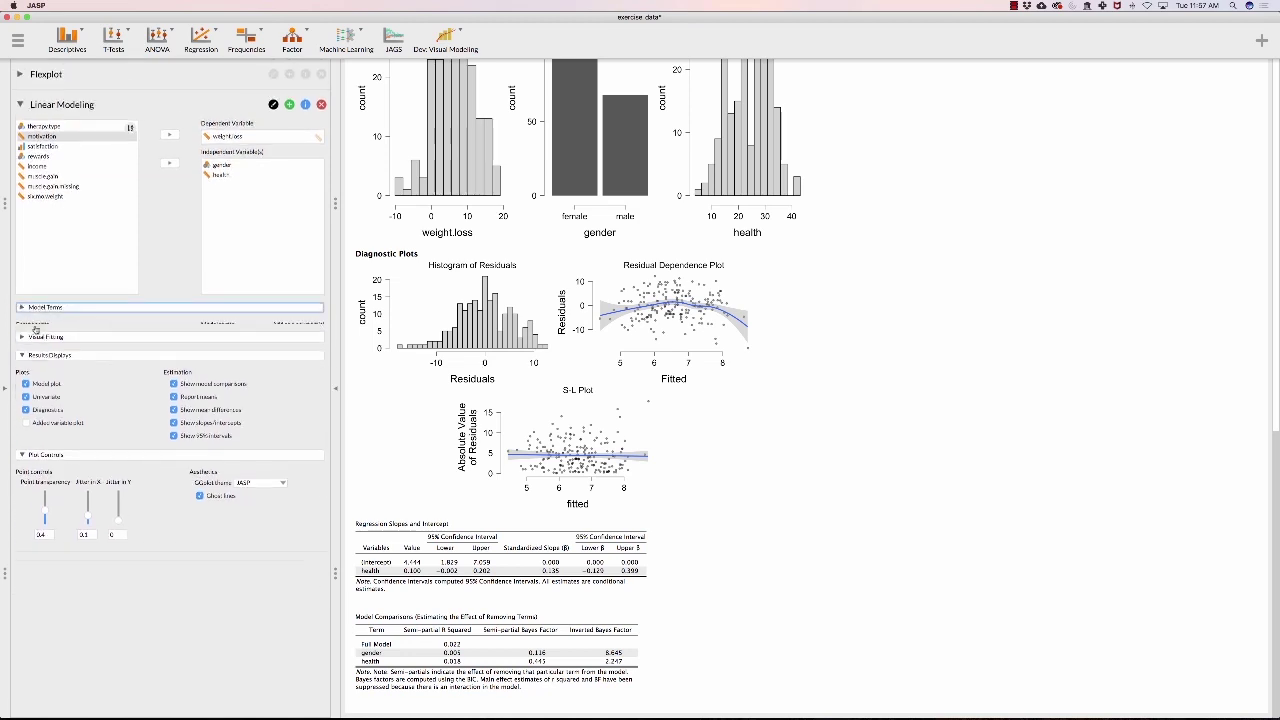
{"action": "left_click", "coordinate": [35, 306], "text": "shift"}
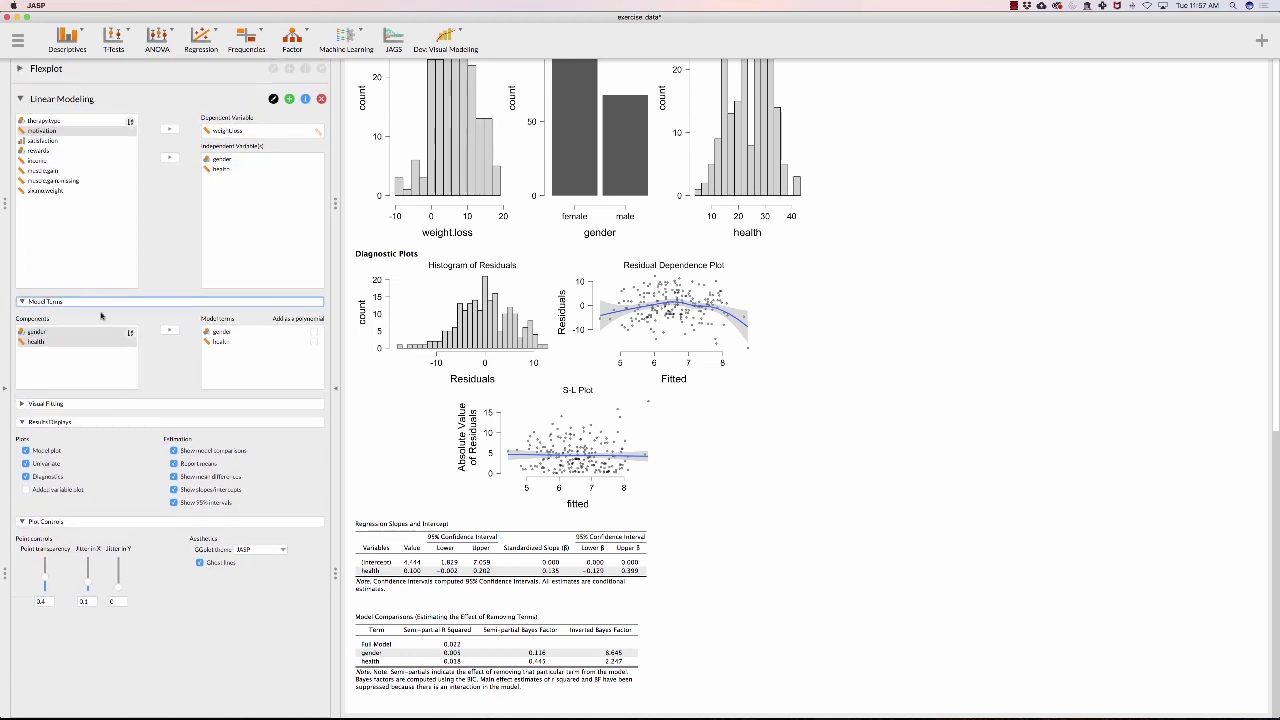
{"action": "left_click", "coordinate": [170, 335]}
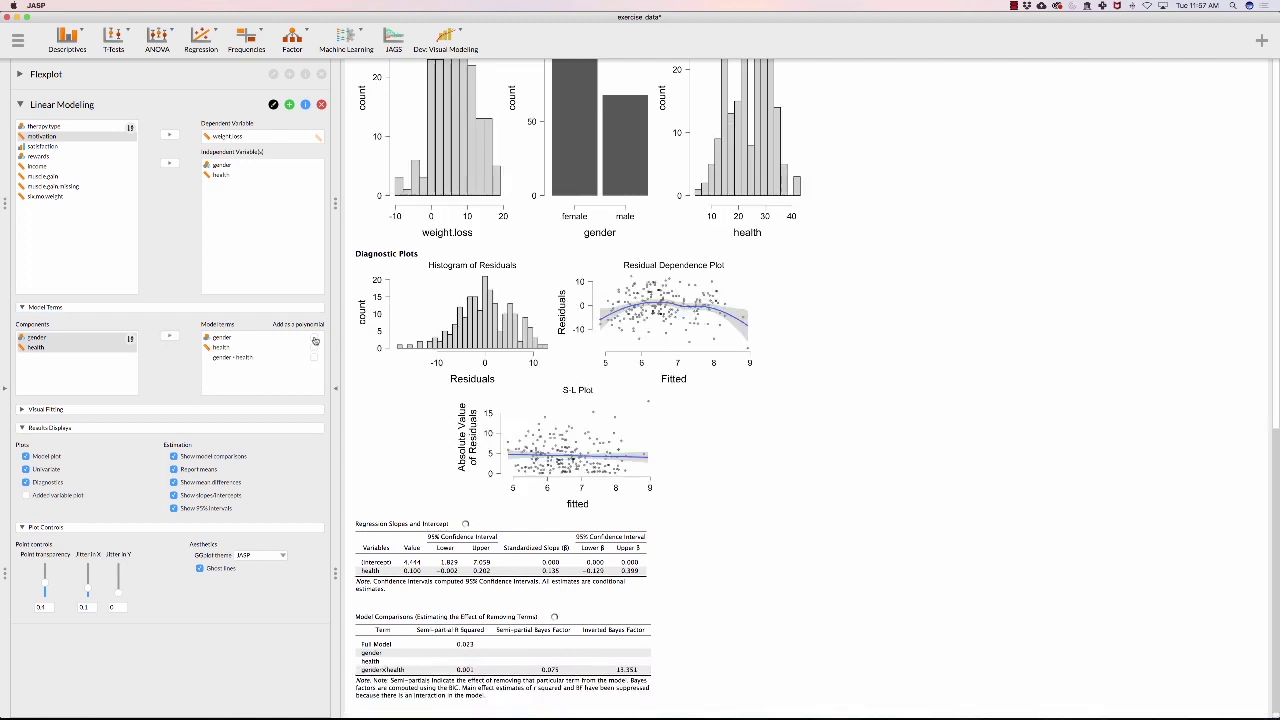
Set the scatterplot's fitted line to Quadratic and add health to the model as a polynomial term
{"action": "left_click", "coordinate": [97, 410]}
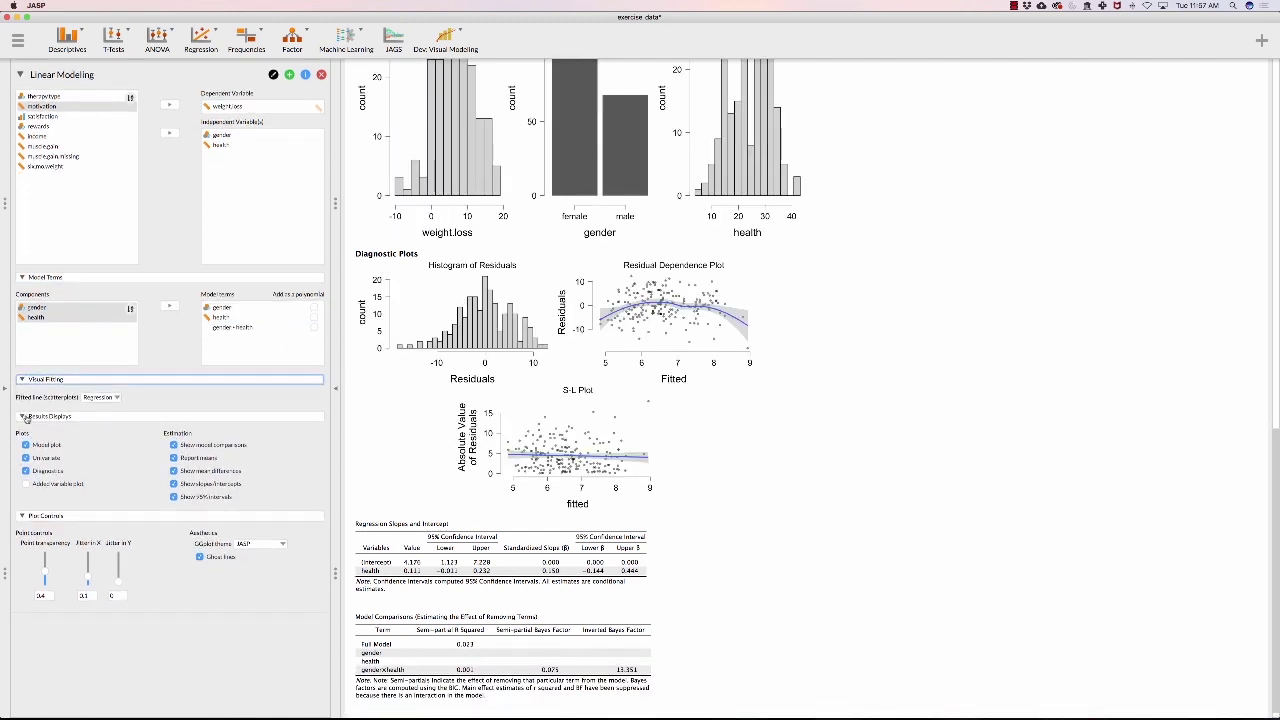
{"action": "left_click", "coordinate": [24, 416]}
{"action": "left_click", "coordinate": [110, 428]}
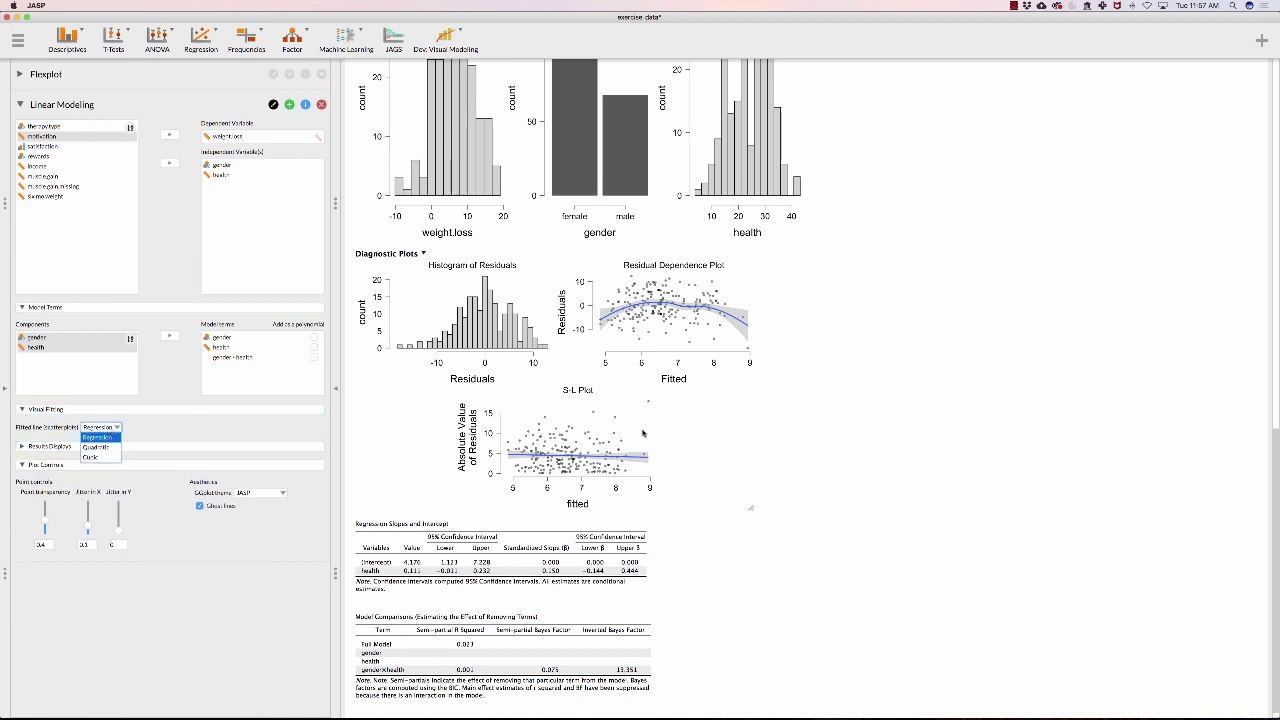
{"action": "scroll", "coordinate": [643, 432], "scroll_direction": "up", "scroll_amount": 10}
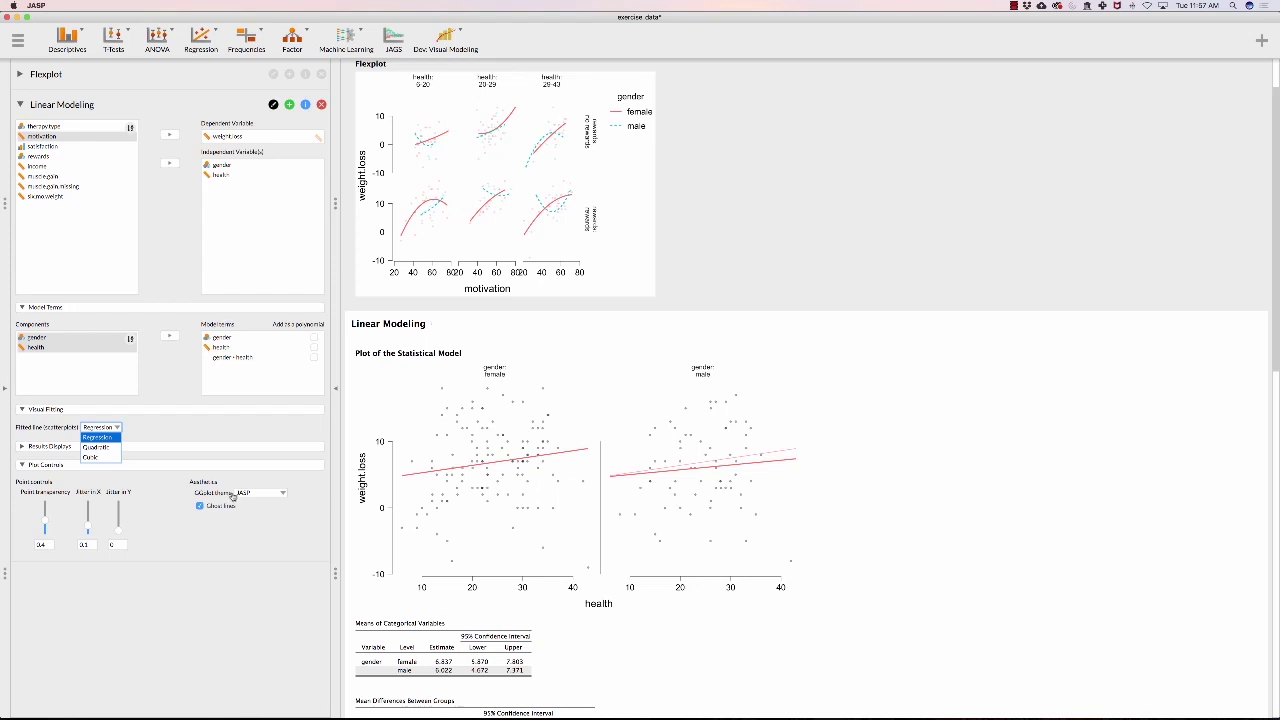
{"action": "left_click", "coordinate": [111, 449]}
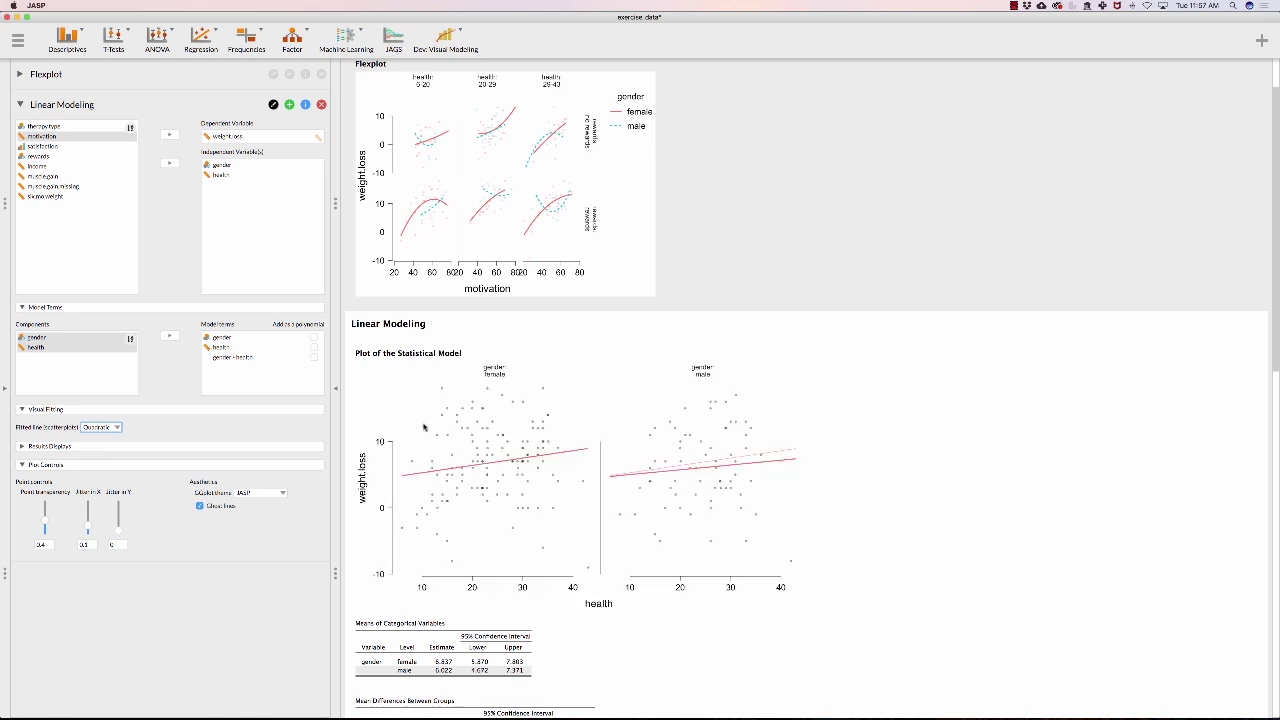
{"action": "left_click", "coordinate": [315, 349]}
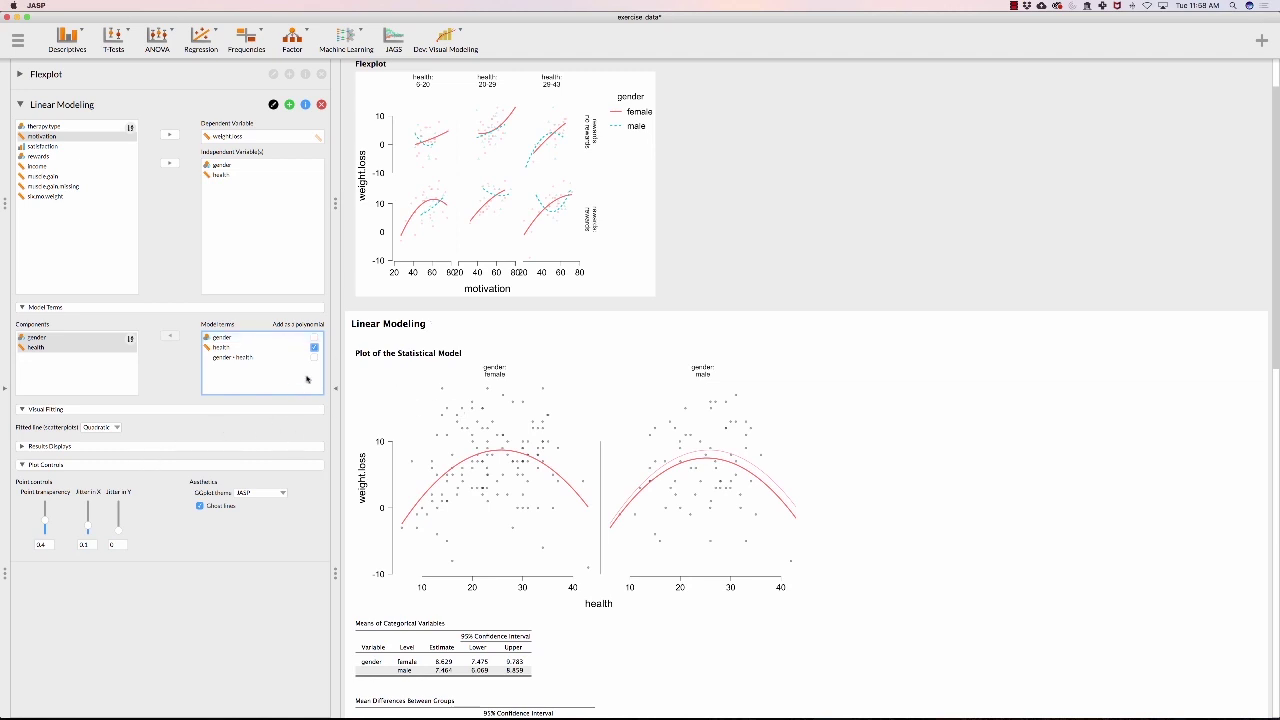
Review the polynomial model's results, and add rewards and income as further independent variables
{"action": "scroll", "coordinate": [507, 520], "scroll_direction": "down", "scroll_amount": 5}
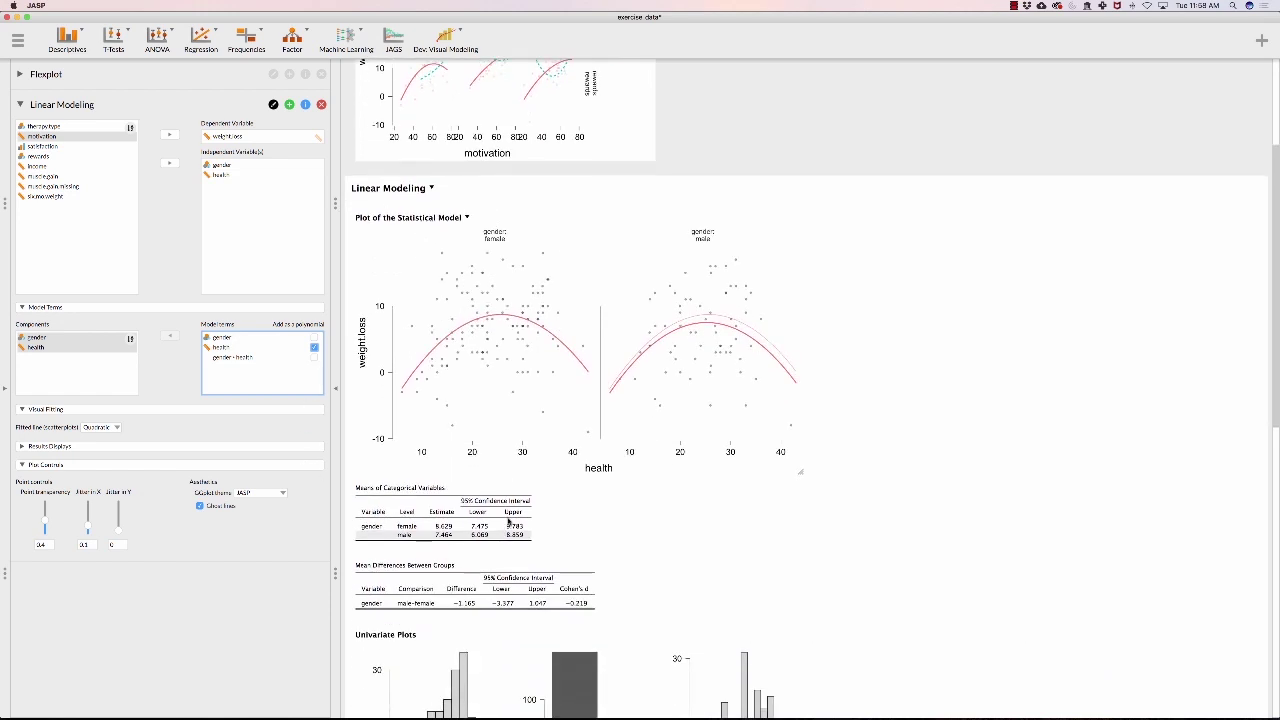
{"action": "scroll", "coordinate": [507, 520], "scroll_direction": "down", "scroll_amount": 1}
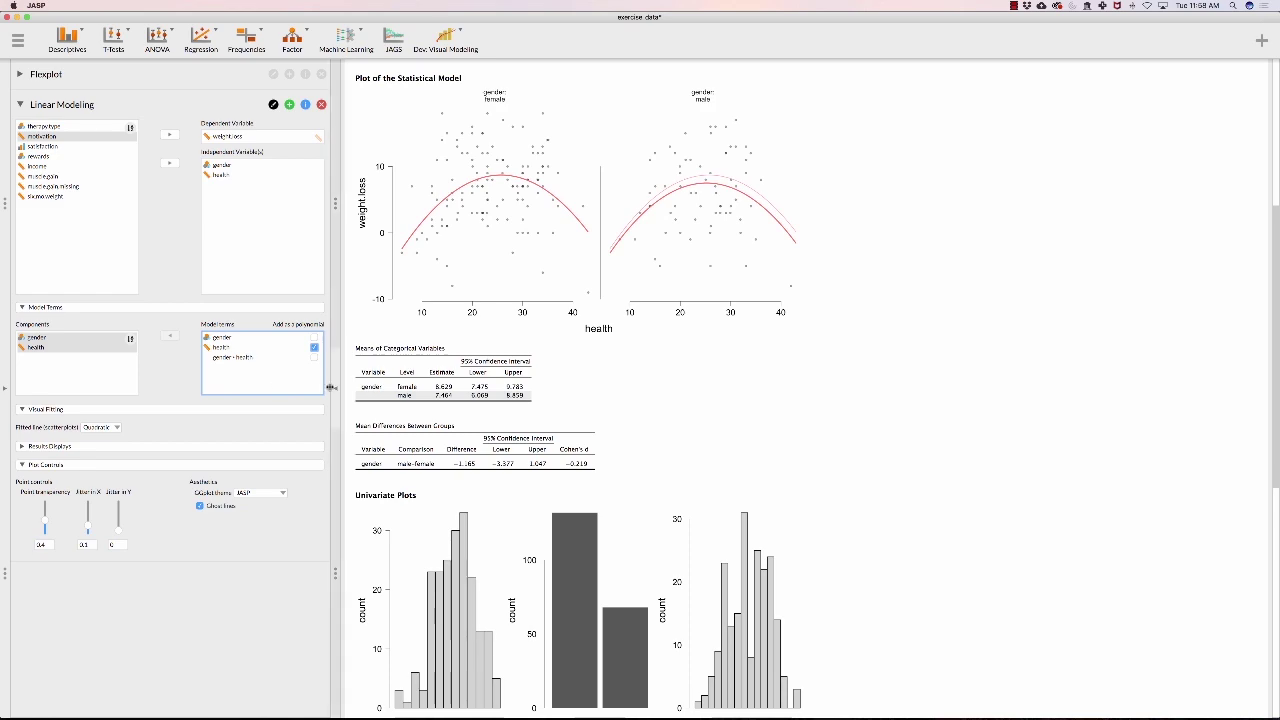
{"action": "scroll", "coordinate": [507, 375], "scroll_direction": "down", "scroll_amount": 1}
{"action": "scroll", "coordinate": [507, 375], "scroll_direction": "down", "scroll_amount": 10}
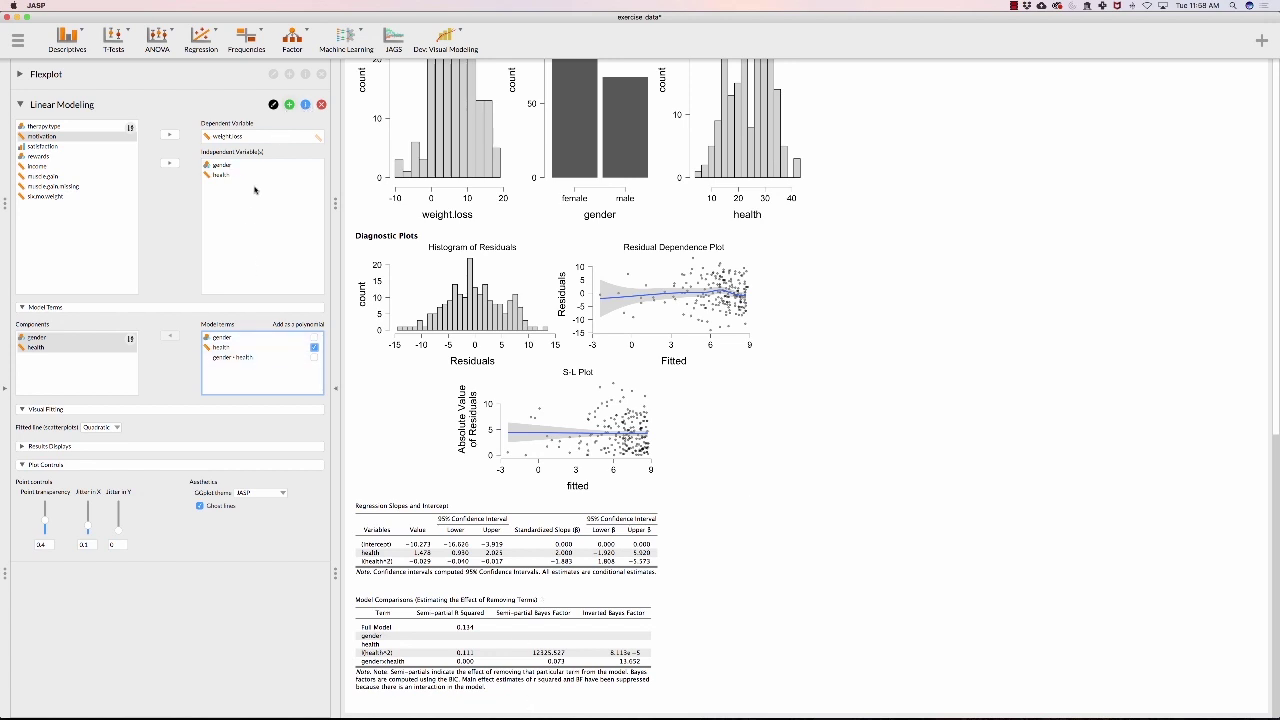
{"action": "left_click", "coordinate": [60, 156]}
{"action": "left_click", "coordinate": [60, 166], "text": "shift"}
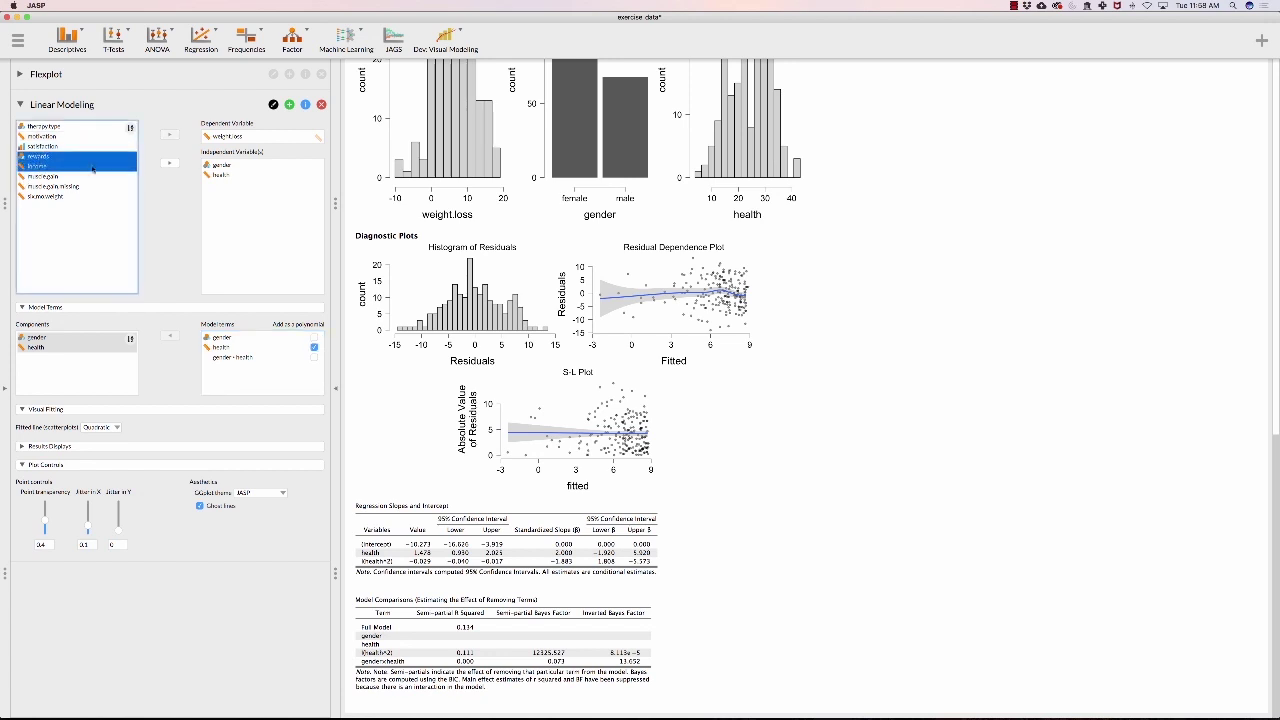
{"action": "left_click", "coordinate": [170, 164]}
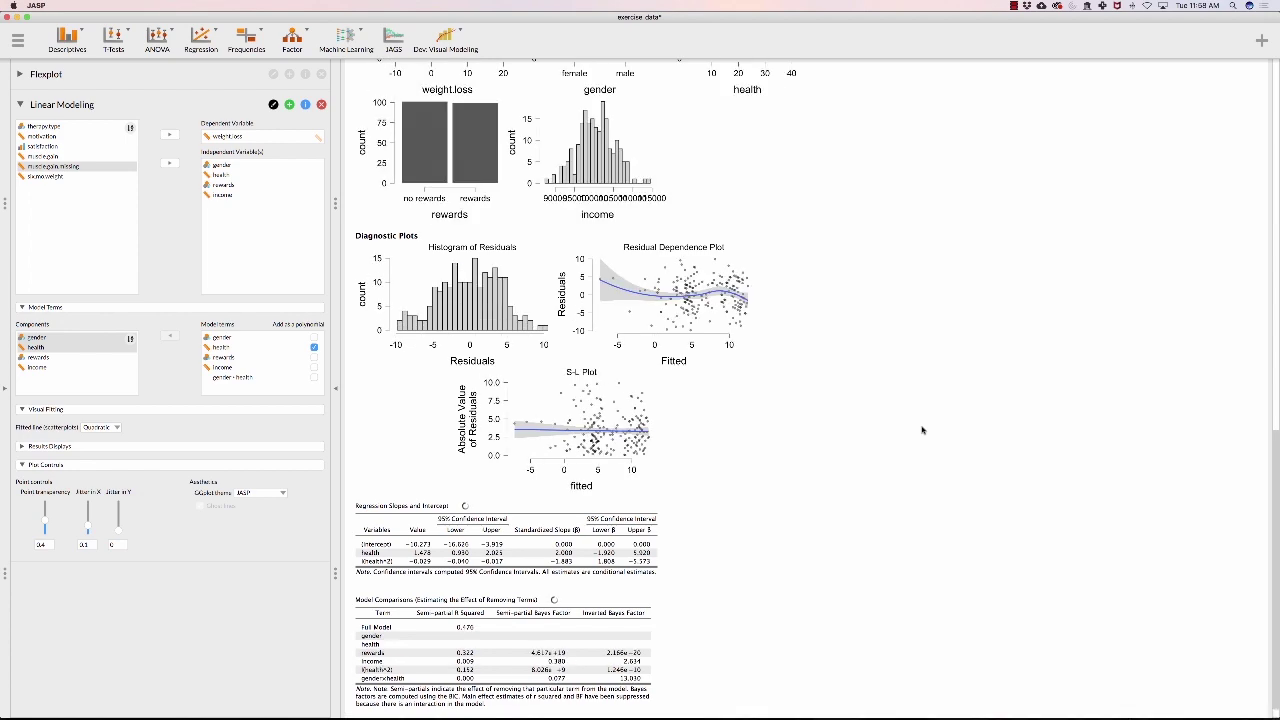
{"action": "scroll", "coordinate": [922, 430], "scroll_direction": "up", "scroll_amount": 5}
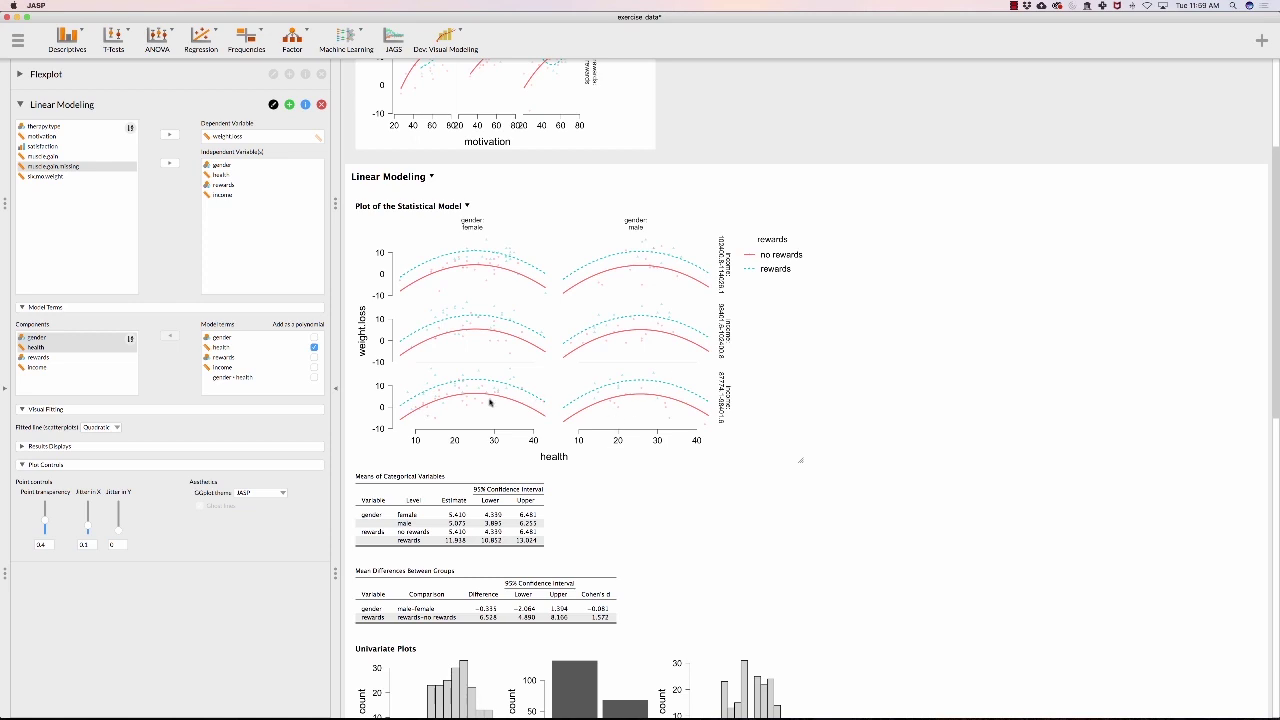
Add the added variable plot to the linear model results and bring it into view
{"action": "left_click", "coordinate": [66, 448]}
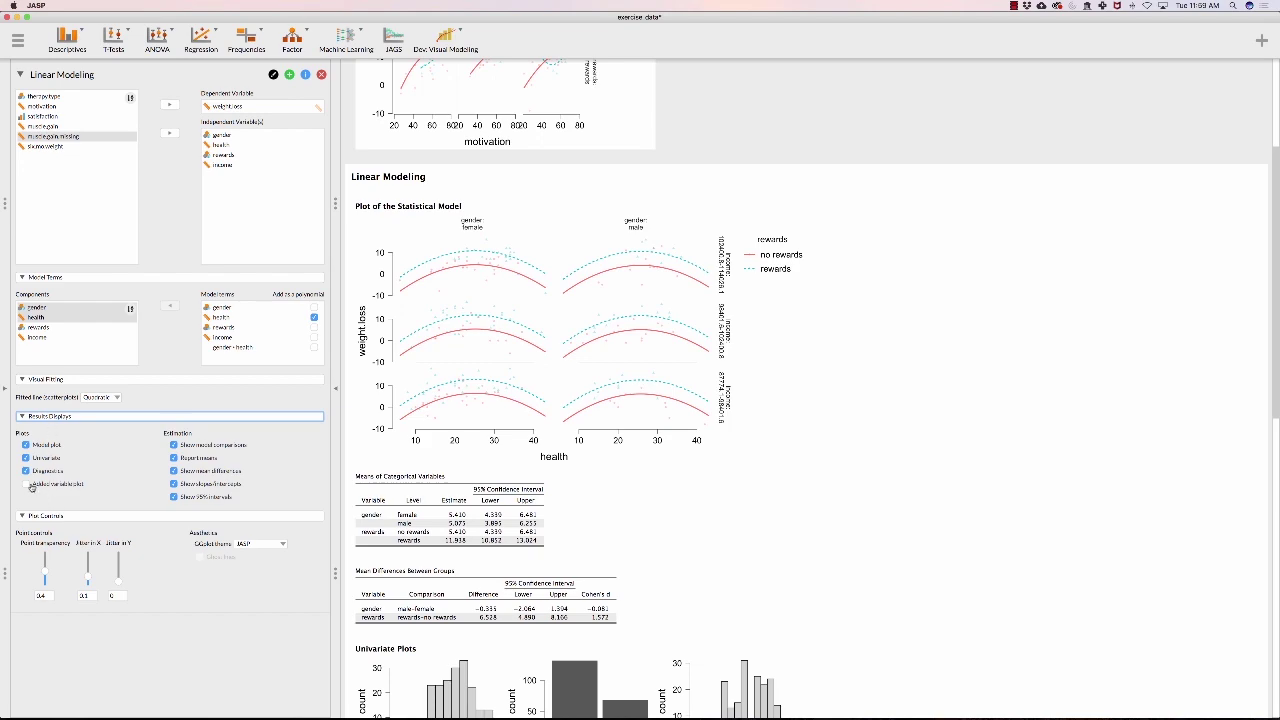
{"action": "left_click", "coordinate": [26, 484]}
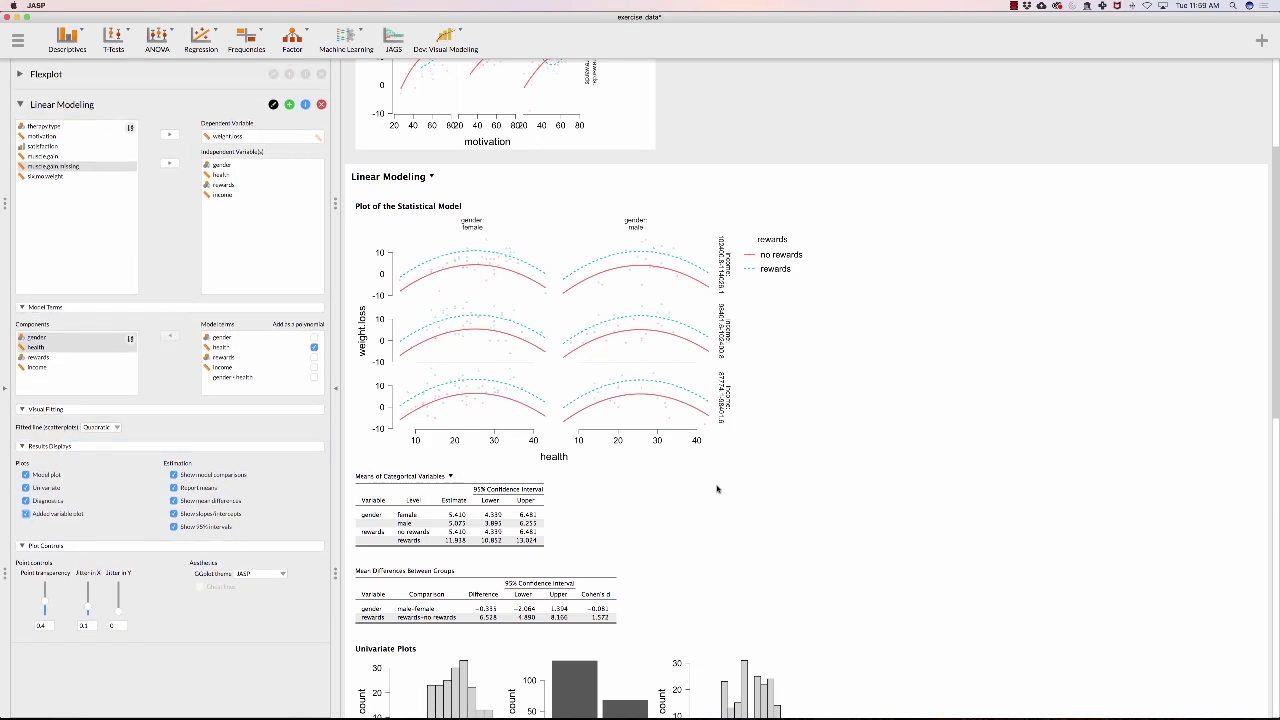
{"action": "scroll", "coordinate": [717, 489], "scroll_direction": "down", "scroll_amount": 10}
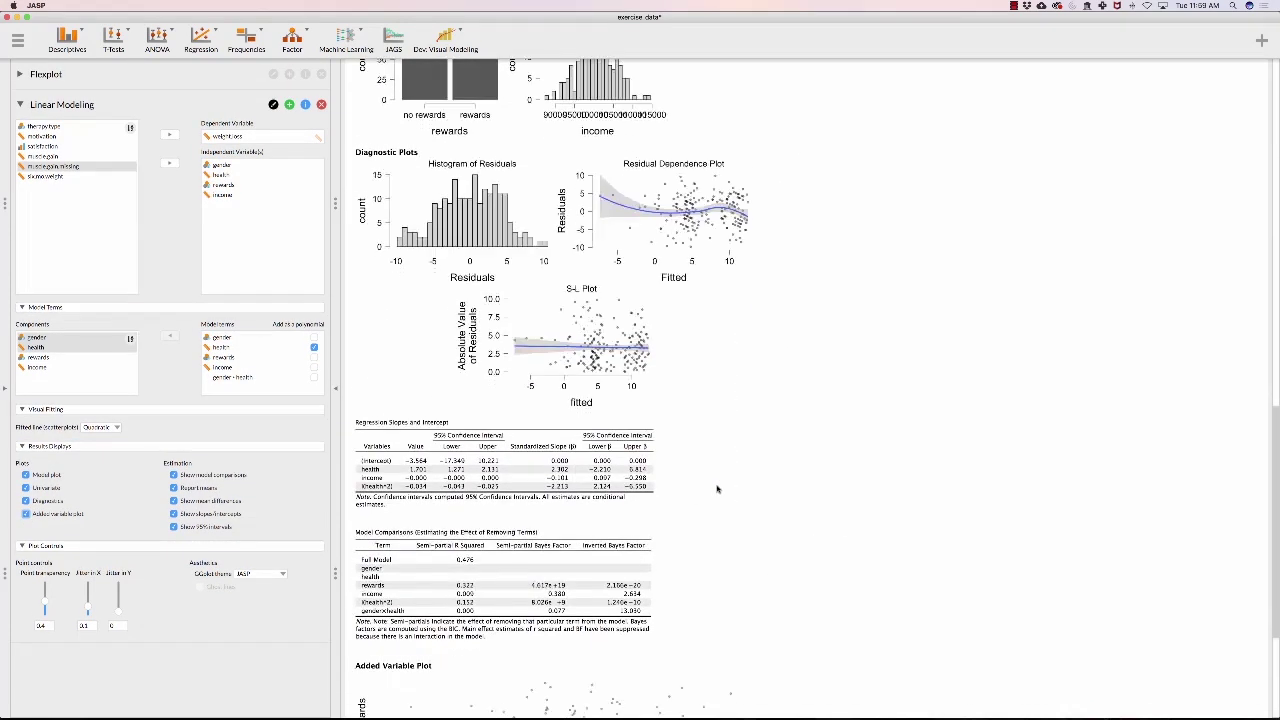
{"action": "scroll", "coordinate": [717, 489], "scroll_direction": "down", "scroll_amount": 5}
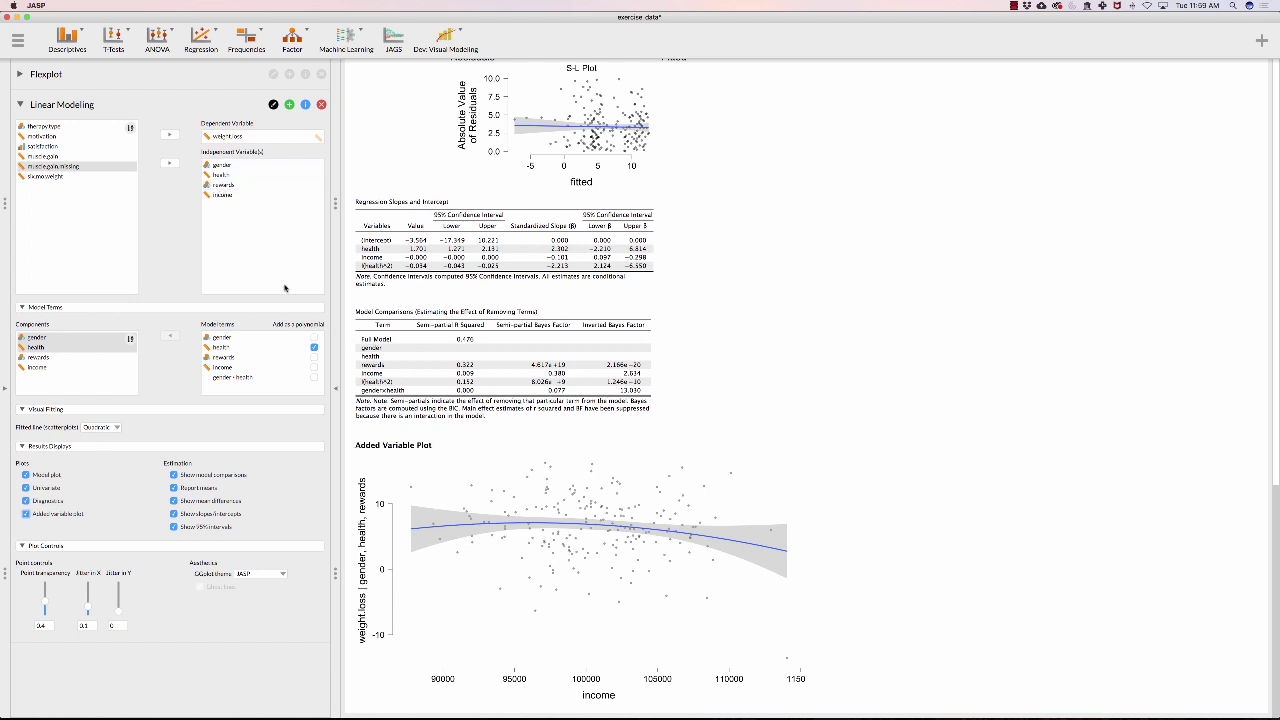
Open the recent data file math_small.csv and enlarge its window to fill the screen
{"action": "key", "text": "super+Tab"}
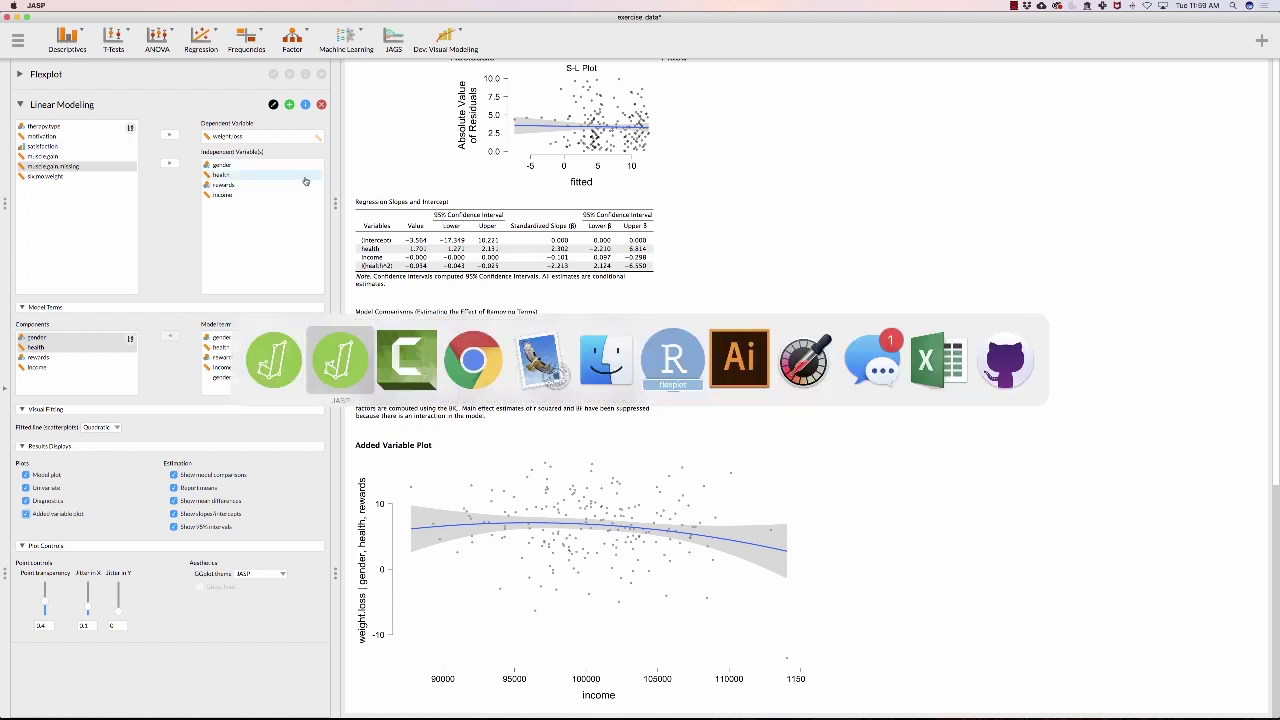
{"action": "left_click", "coordinate": [18, 40]}
{"action": "left_click", "coordinate": [125, 74]}
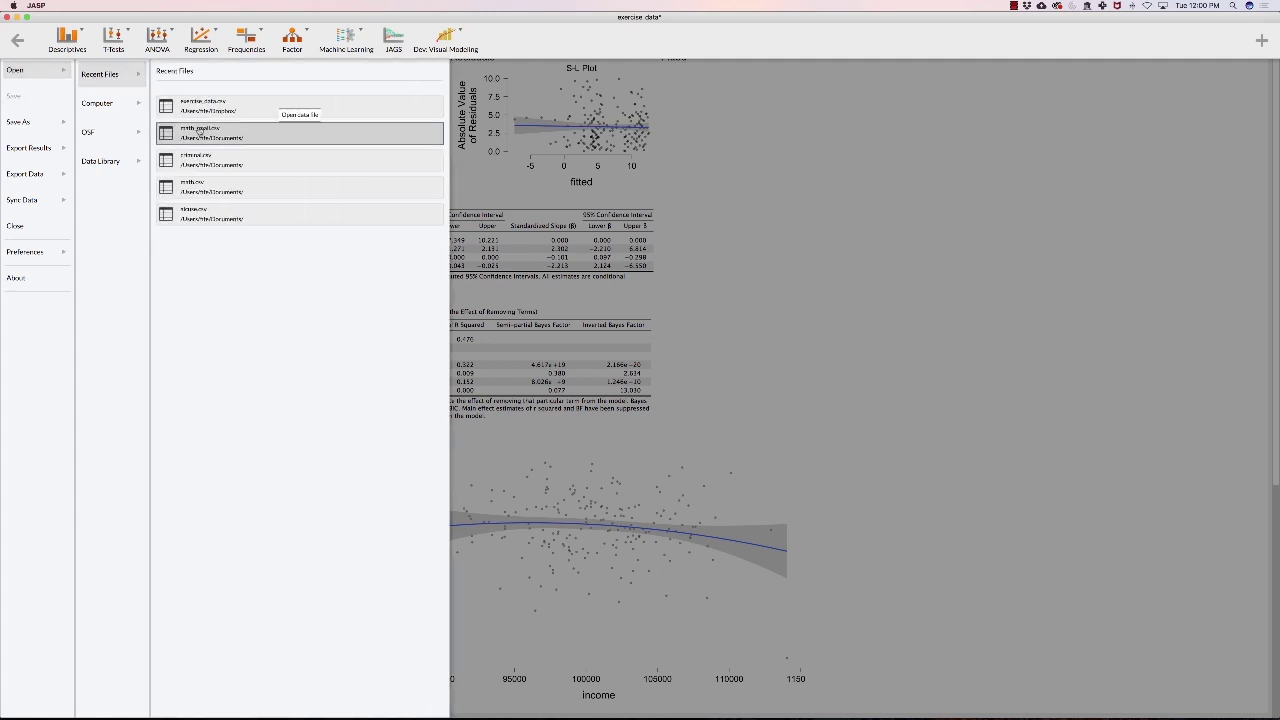
{"action": "left_click", "coordinate": [370, 141]}
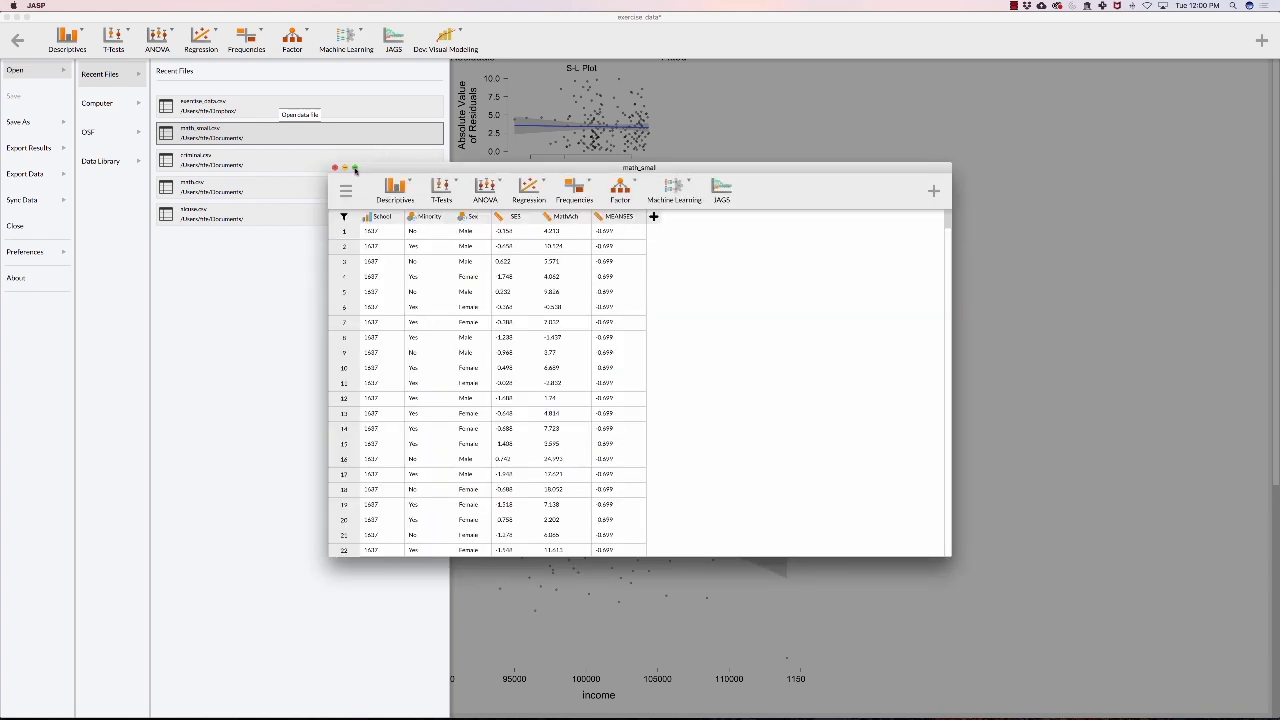
{"action": "left_click", "coordinate": [355, 169]}
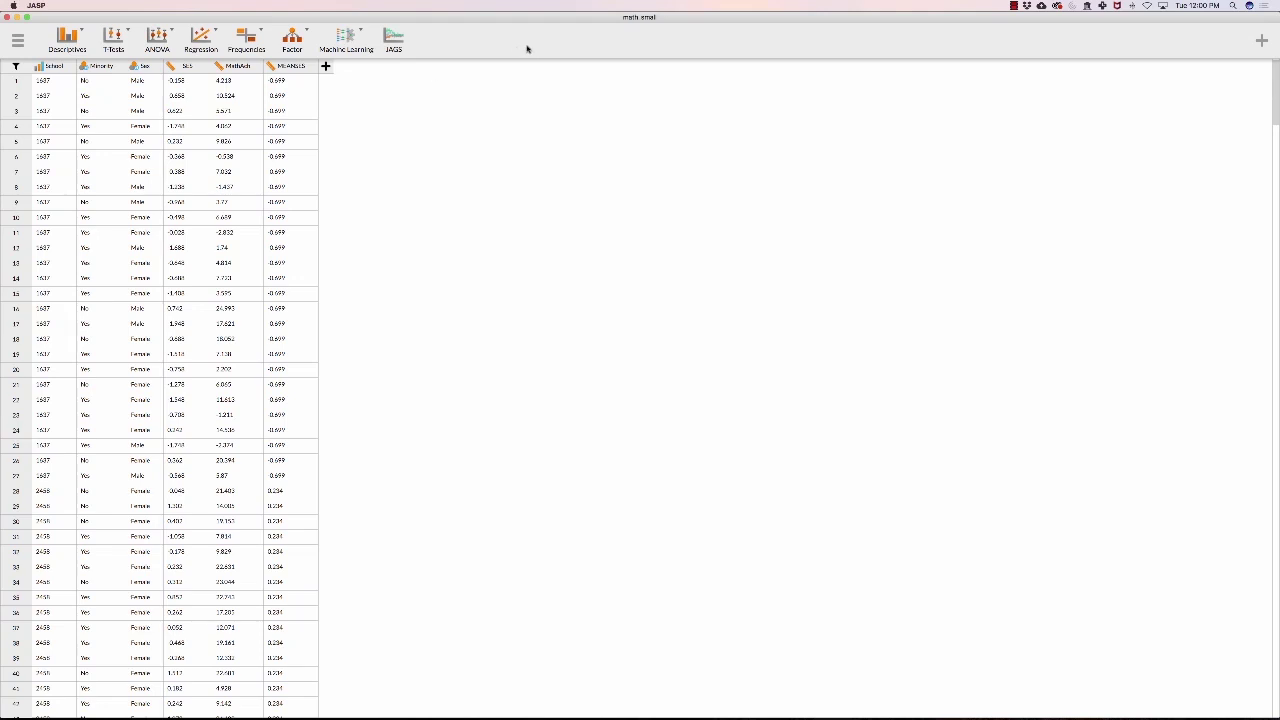
Install the selected developer module, Visual Modeling, for the math_small data
{"action": "left_click", "coordinate": [1260, 41]}
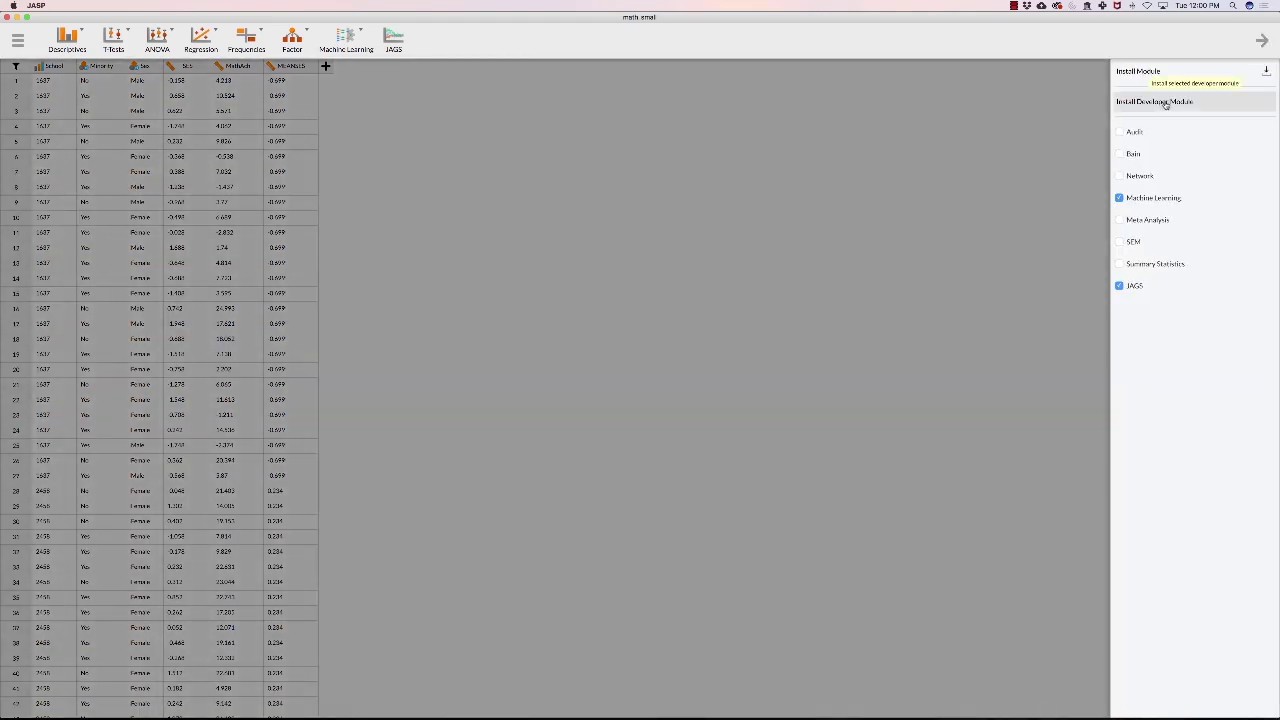
{"action": "left_click", "coordinate": [1165, 103]}
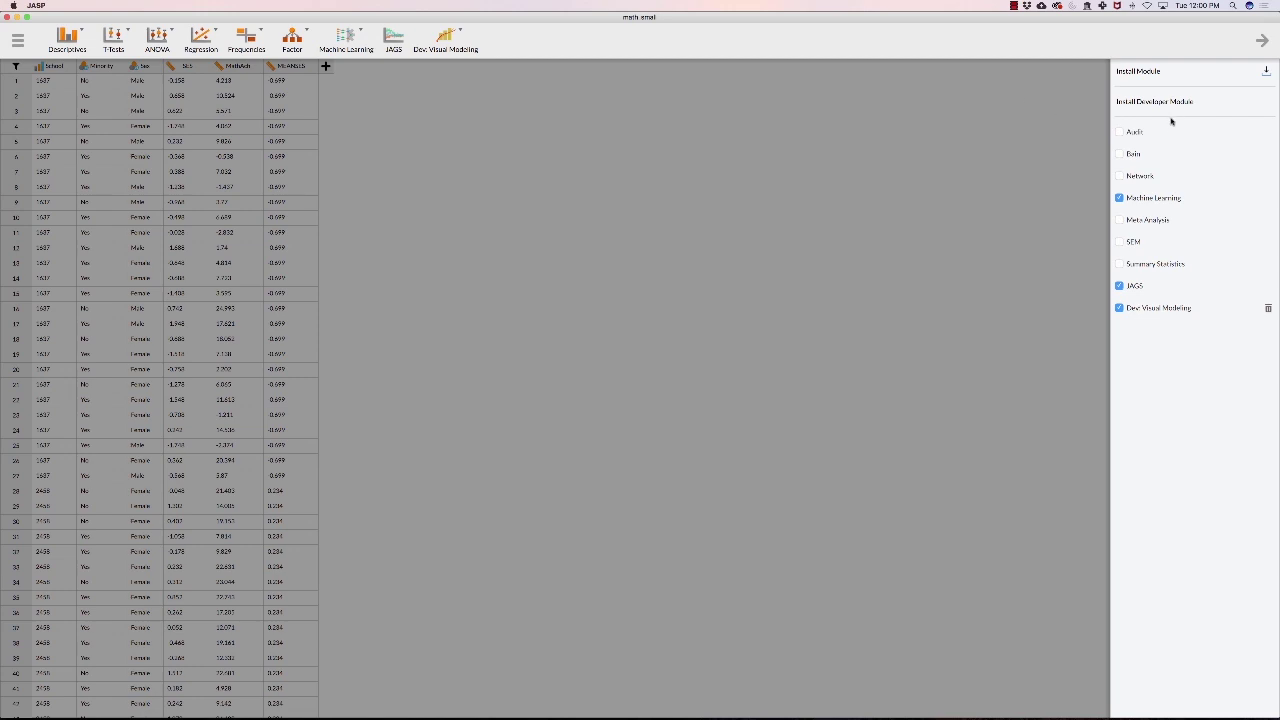
Start a Mixed Modeling analysis from the Visual Modeling module with MathAch as the dependent variable
{"action": "left_click", "coordinate": [458, 34]}
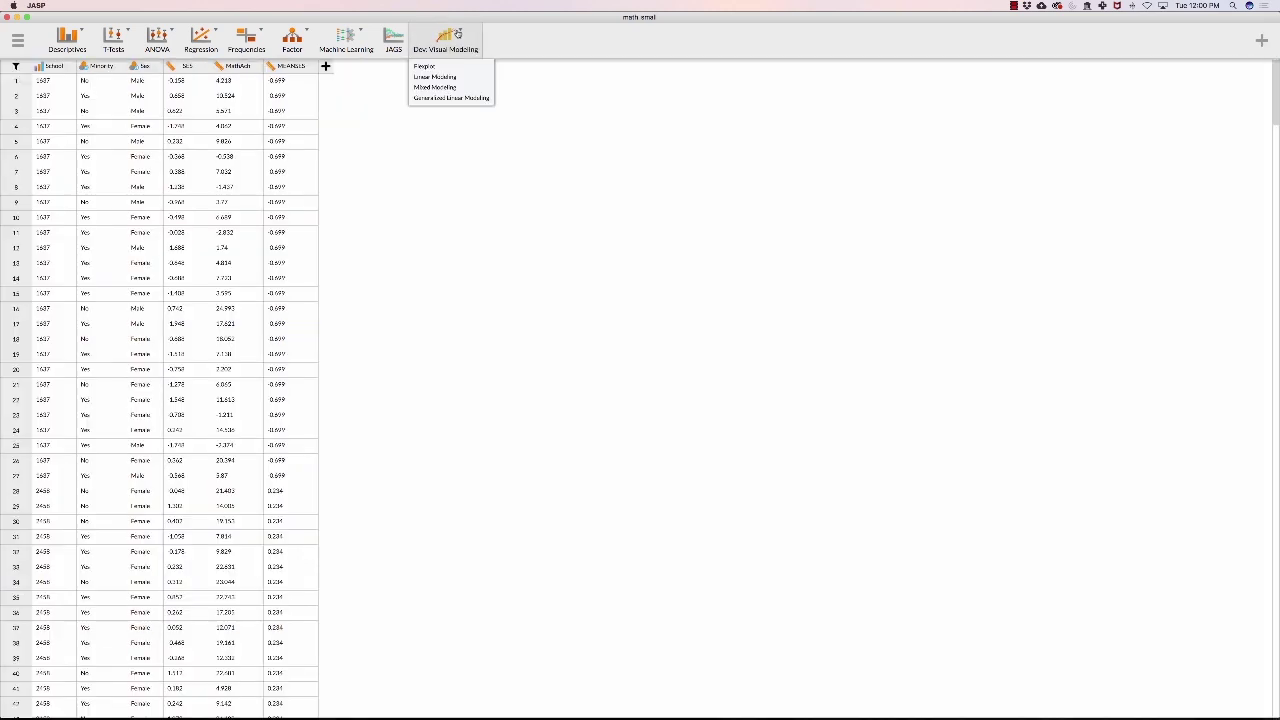
{"action": "left_click", "coordinate": [436, 88]}
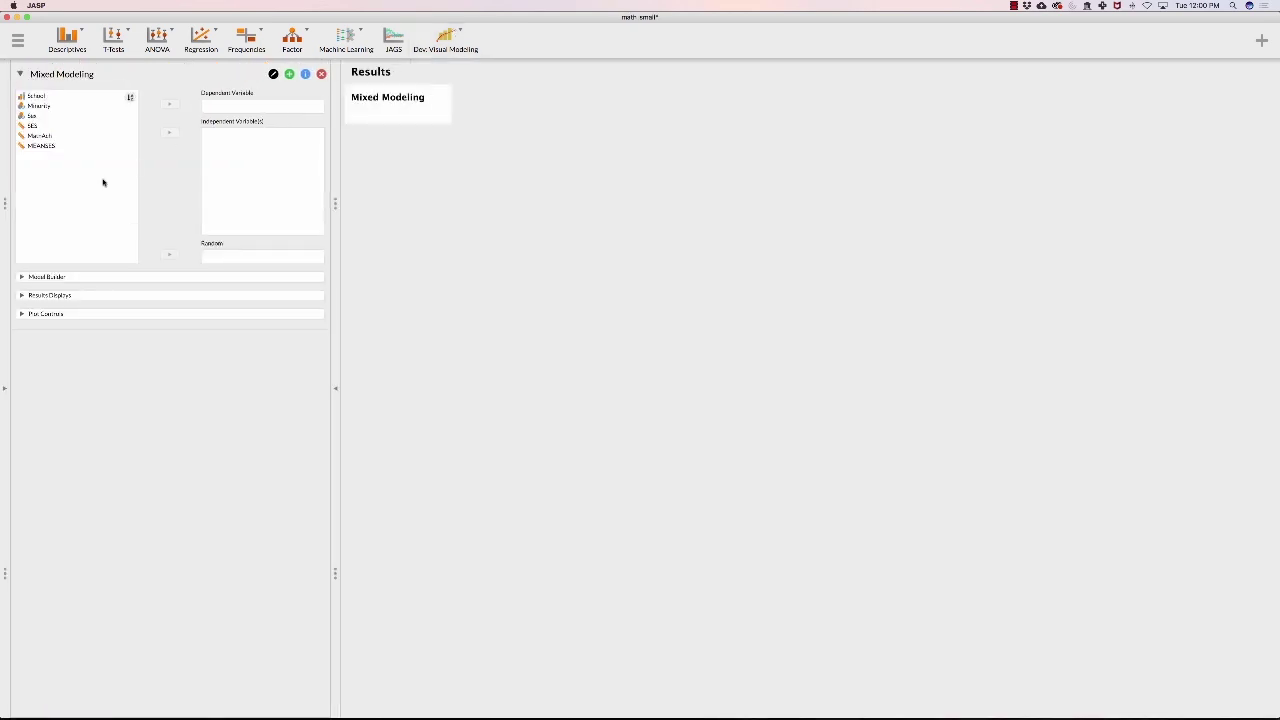
{"action": "left_click", "coordinate": [44, 138]}
{"action": "left_click", "coordinate": [170, 104]}
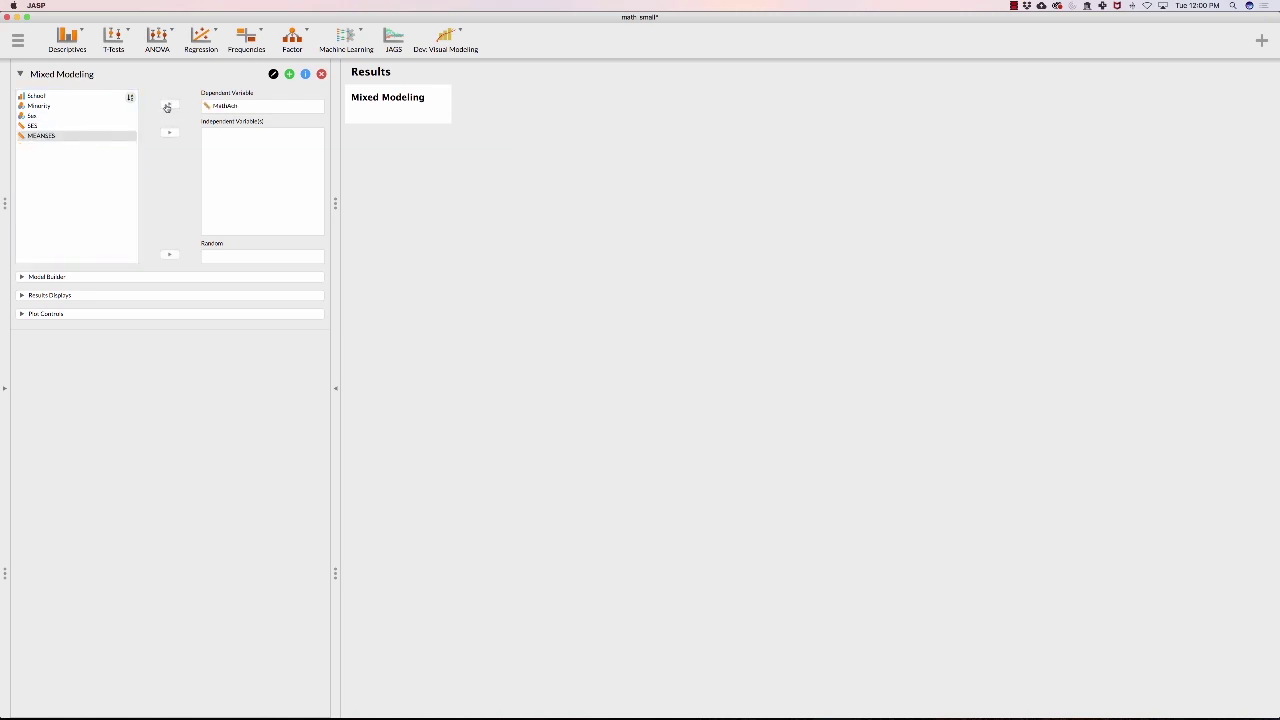
Add SES and Sex as independent variables and School as the random variable of the mixed model
{"action": "left_click", "coordinate": [38, 126]}
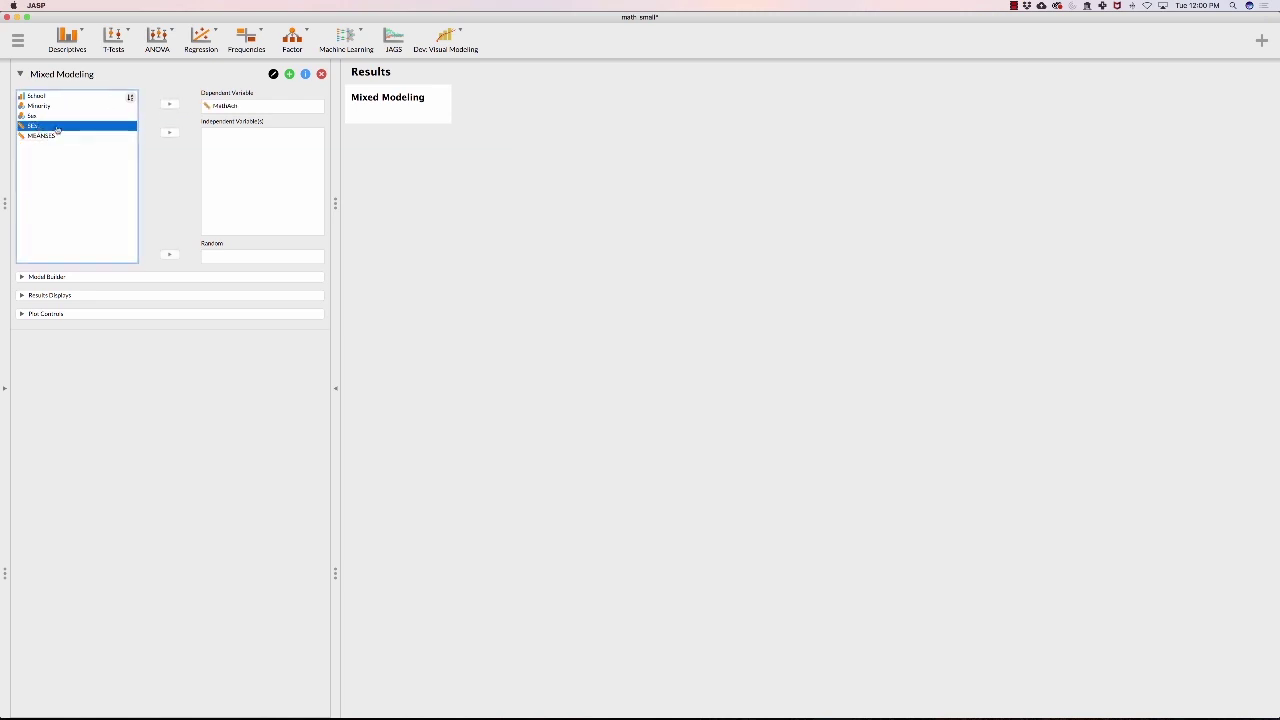
{"action": "left_click", "coordinate": [170, 132]}
{"action": "left_click", "coordinate": [42, 116]}
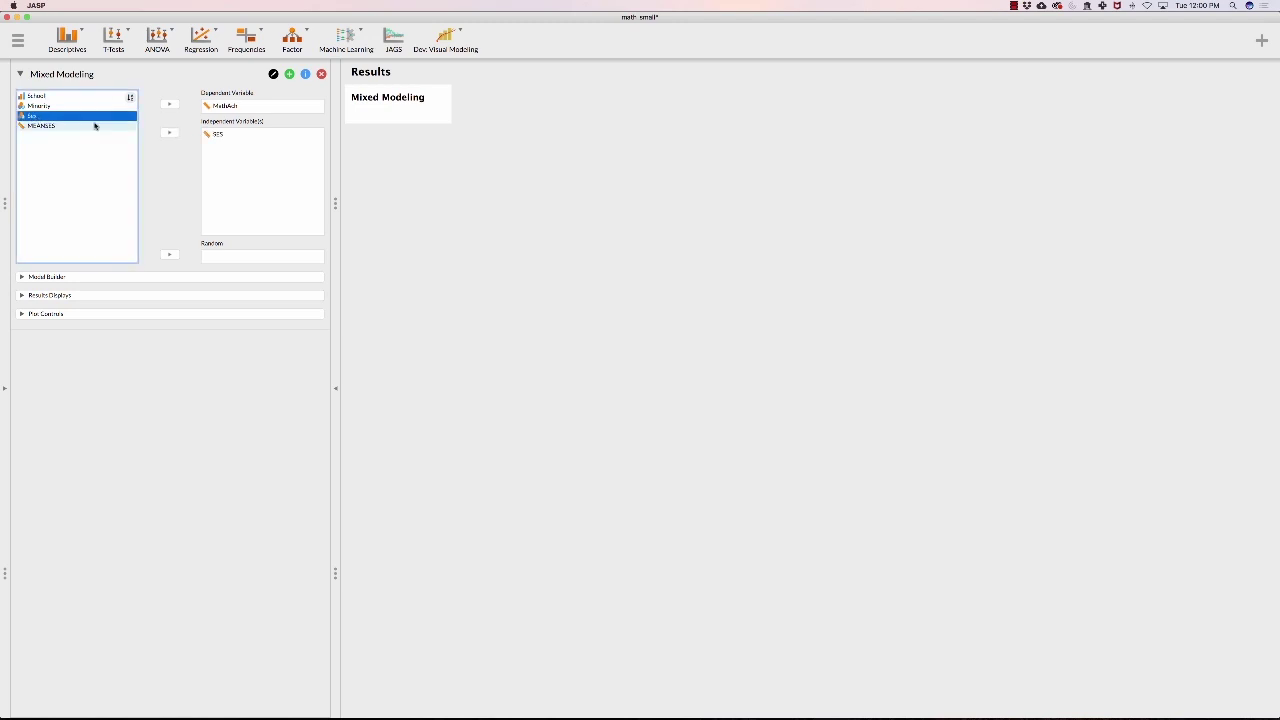
{"action": "left_click", "coordinate": [171, 134]}
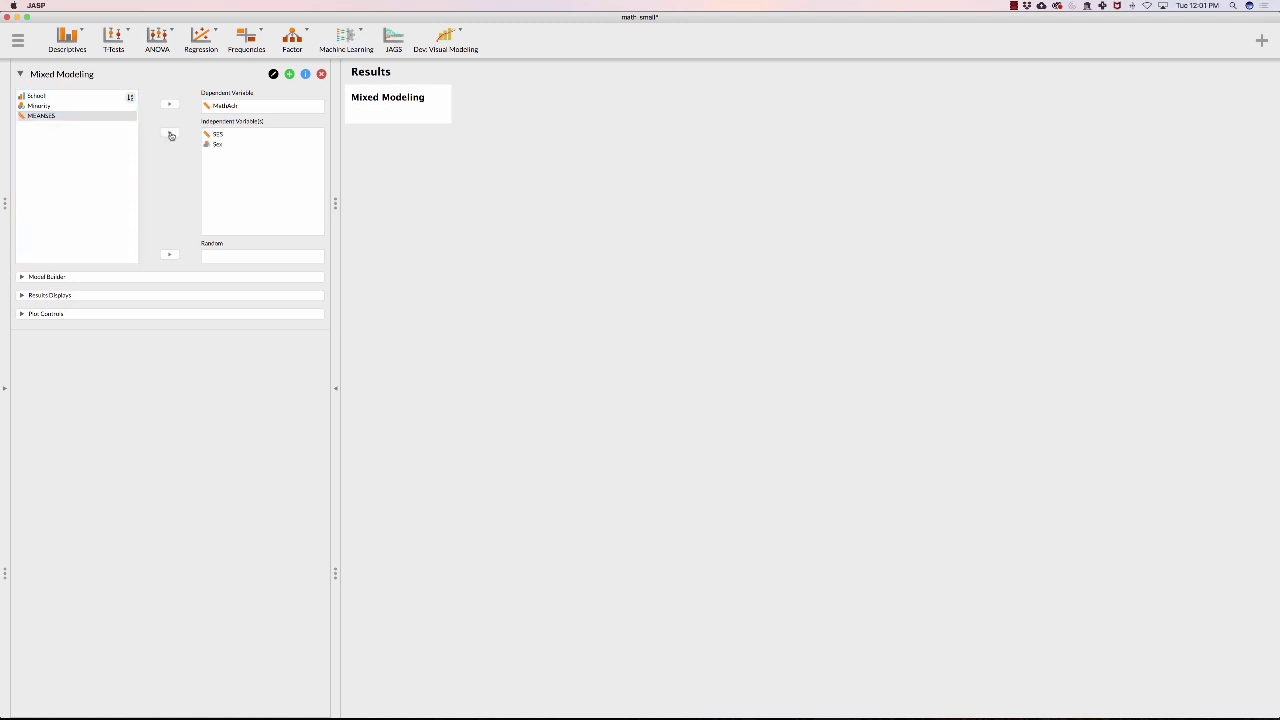
{"action": "left_click", "coordinate": [45, 96]}
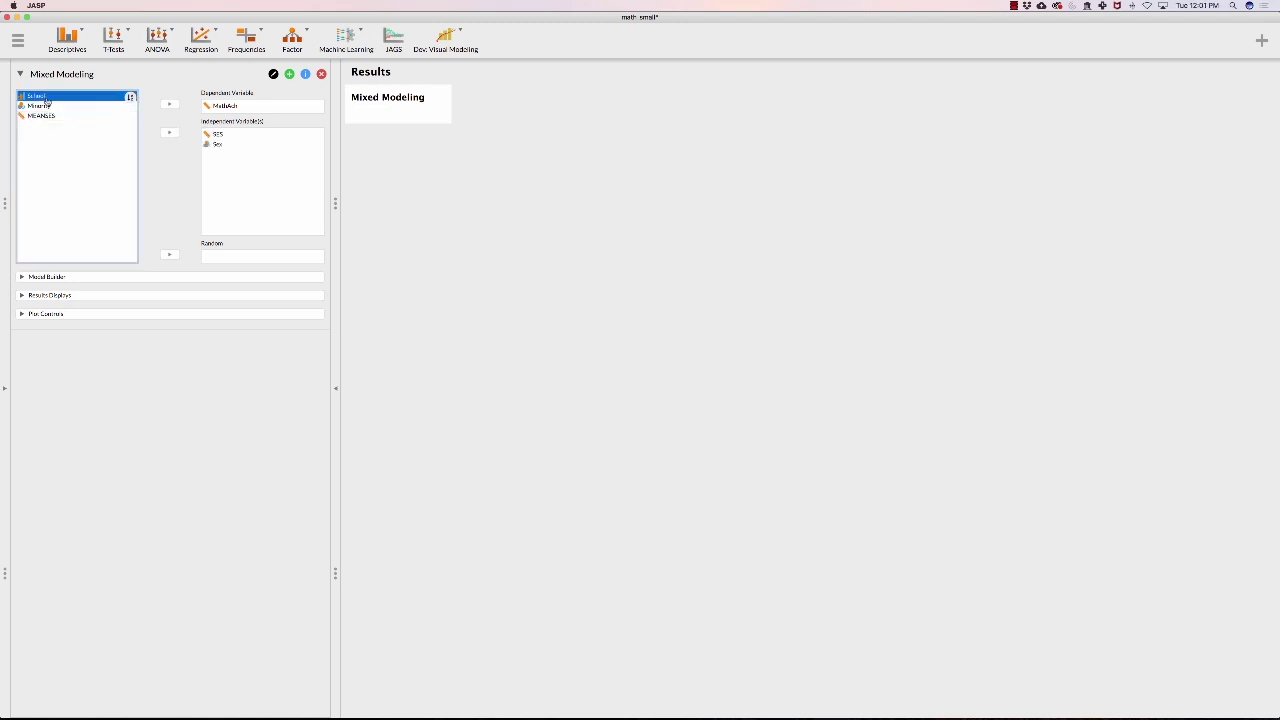
{"action": "left_click", "coordinate": [170, 256]}
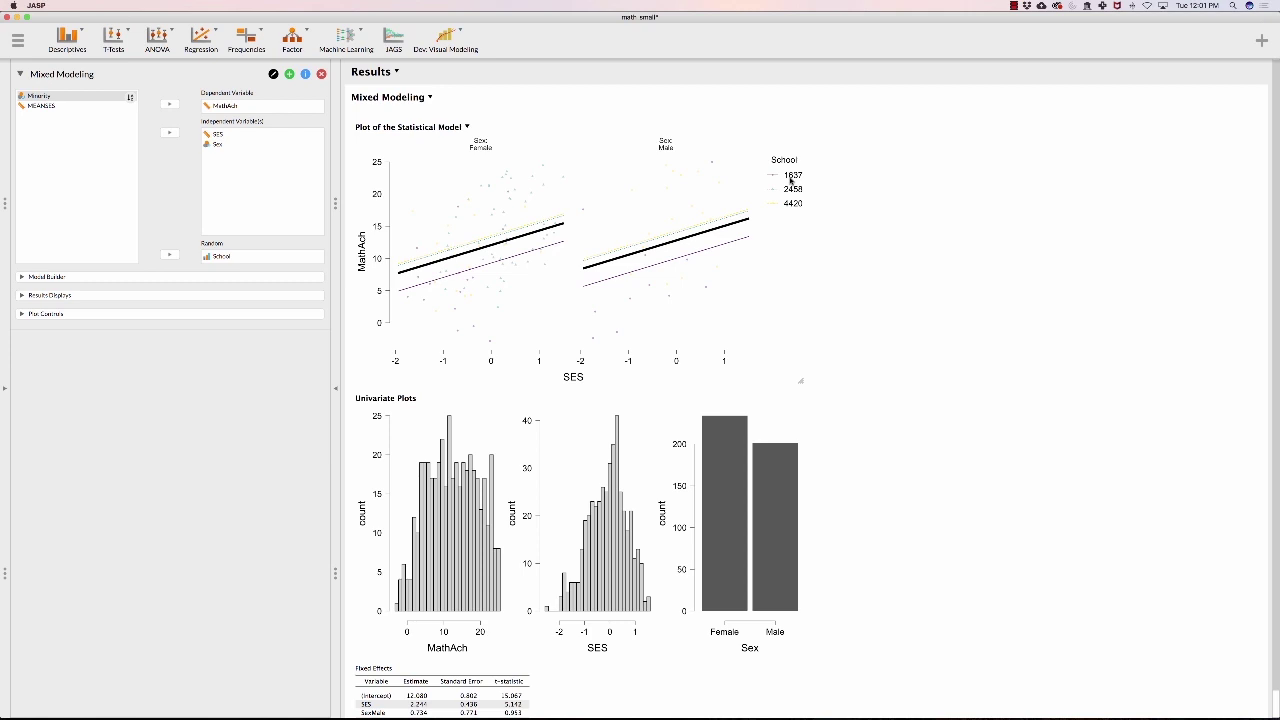
Set the number of plotted clusters to 6 and add Minority as an independent variable
{"action": "left_click", "coordinate": [32, 314]}
{"action": "left_click", "coordinate": [251, 354]}
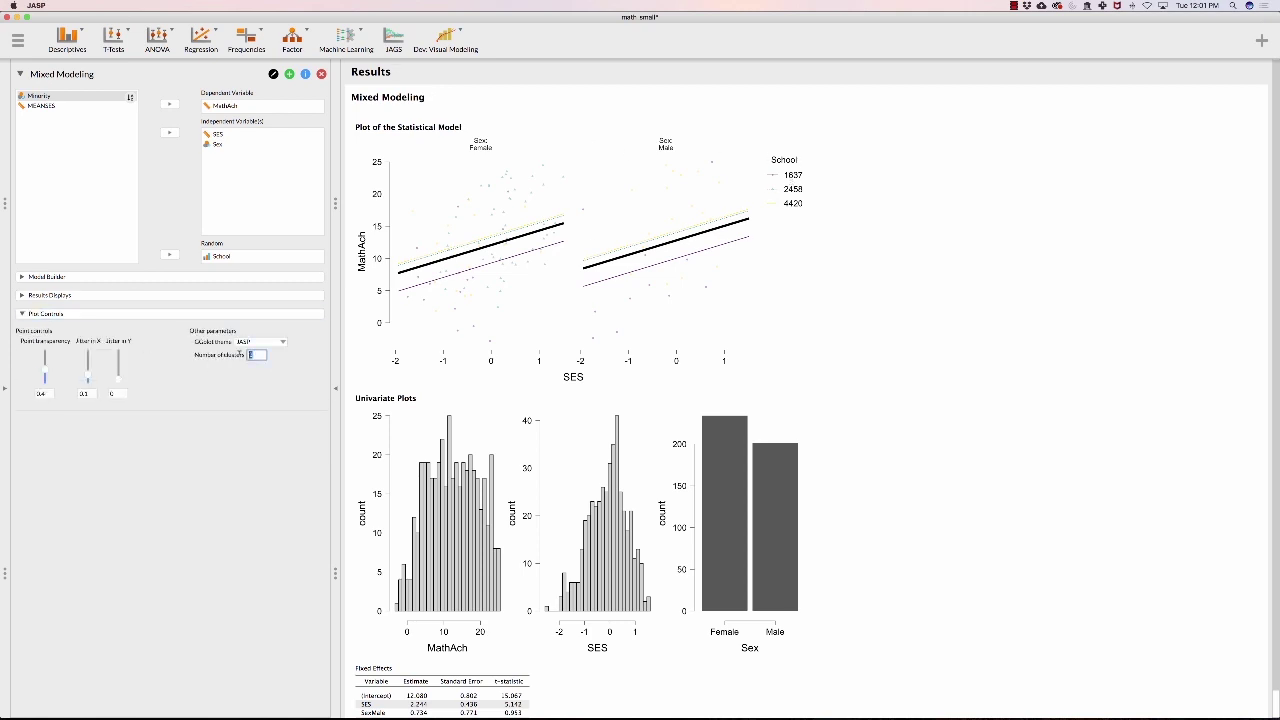
{"action": "type", "text": "4"}
{"action": "key", "text": "Tab"}
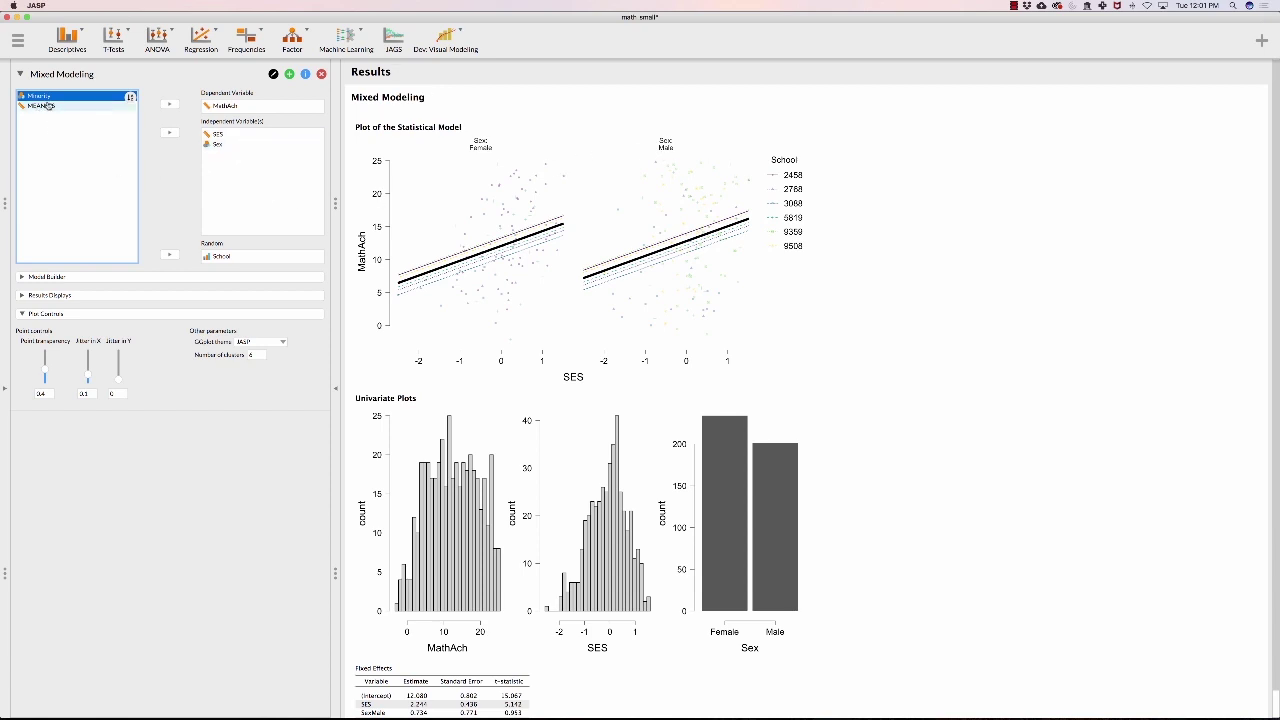
{"action": "left_click", "coordinate": [167, 133]}
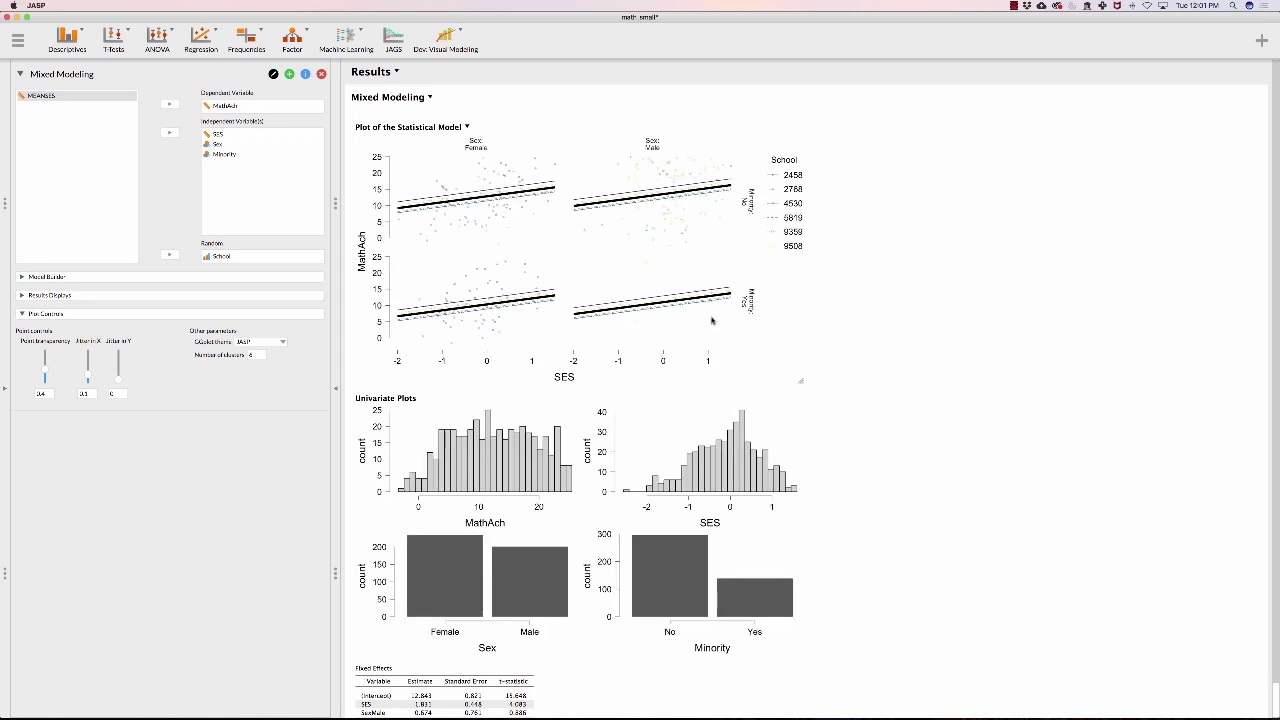
Report the random effects in the mixed model results and add SES as a random effect
{"action": "left_click", "coordinate": [46, 279]}
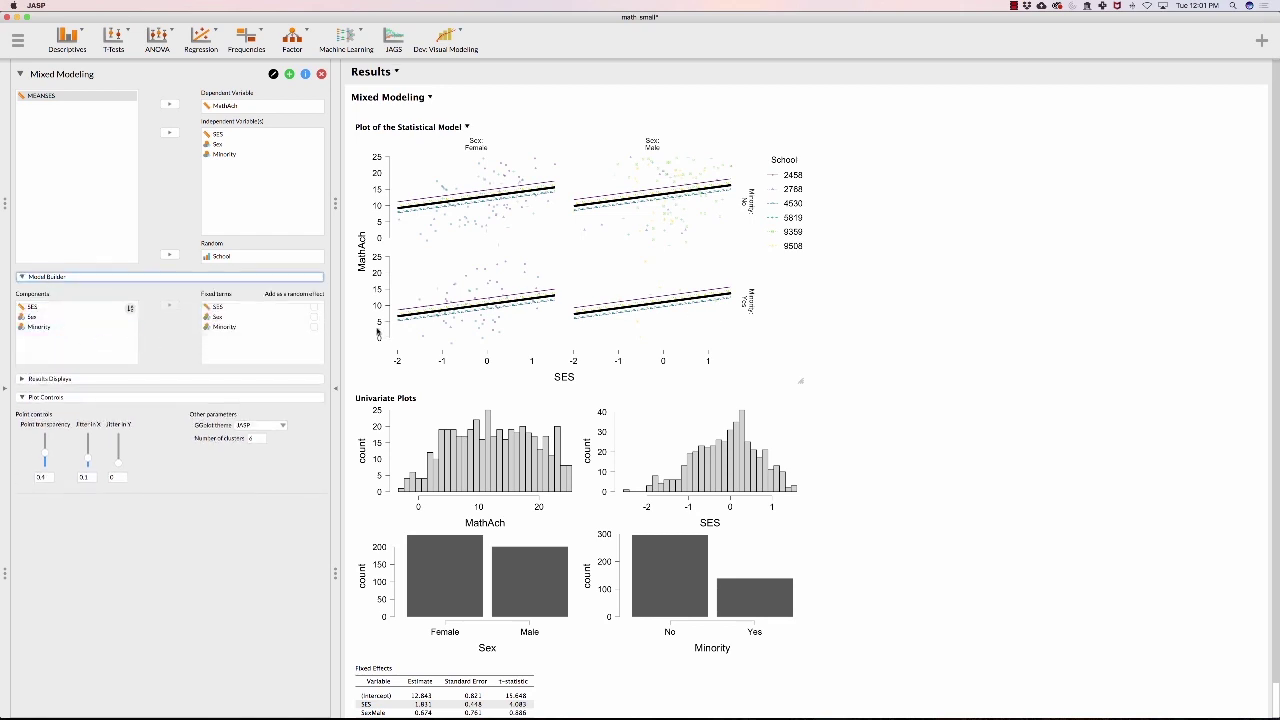
{"action": "scroll", "coordinate": [549, 470], "scroll_direction": "down", "scroll_amount": 2}
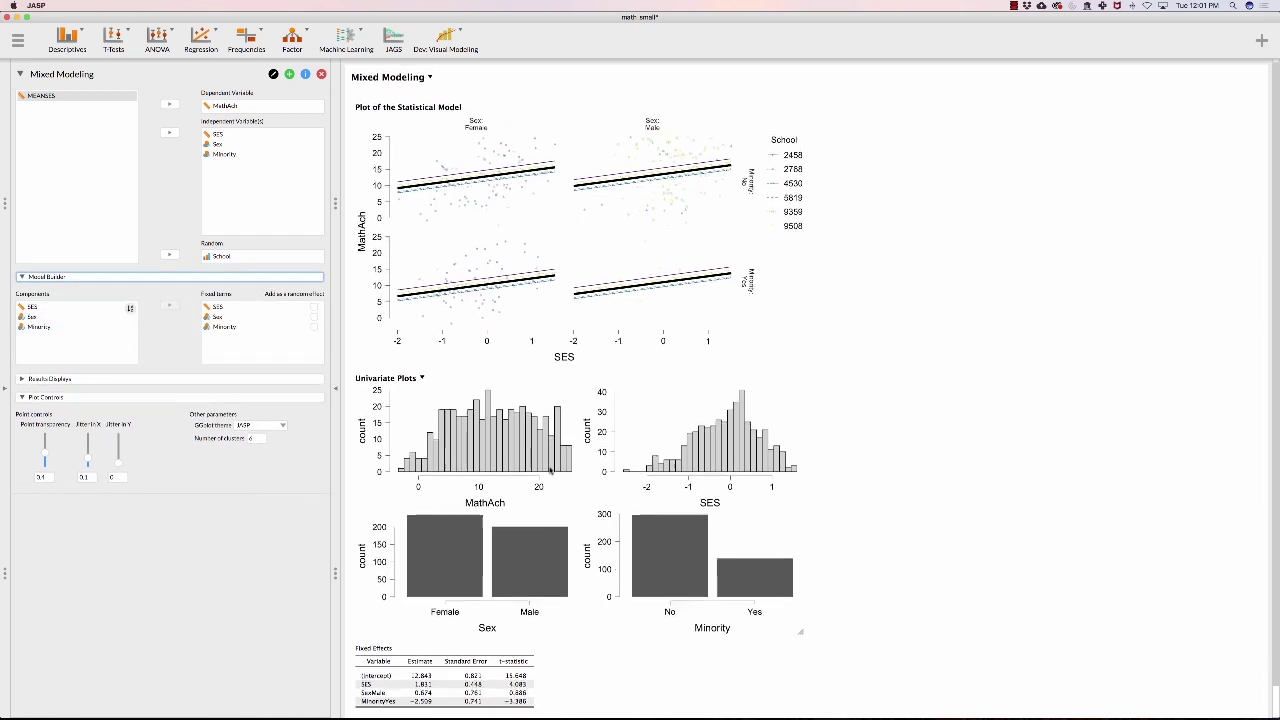
{"action": "left_click", "coordinate": [47, 380]}
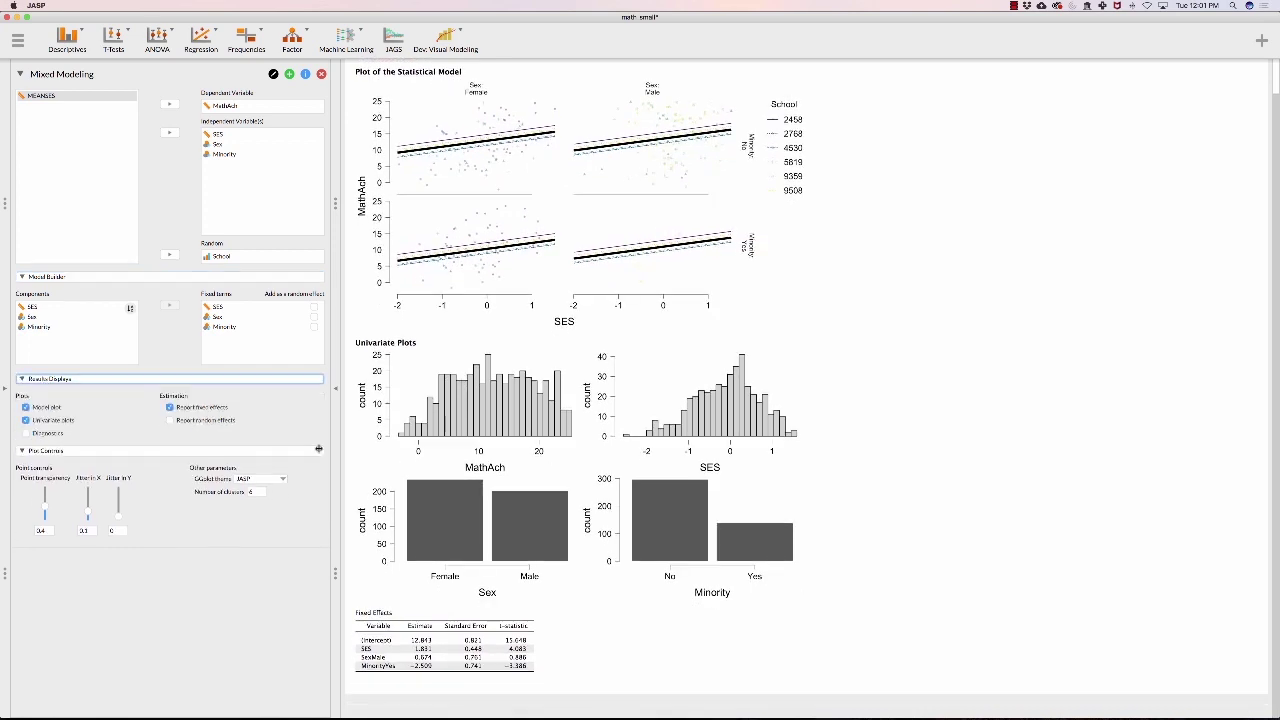
{"action": "left_click", "coordinate": [175, 421]}
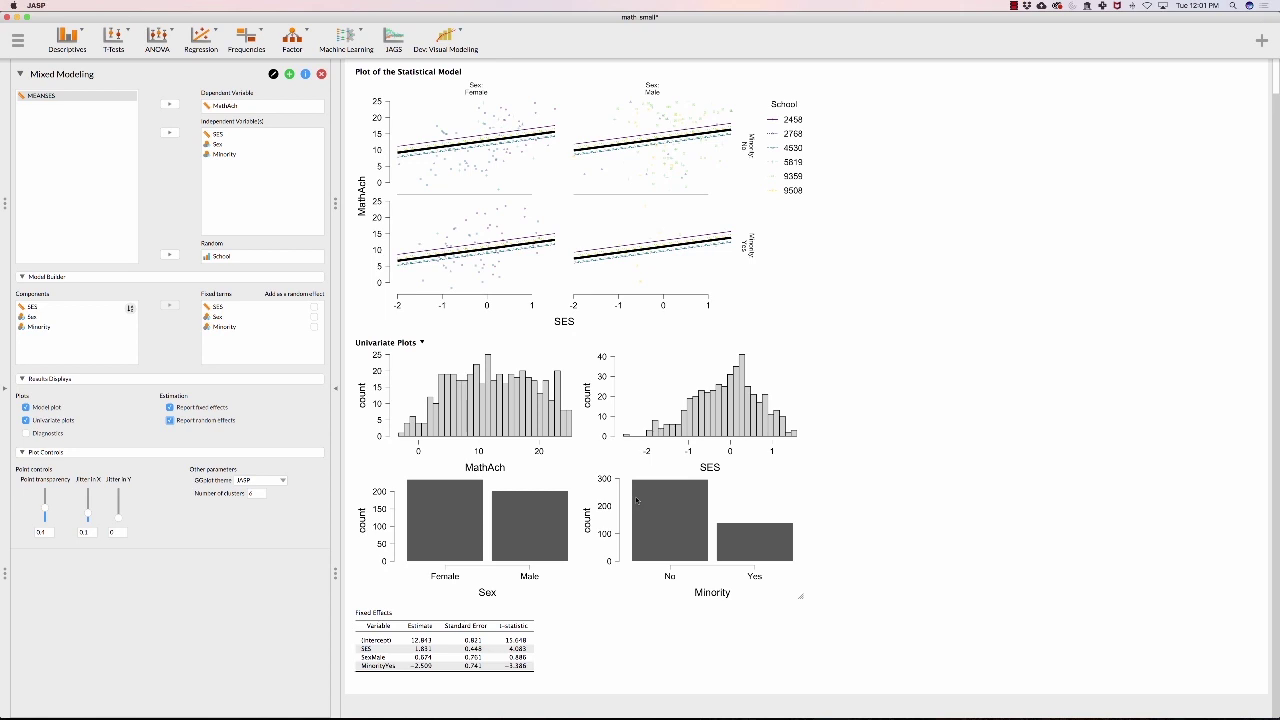
{"action": "scroll", "coordinate": [636, 500], "scroll_direction": "down", "scroll_amount": 2}
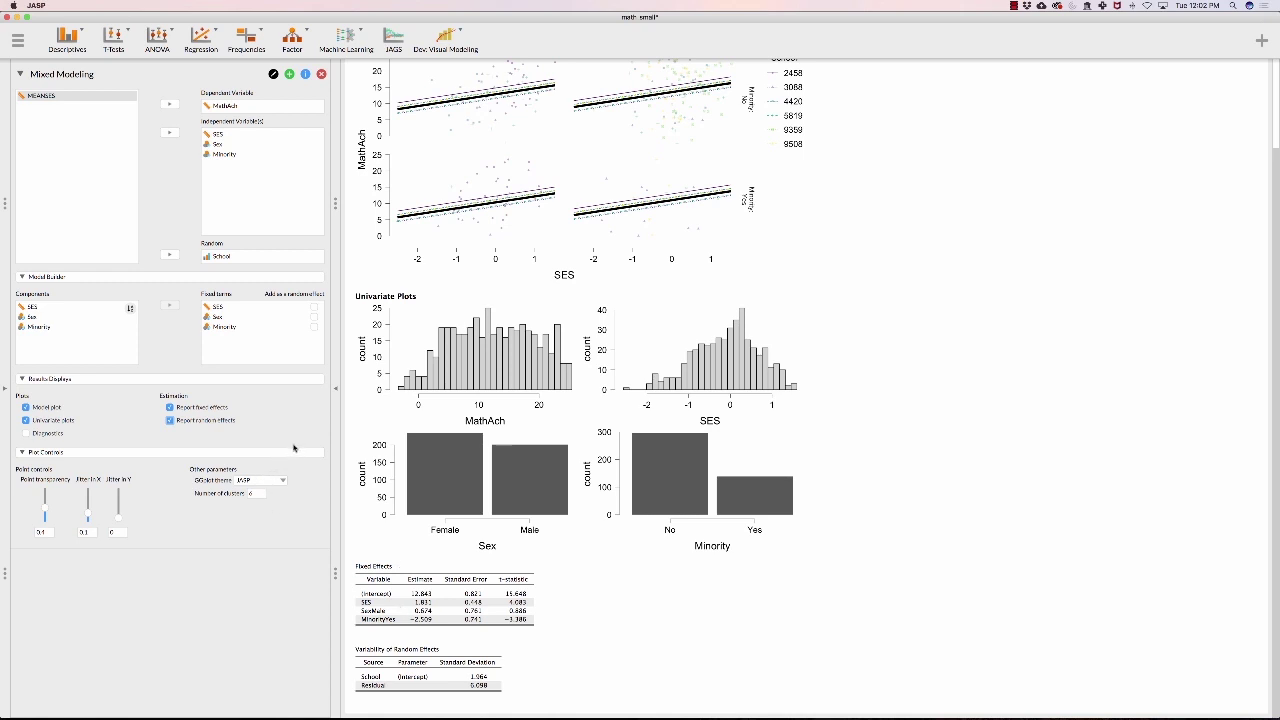
{"action": "left_click", "coordinate": [314, 307]}
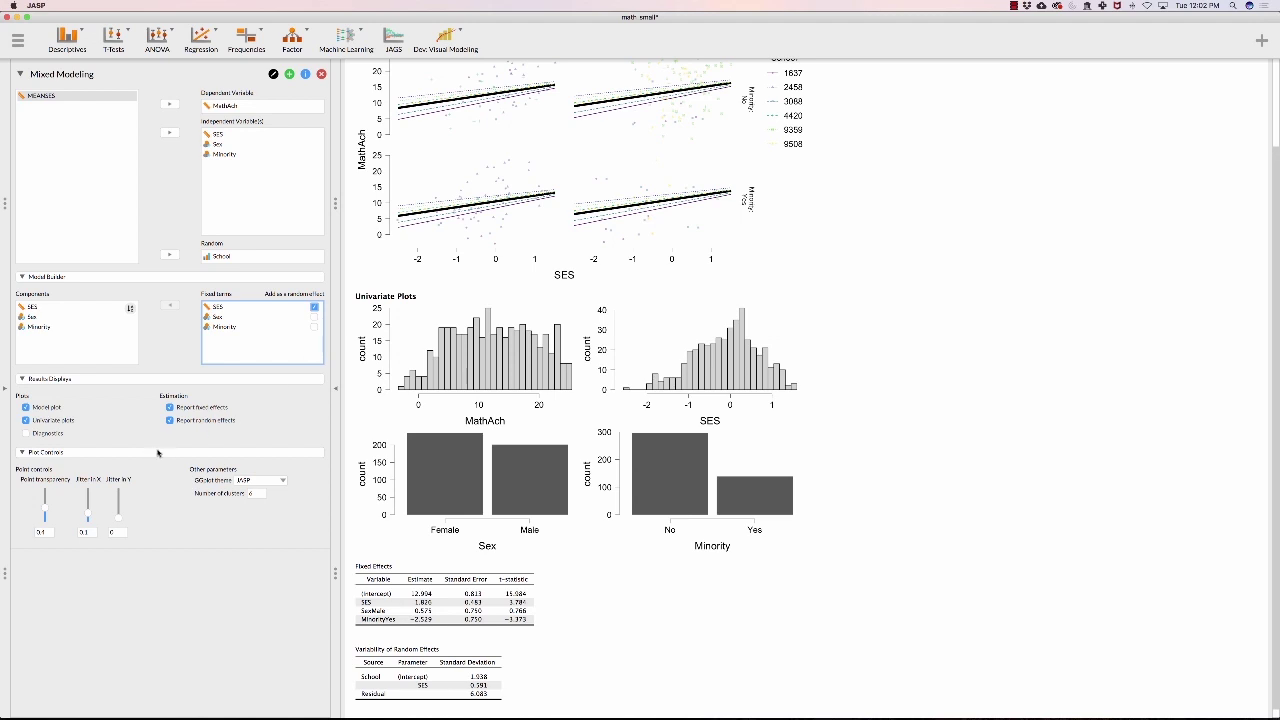
Add the diagnostic plots to the results and set the GGplot theme to Black and white
{"action": "left_click", "coordinate": [37, 435]}
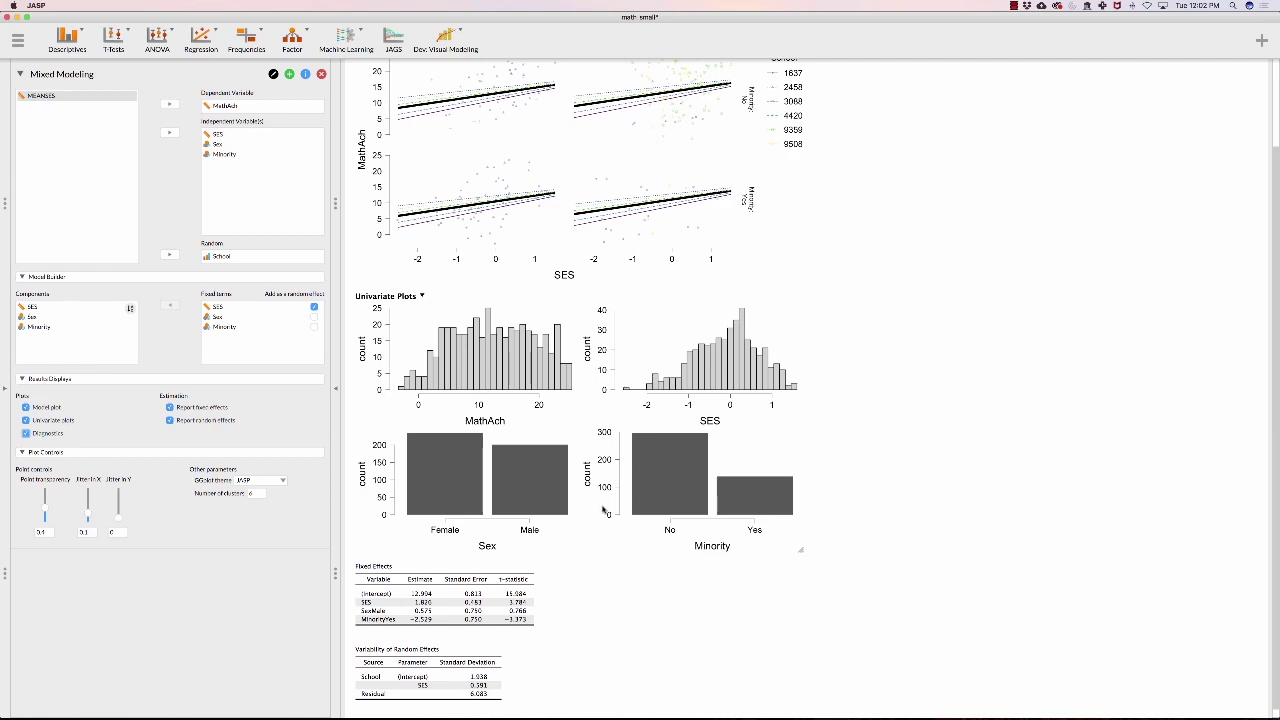
{"action": "scroll", "coordinate": [640, 540], "scroll_direction": "down", "scroll_amount": 6}
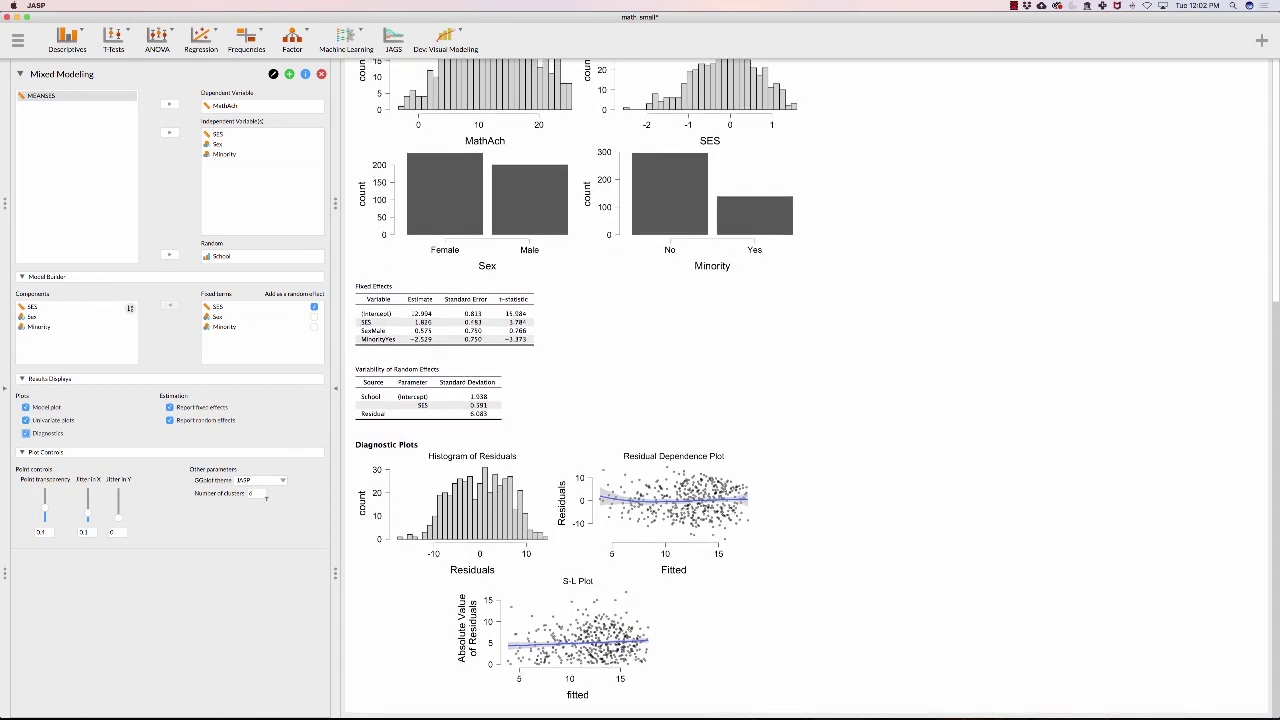
{"action": "left_click", "coordinate": [260, 480]}
{"action": "left_click", "coordinate": [262, 503]}
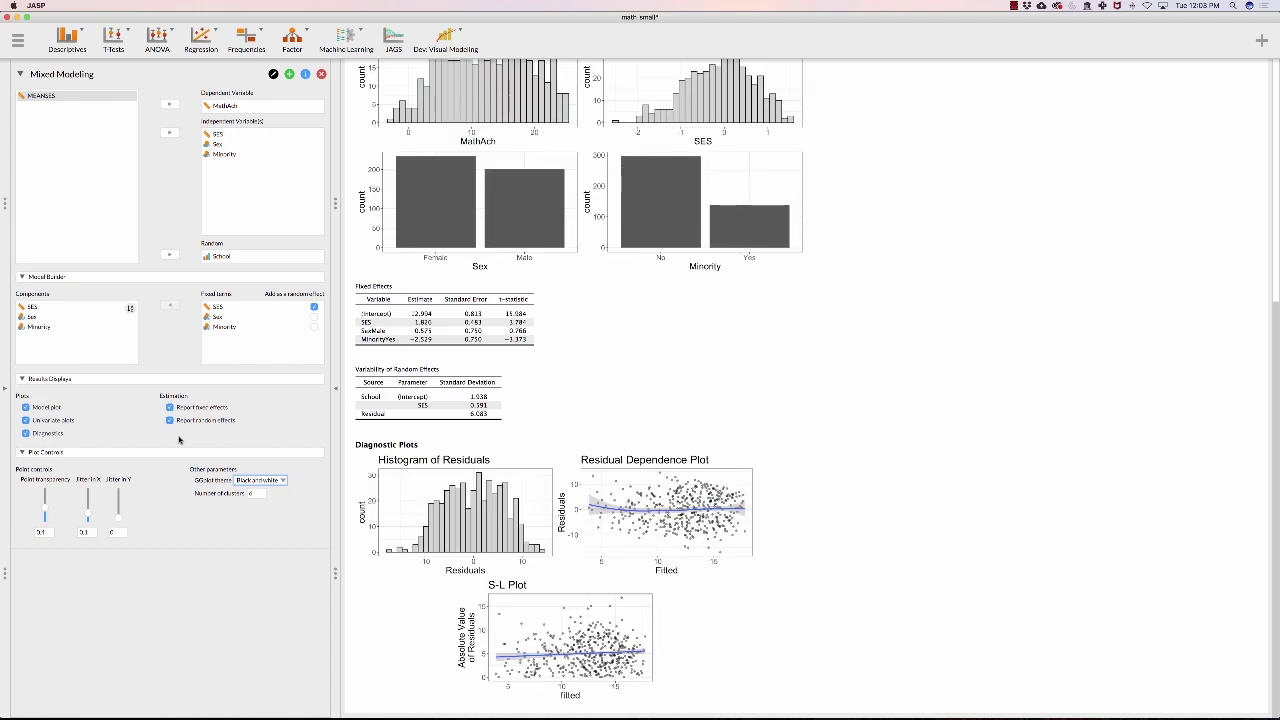
{"action": "scroll", "coordinate": [810, 449], "scroll_direction": "up", "scroll_amount": 2}
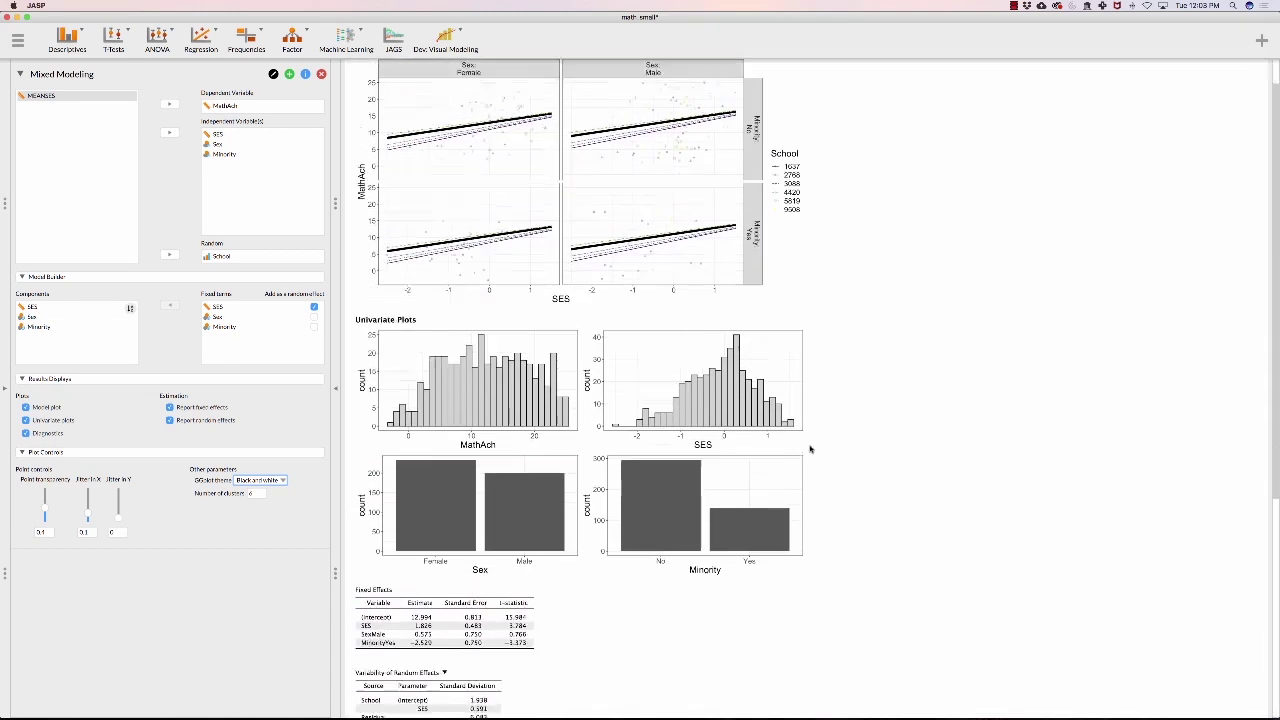
{"action": "scroll", "coordinate": [810, 449], "scroll_direction": "down", "scroll_amount": 2}
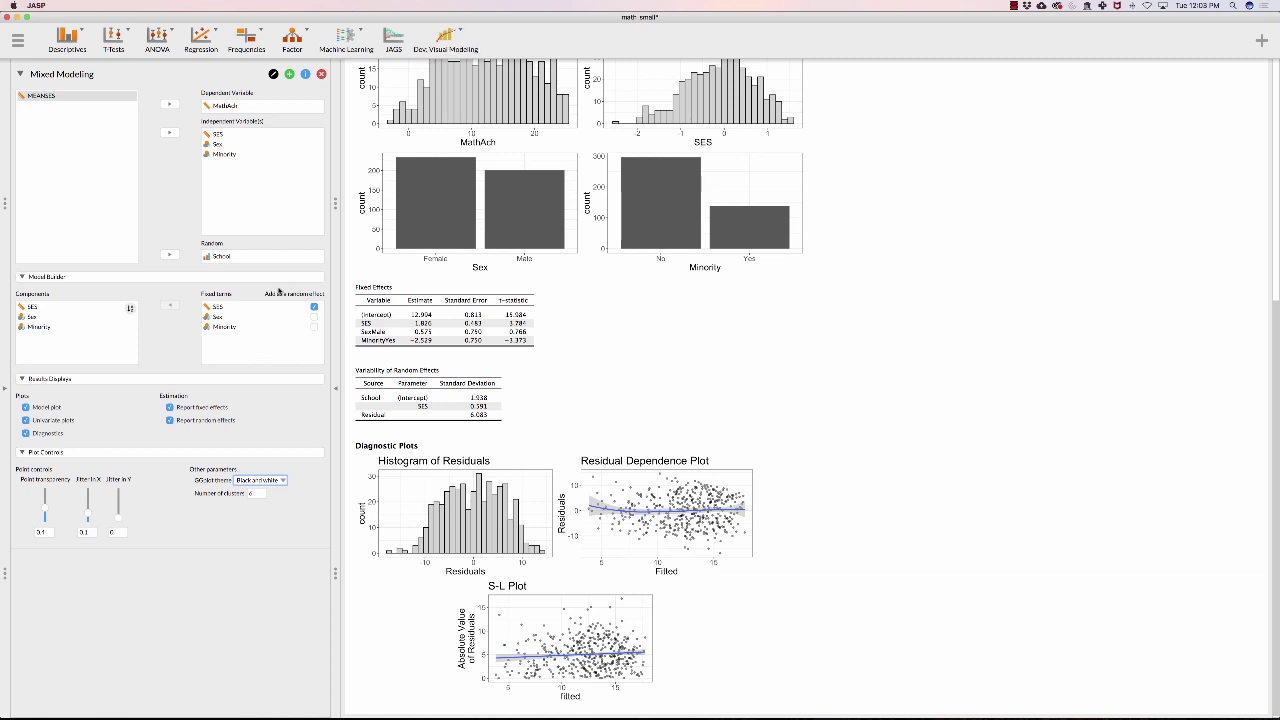
Collapse the Model Builder, Results Displays and Plot Controls sections of the mixed model
{"action": "left_click", "coordinate": [30, 279]}
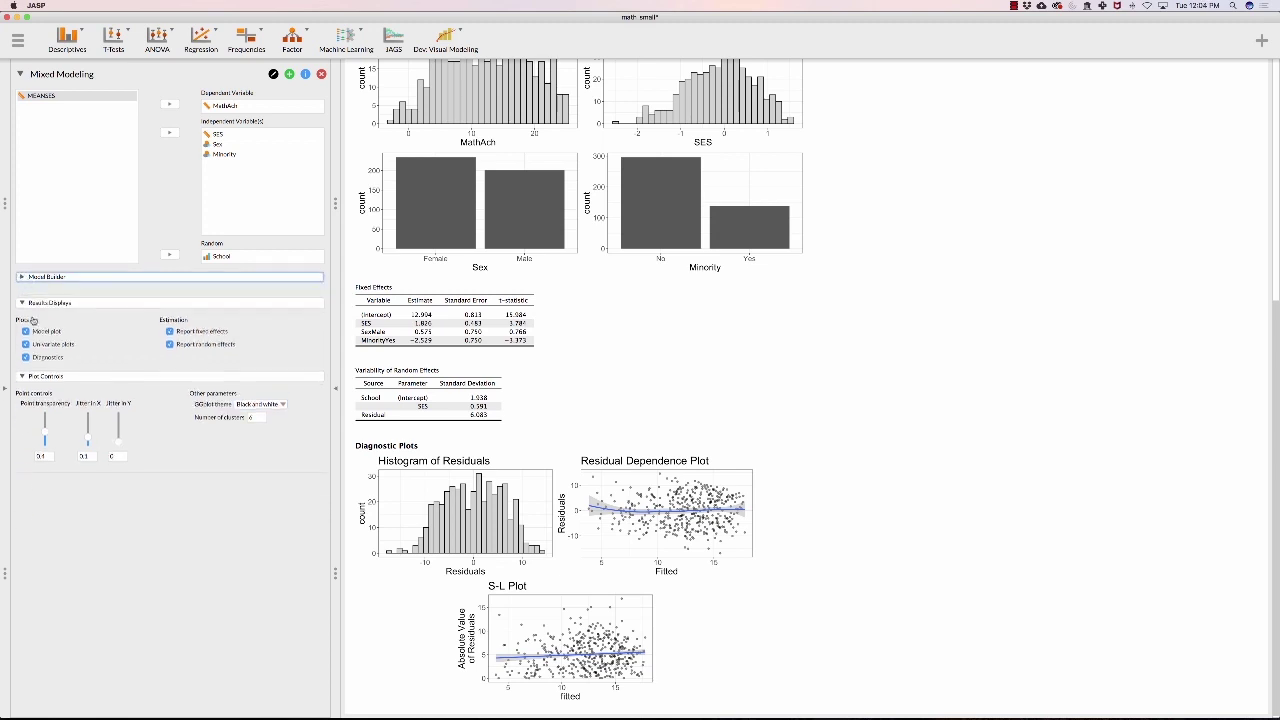
{"action": "left_click", "coordinate": [31, 295]}
{"action": "left_click", "coordinate": [36, 314]}
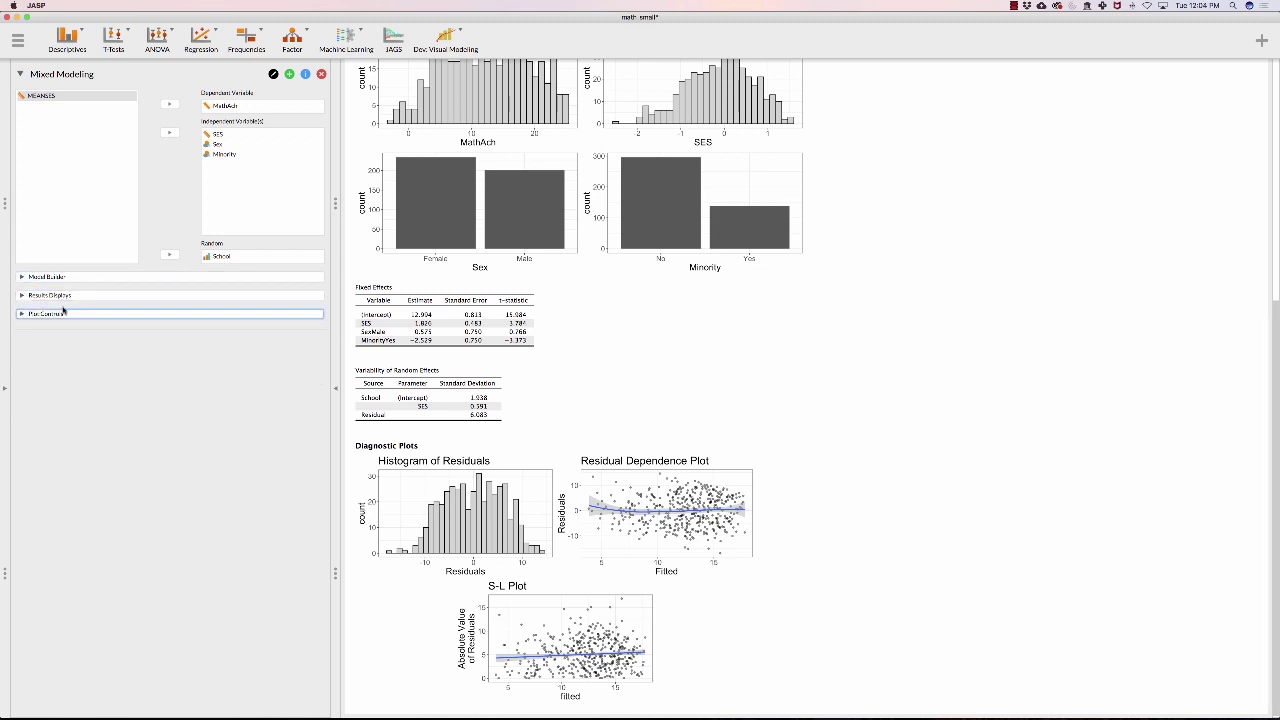
Open the recent data file criminal.csv
{"action": "left_click", "coordinate": [17, 40]}
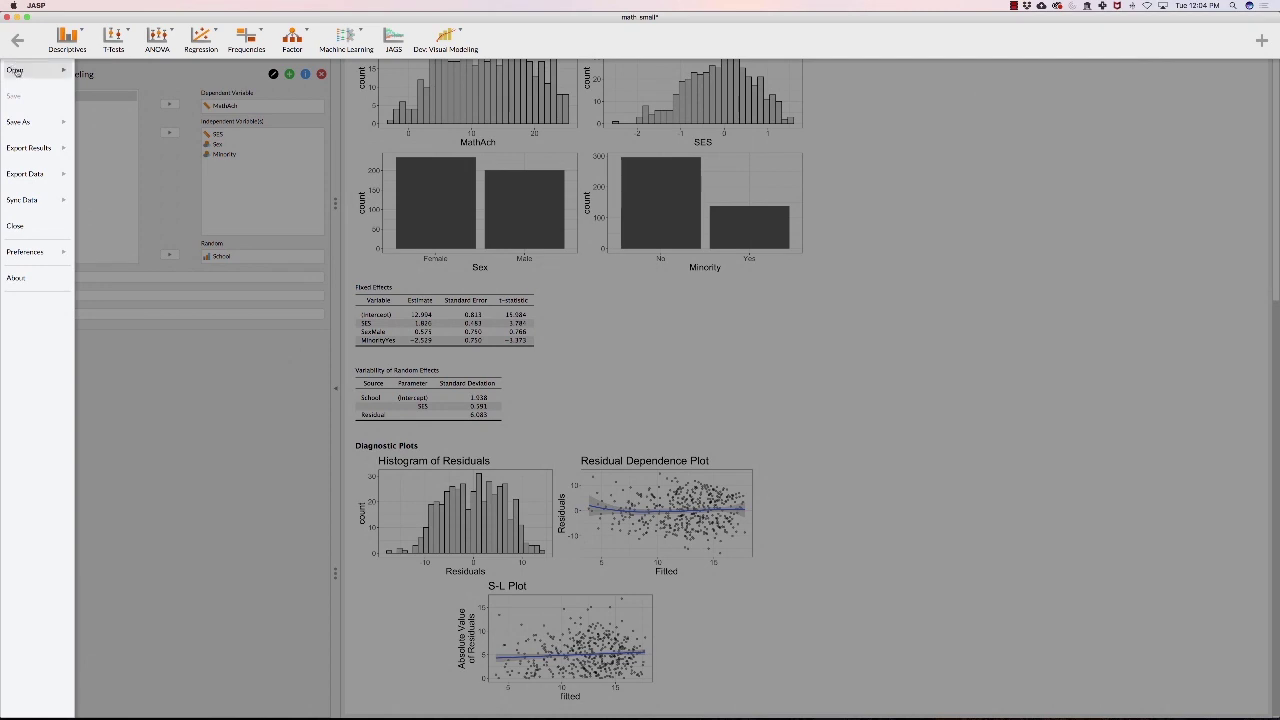
{"action": "left_click", "coordinate": [16, 69]}
{"action": "left_click", "coordinate": [117, 80]}
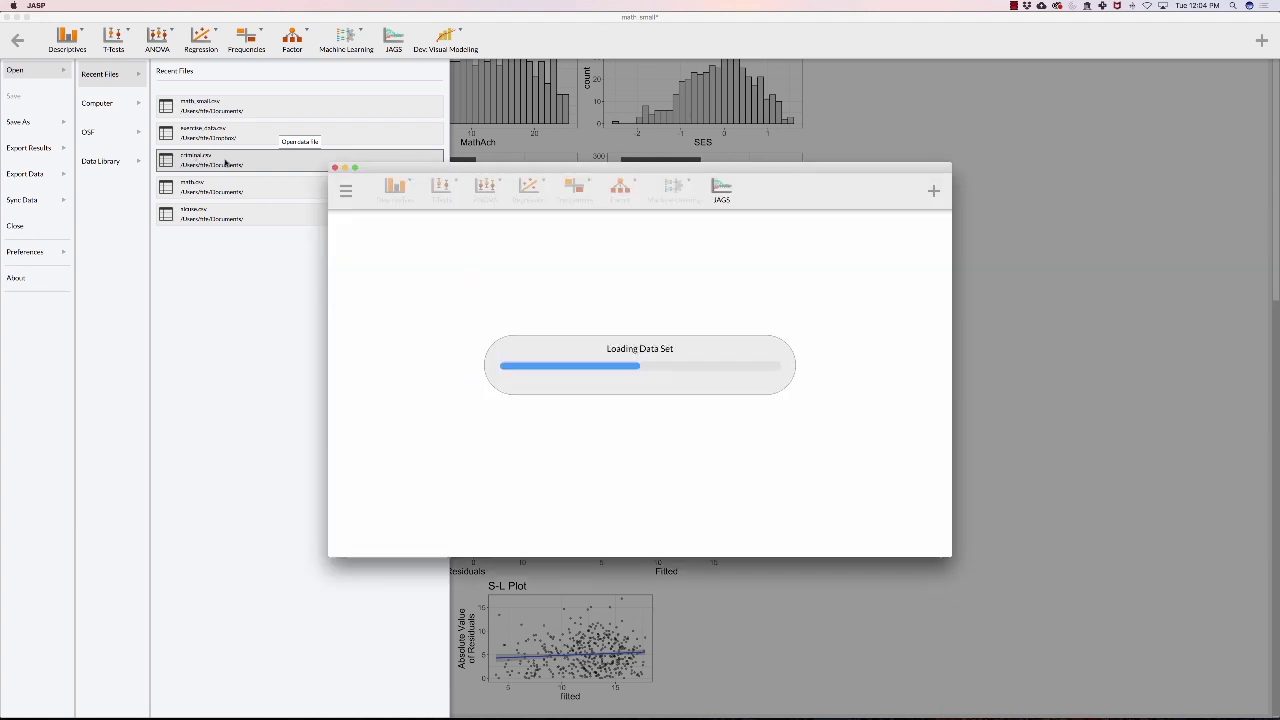
Install the selected developer module for the criminal data and enlarge its window to fill the screen
{"action": "left_click", "coordinate": [933, 190]}
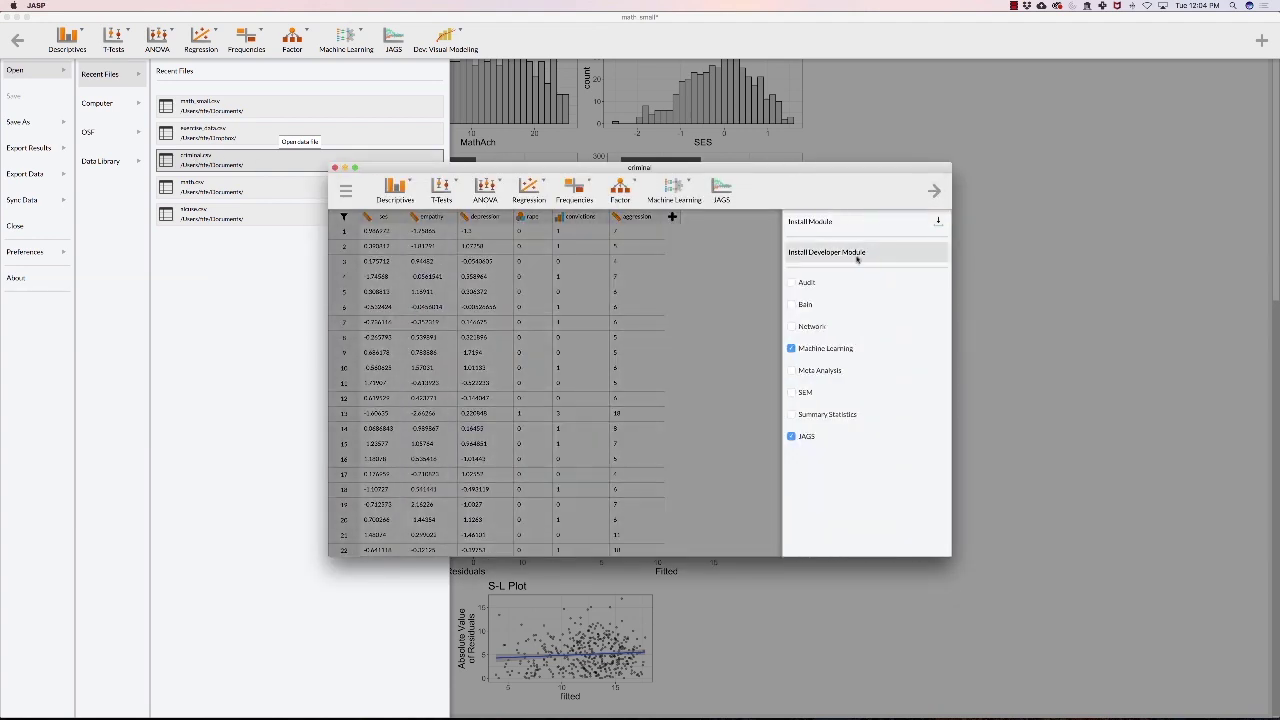
{"action": "left_click", "coordinate": [821, 253]}
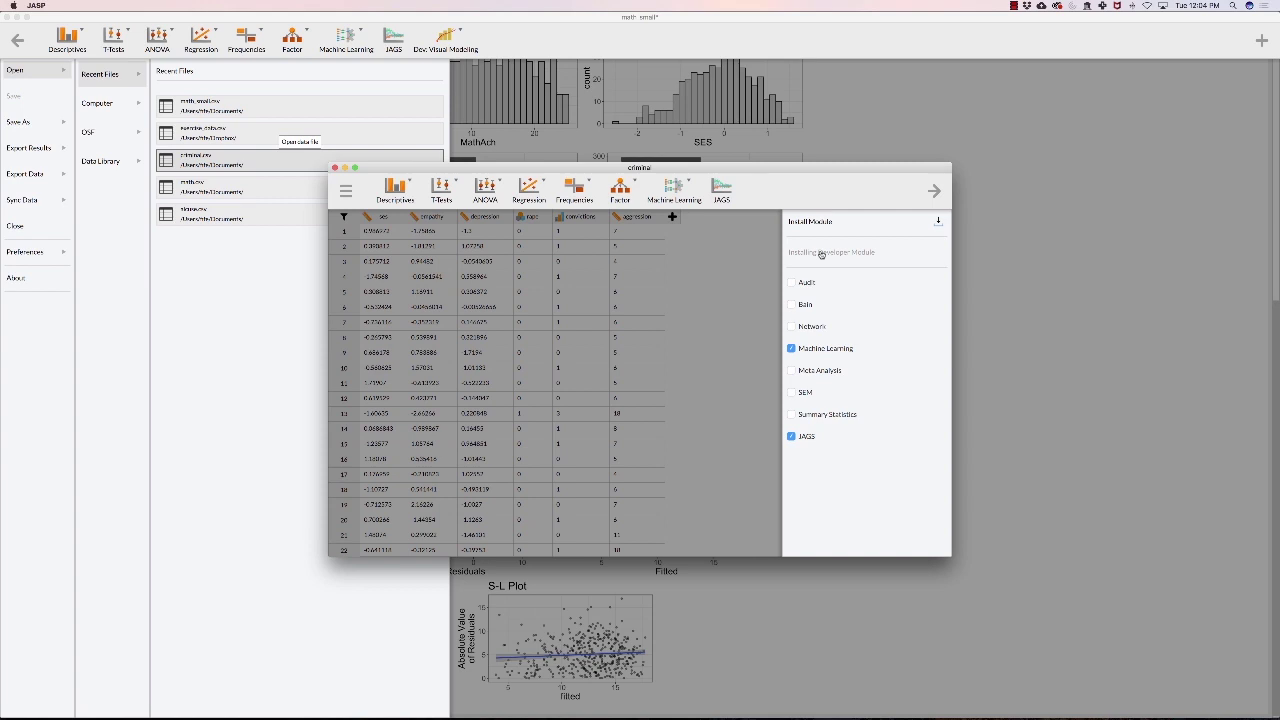
{"action": "left_click", "coordinate": [354, 169]}
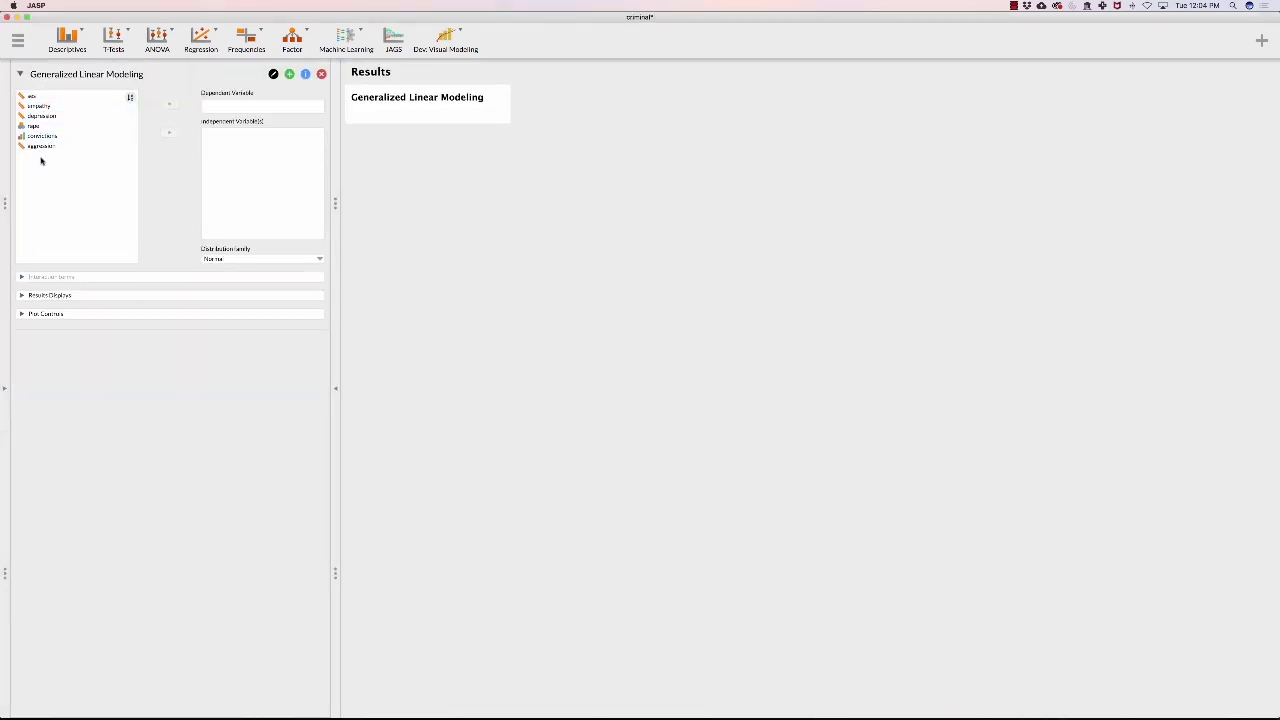
Set up a Generalized Linear Modeling analysis with rape as the dependent variable and ses as the independent variable
{"action": "left_click", "coordinate": [32, 126]}
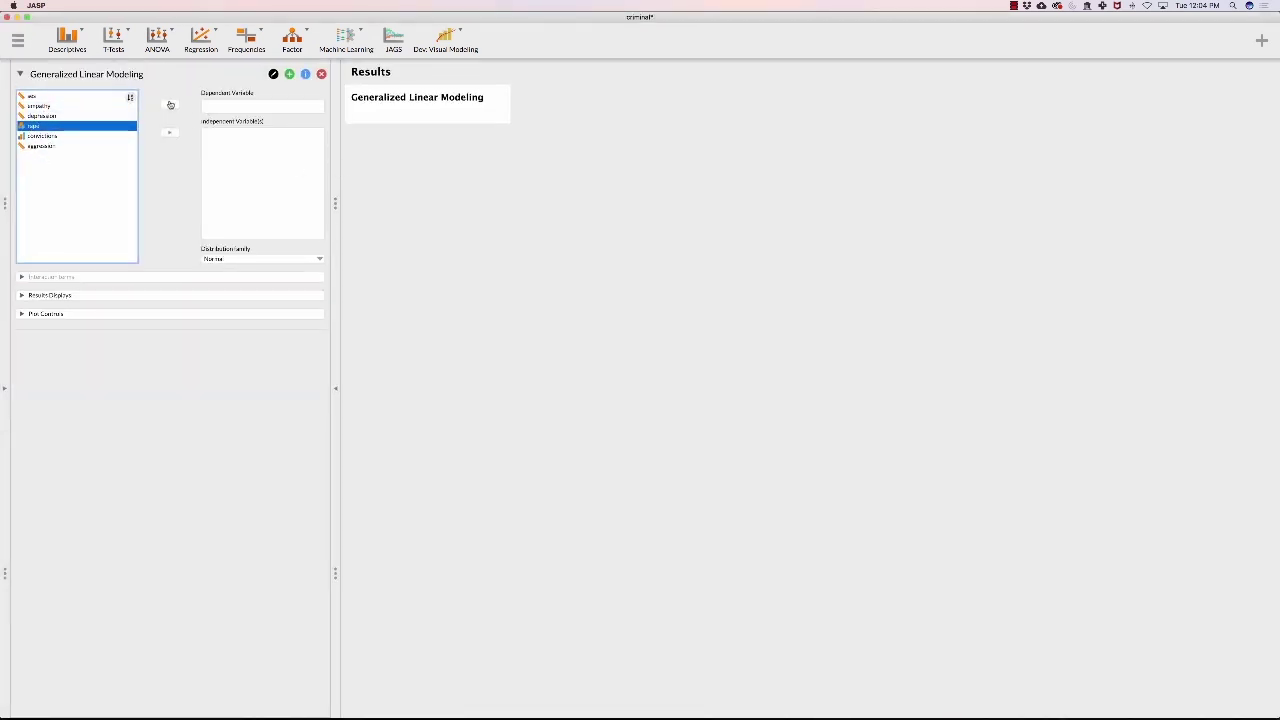
{"action": "left_click", "coordinate": [170, 104]}
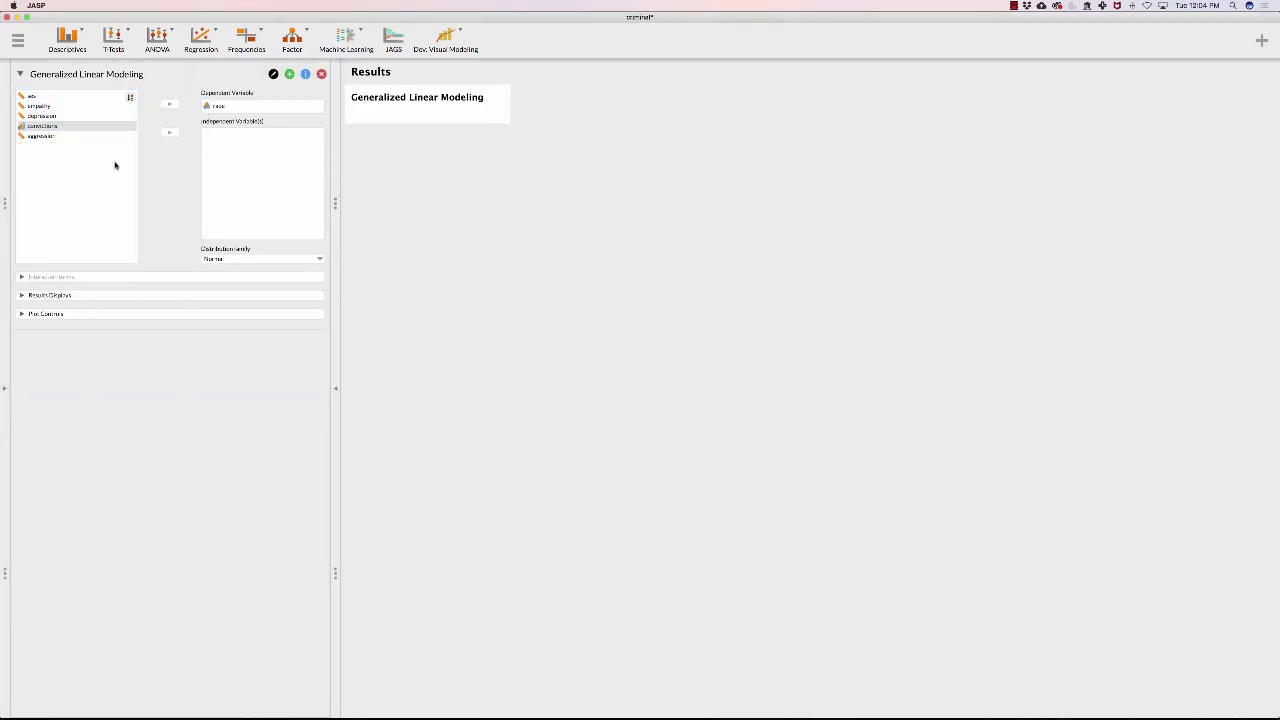
{"action": "left_click", "coordinate": [32, 95]}
{"action": "left_click", "coordinate": [169, 135]}
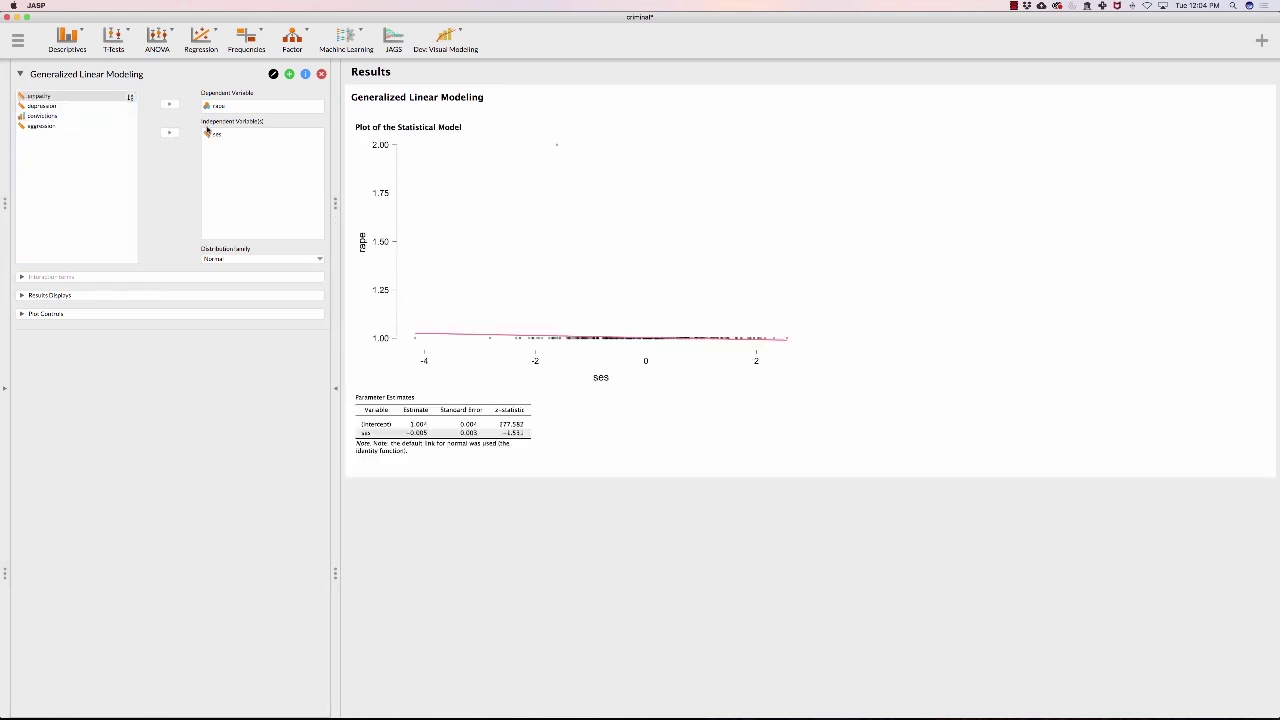
Set the model's distribution family to Logistic and open the options for its results displays
{"action": "left_click", "coordinate": [252, 260]}
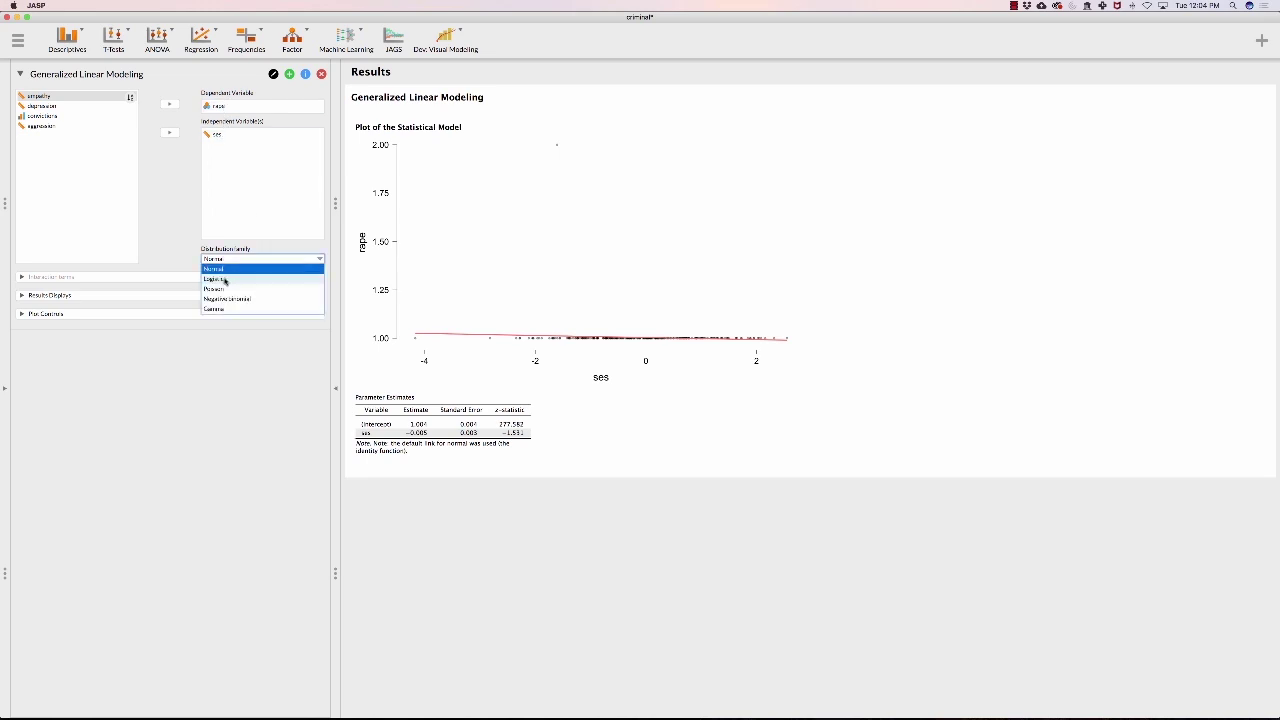
{"action": "left_click", "coordinate": [224, 279]}
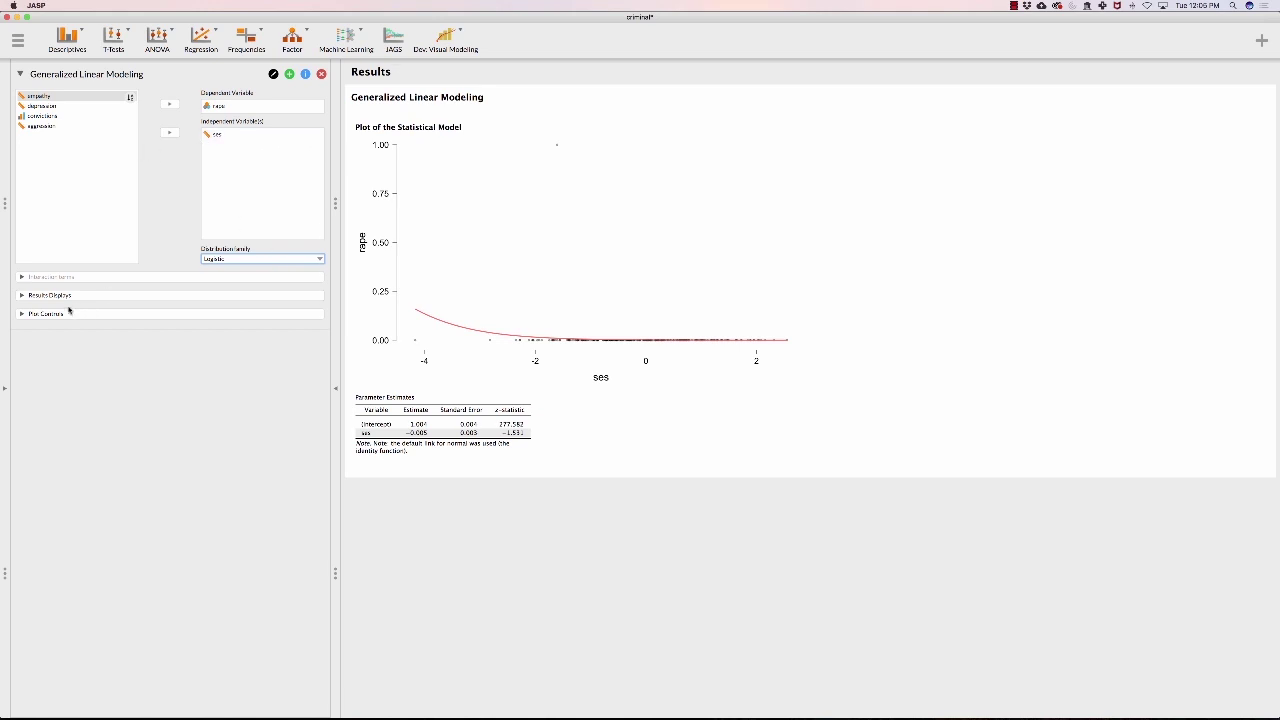
{"action": "left_click", "coordinate": [31, 296]}
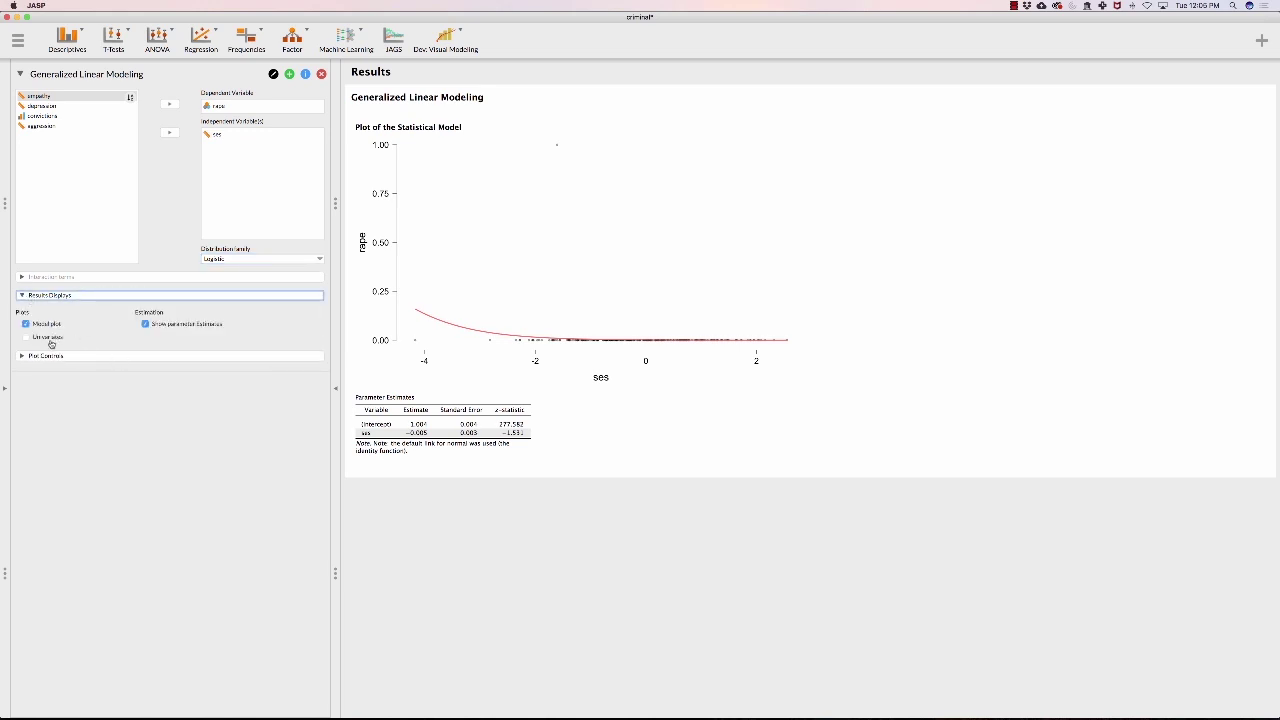
Turn on the univariate plots for the logistic model and set the model plot's jitter in Y to 0.1
{"action": "left_click", "coordinate": [26, 337]}
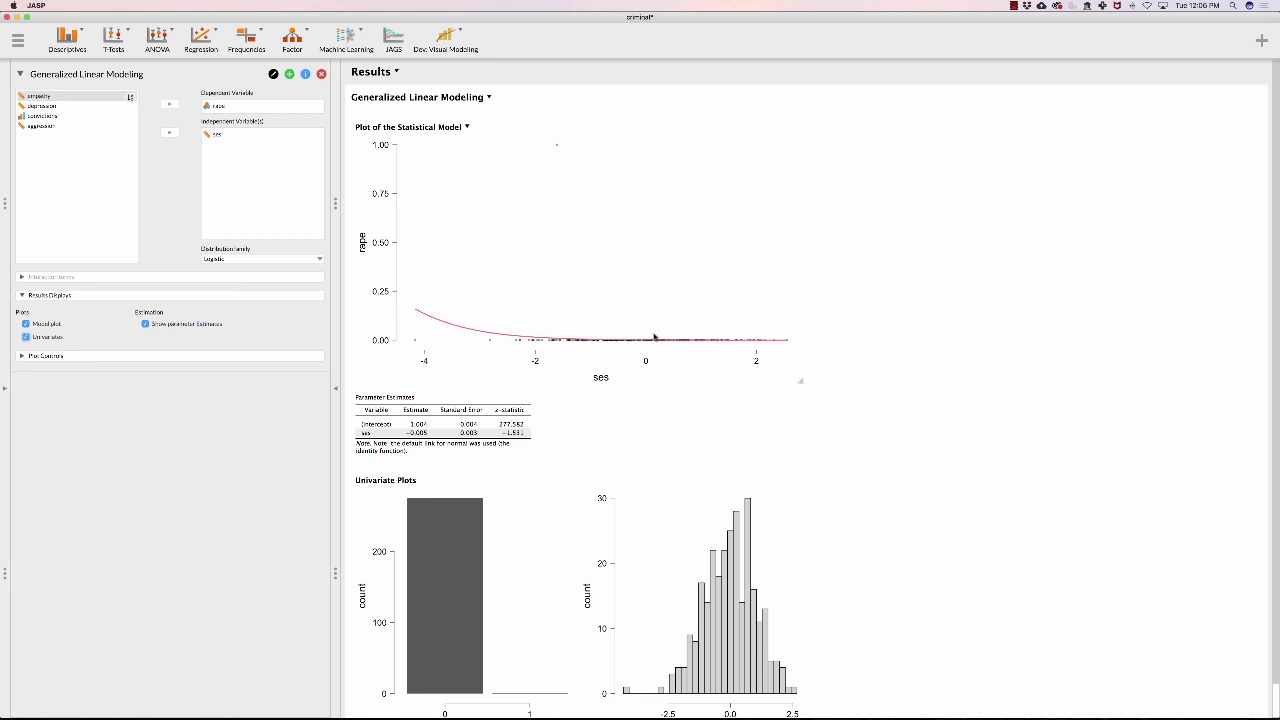
{"action": "scroll", "coordinate": [652, 337], "scroll_direction": "down", "scroll_amount": 2}
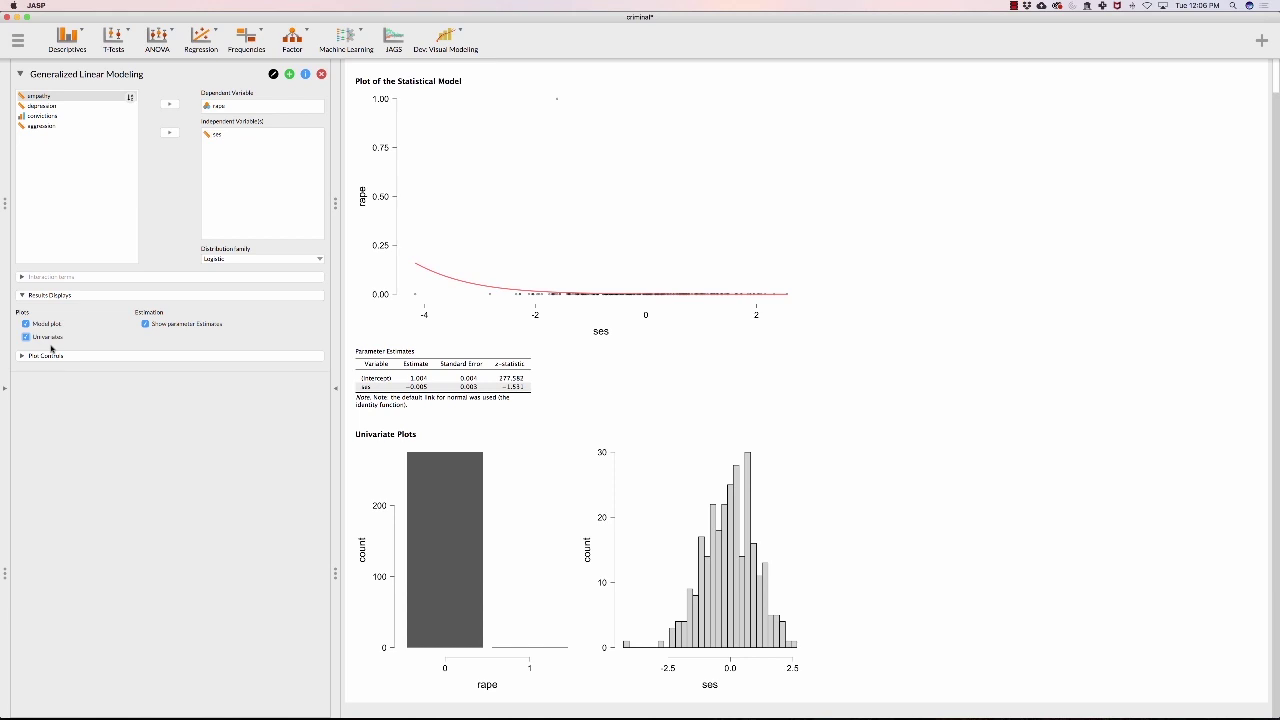
{"action": "left_click", "coordinate": [39, 357]}
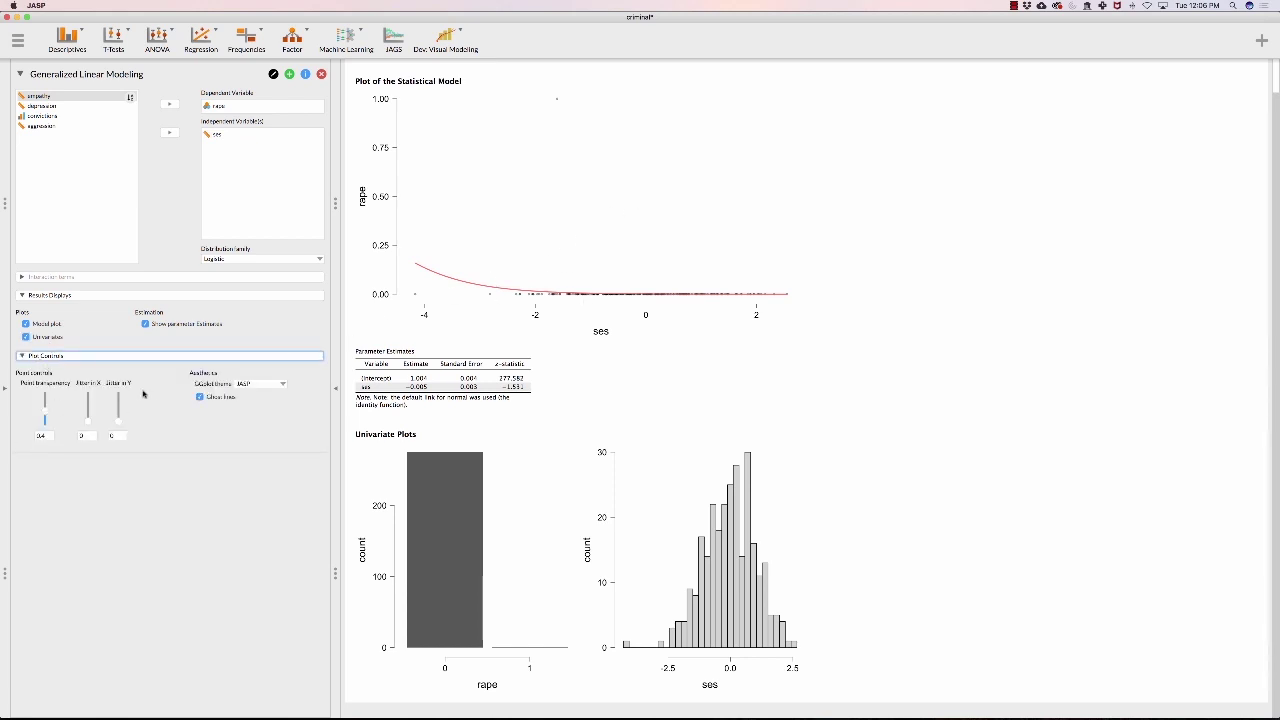
{"action": "left_click_drag", "start_coordinate": [119, 421], "coordinate": [119, 417]}
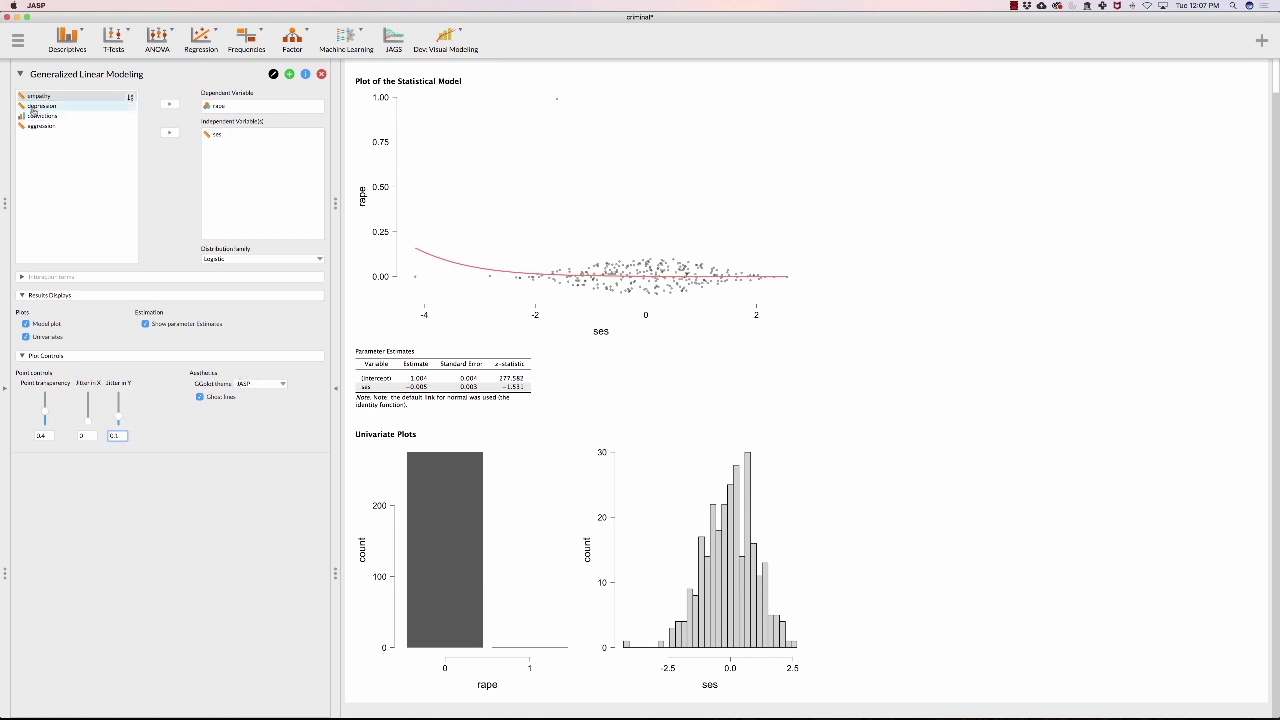
Add empathy as a second independent variable and include the ses-by-empathy interaction among the model terms
{"action": "left_click", "coordinate": [38, 98]}
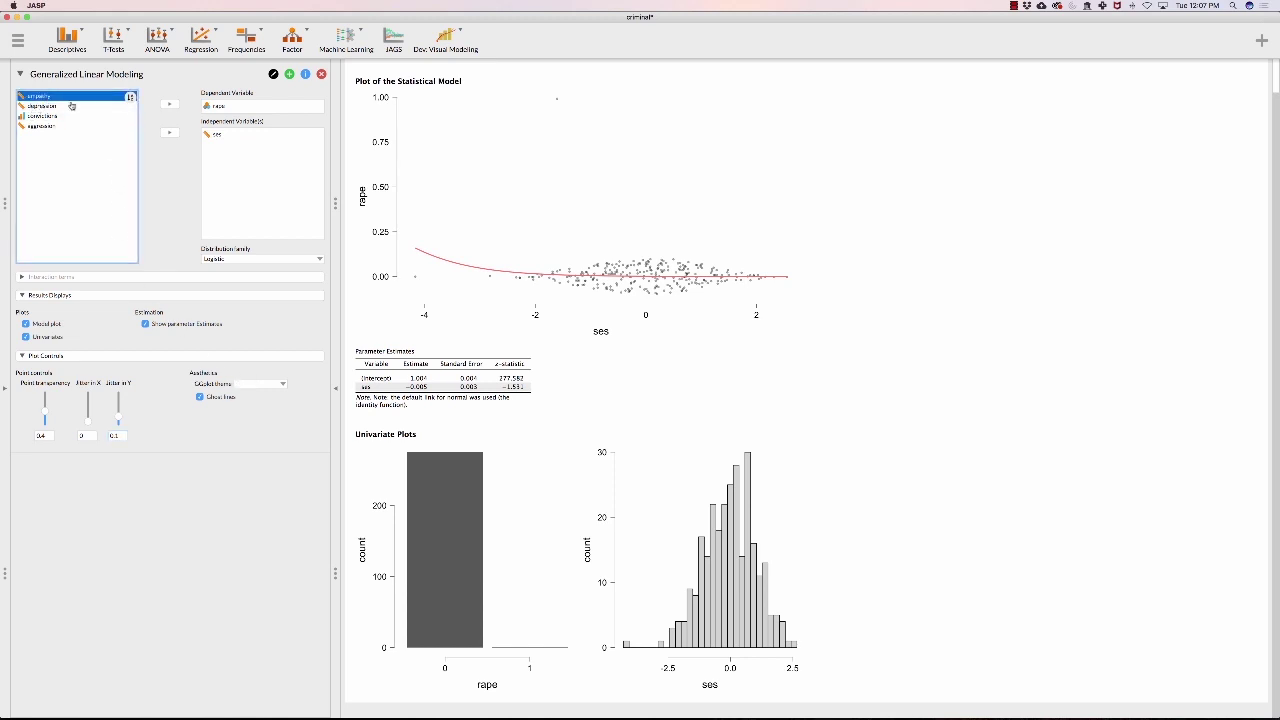
{"action": "left_click", "coordinate": [172, 133]}
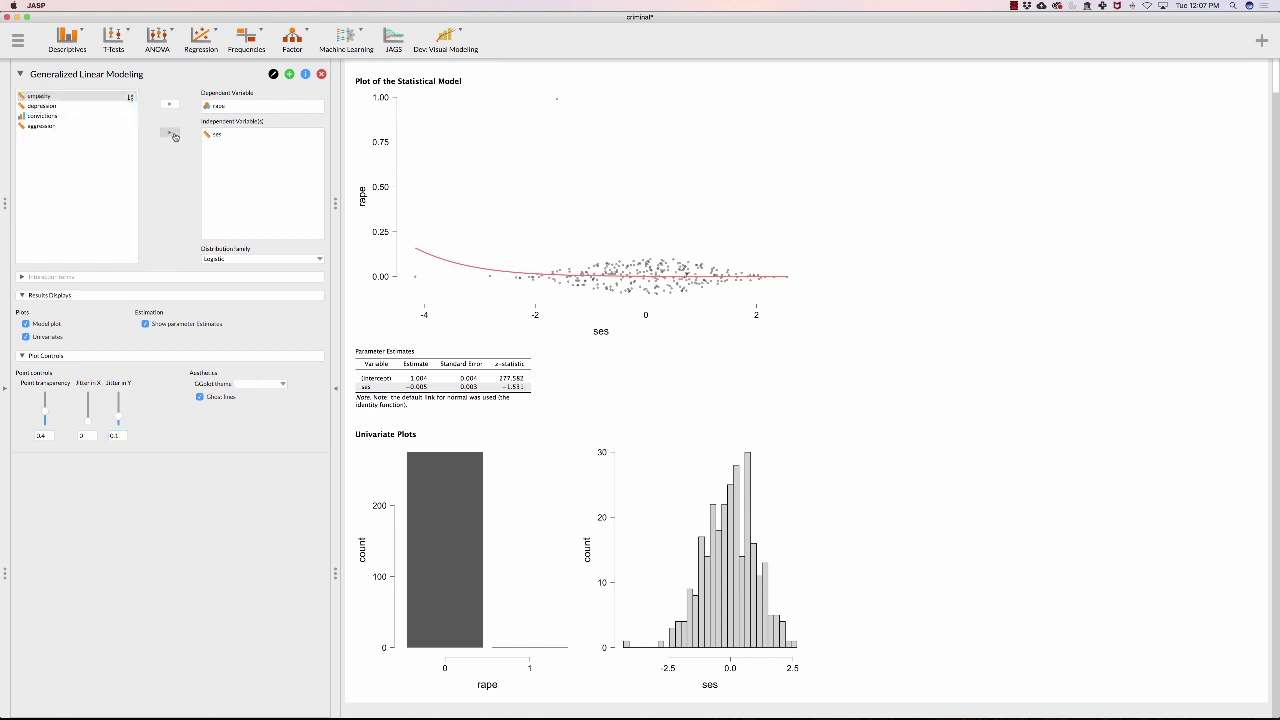
{"action": "left_click", "coordinate": [50, 277]}
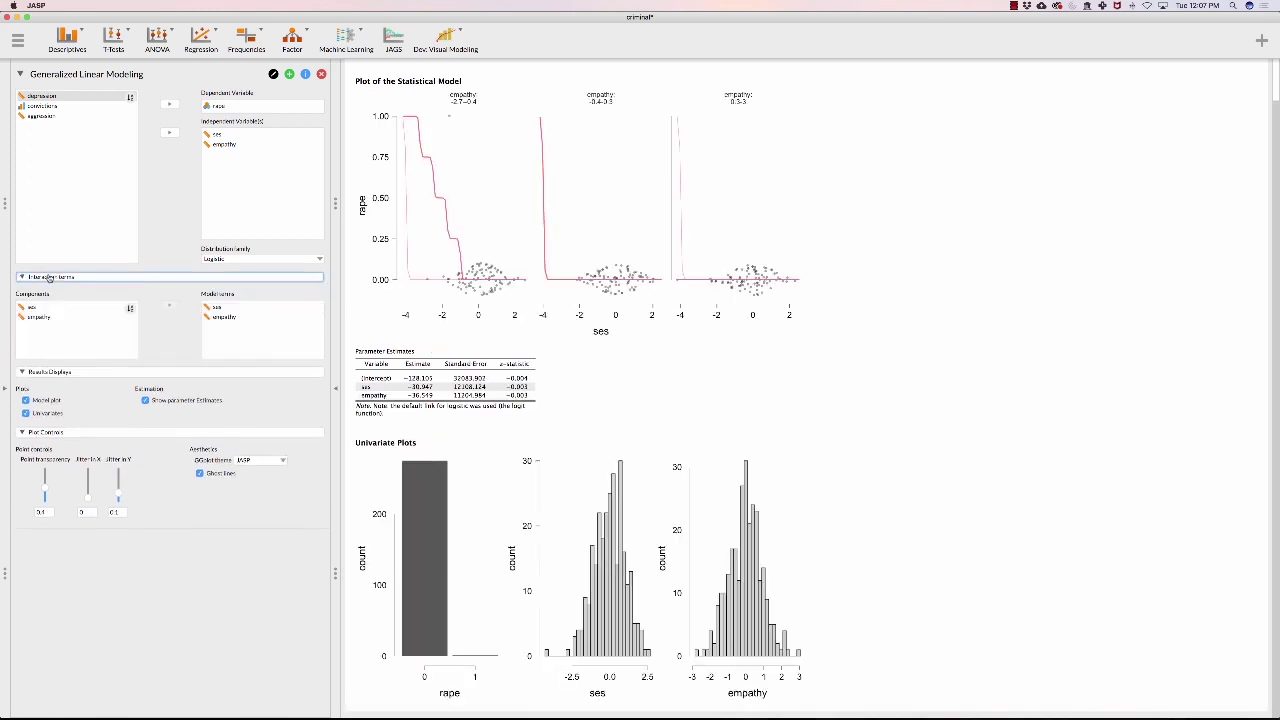
{"action": "left_click", "coordinate": [108, 308]}
{"action": "left_click", "coordinate": [96, 316], "text": "shift"}
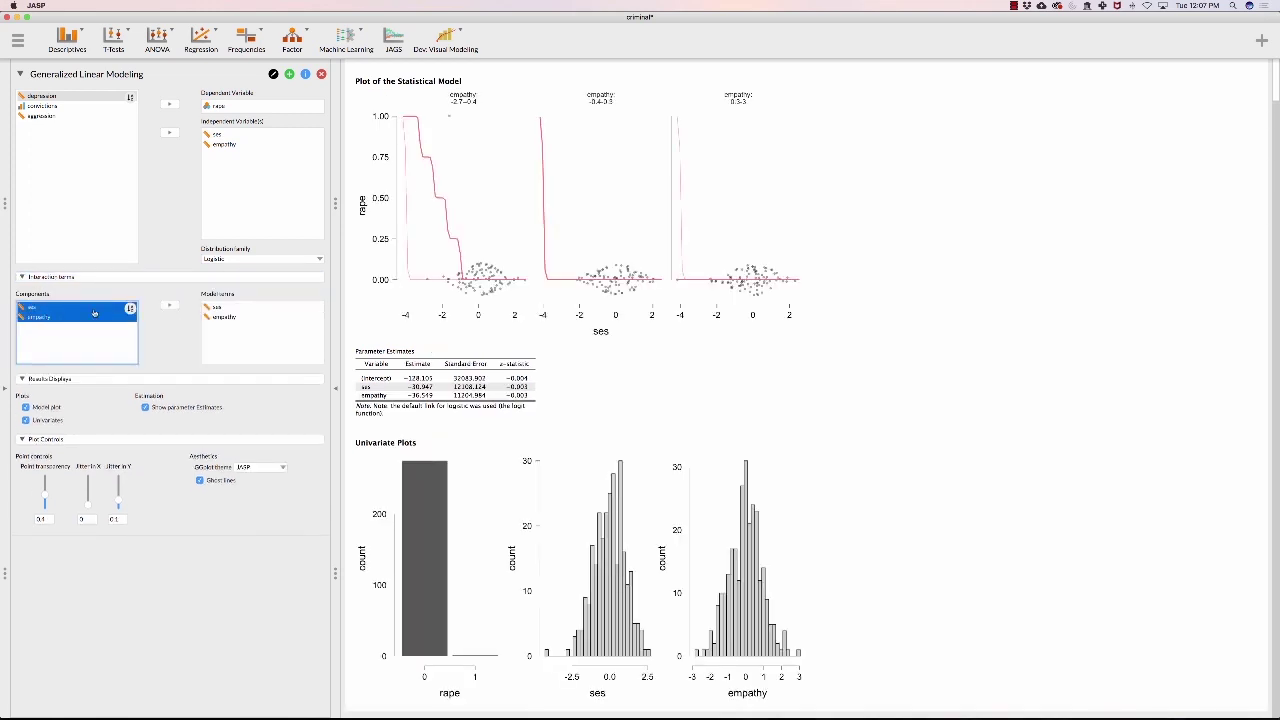
{"action": "left_click", "coordinate": [170, 305]}
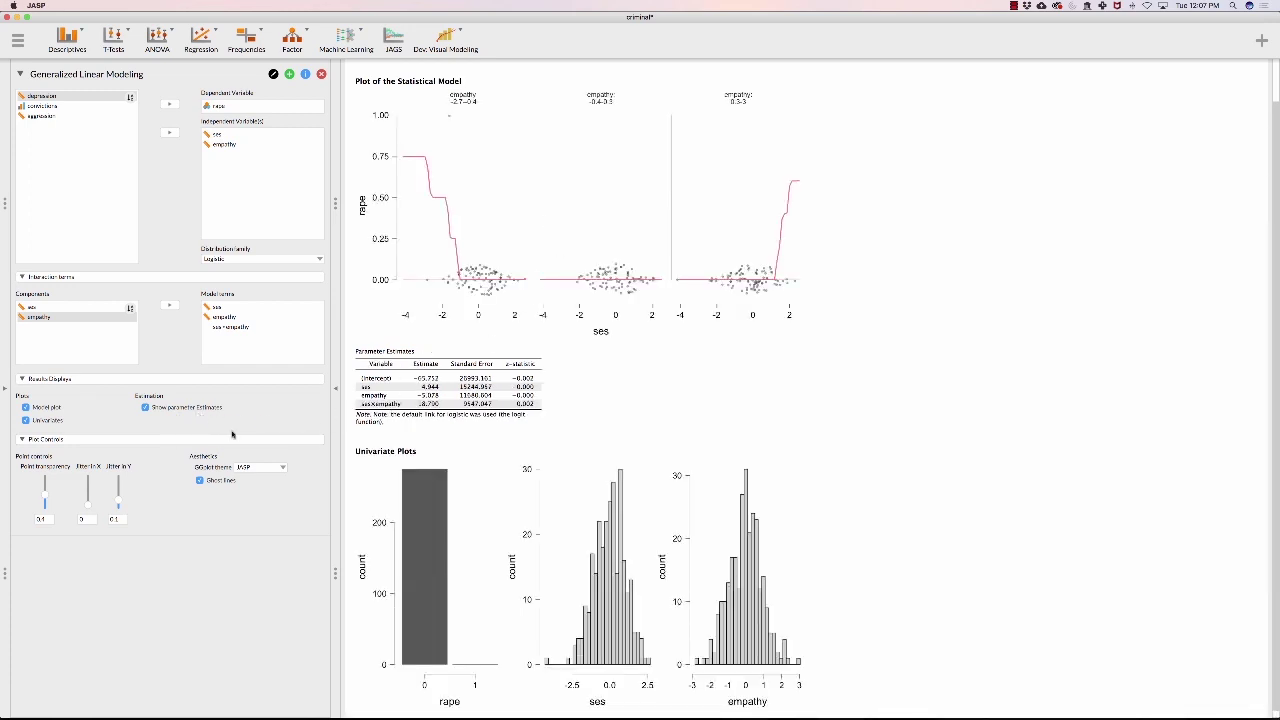
{"action": "scroll", "coordinate": [600, 460], "scroll_direction": "down", "scroll_amount": 1}
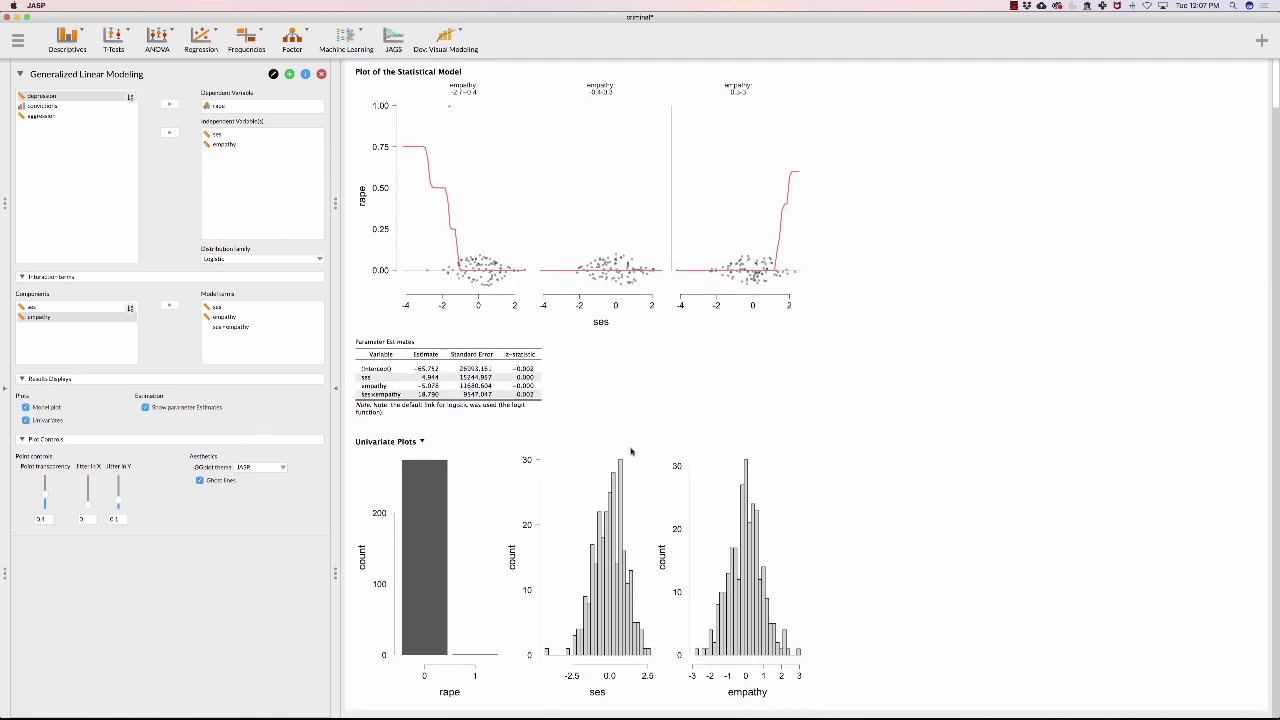